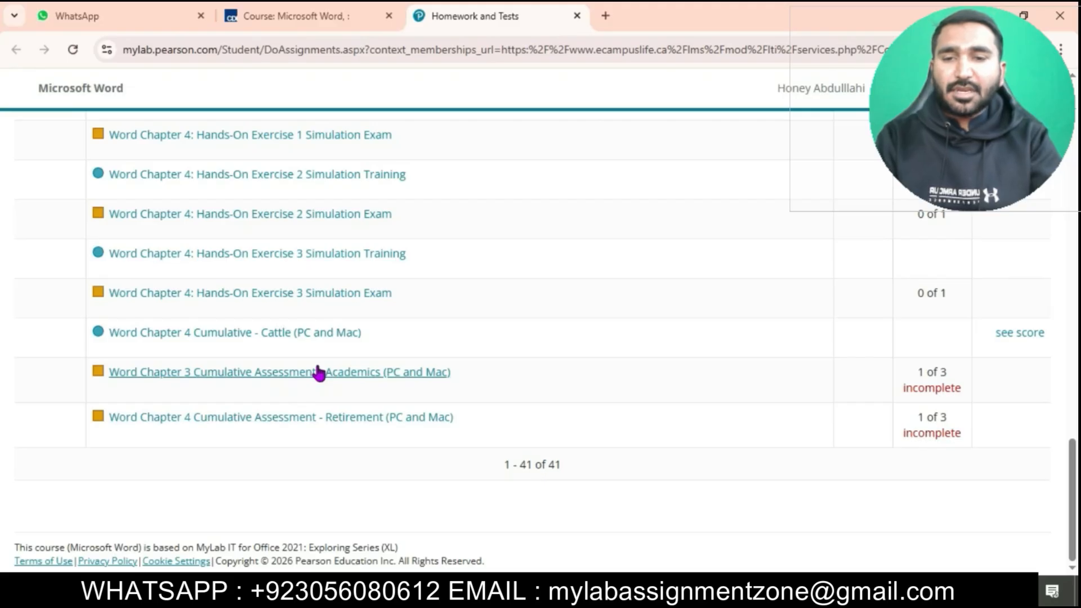
Step: Launch the Word Chapter 3 Cumulative Assessment - Academics (PC and Mac) assignment and download all of its starting files
{"action": "left_click", "coordinate": [349, 373]}
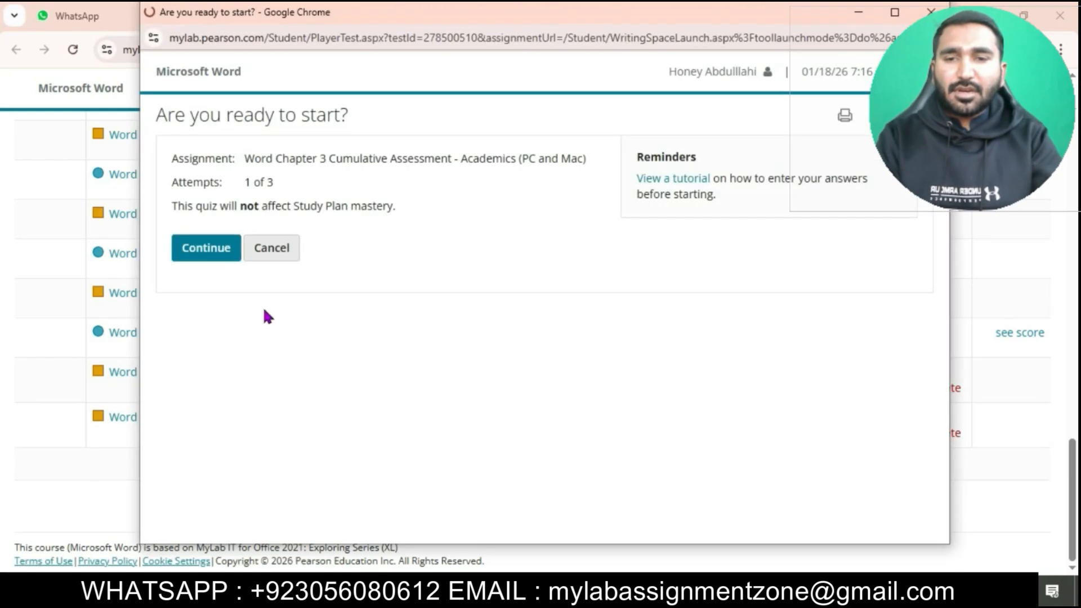
{"action": "left_click", "coordinate": [194, 258]}
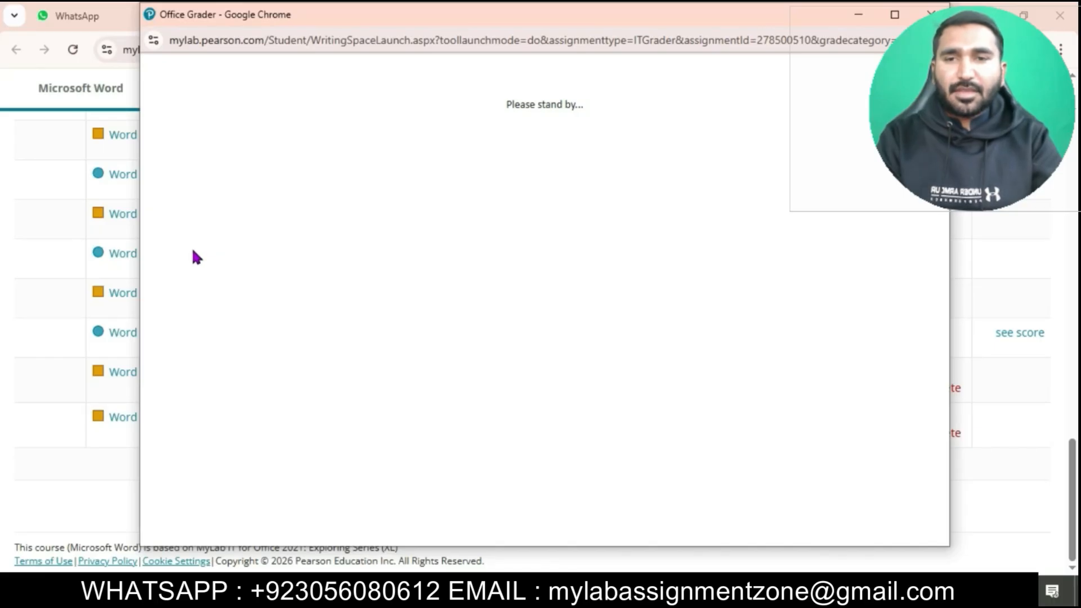
{"action": "left_click", "coordinate": [895, 16]}
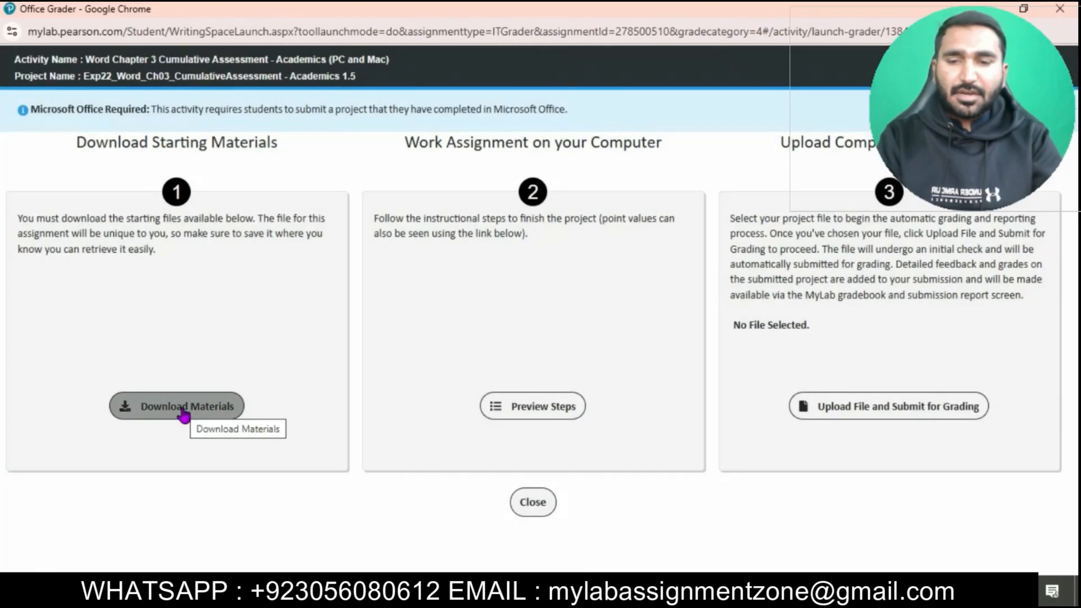
{"action": "left_click", "coordinate": [185, 415]}
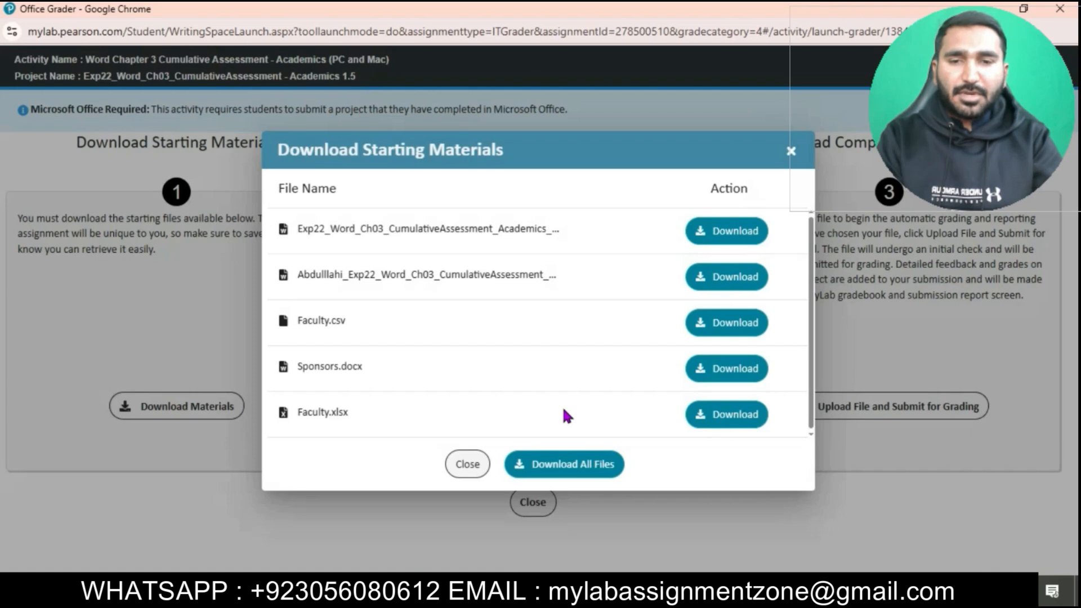
{"action": "left_click", "coordinate": [571, 459]}
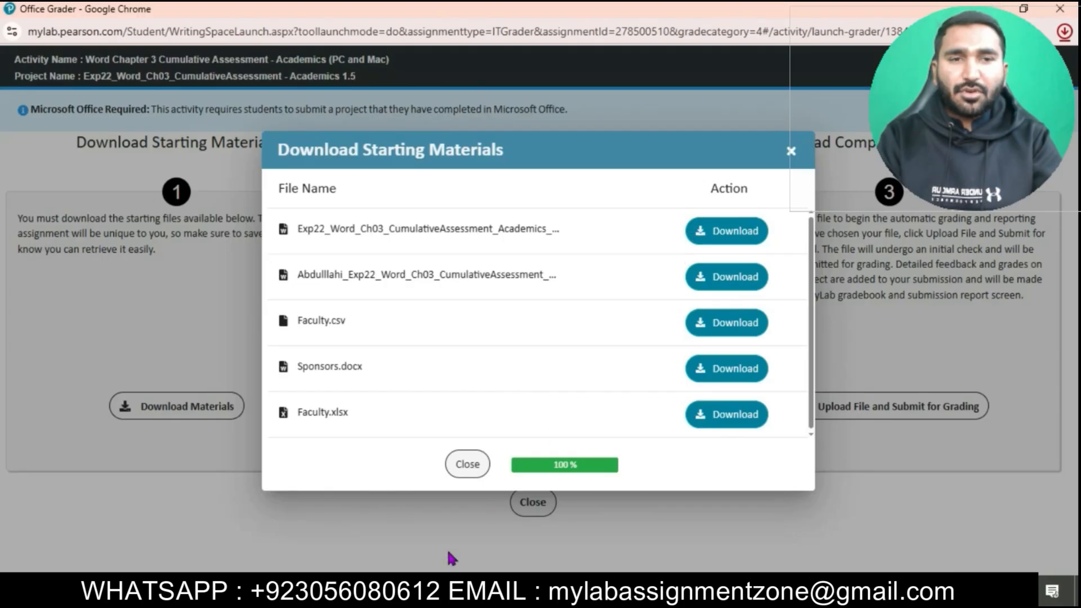
Step: Open the downloaded Exp22_Word_Ch03_CumulativeAssessment_Academics_Instructions document from the Downloads folder and enable editing
{"action": "key", "text": "super+e"}
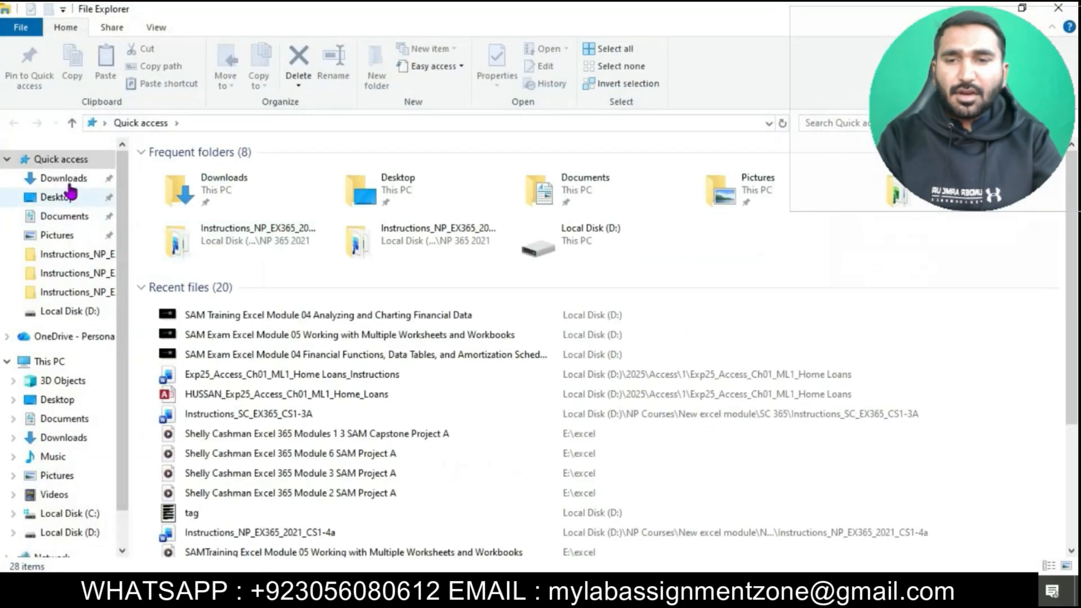
{"action": "left_click", "coordinate": [64, 175]}
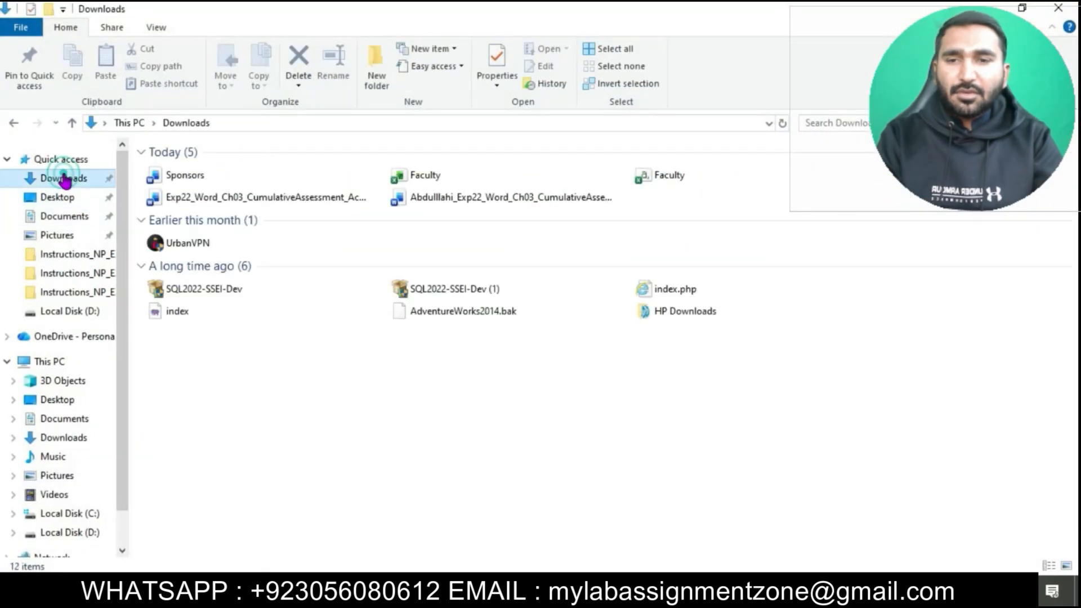
{"action": "double_click", "coordinate": [301, 197]}
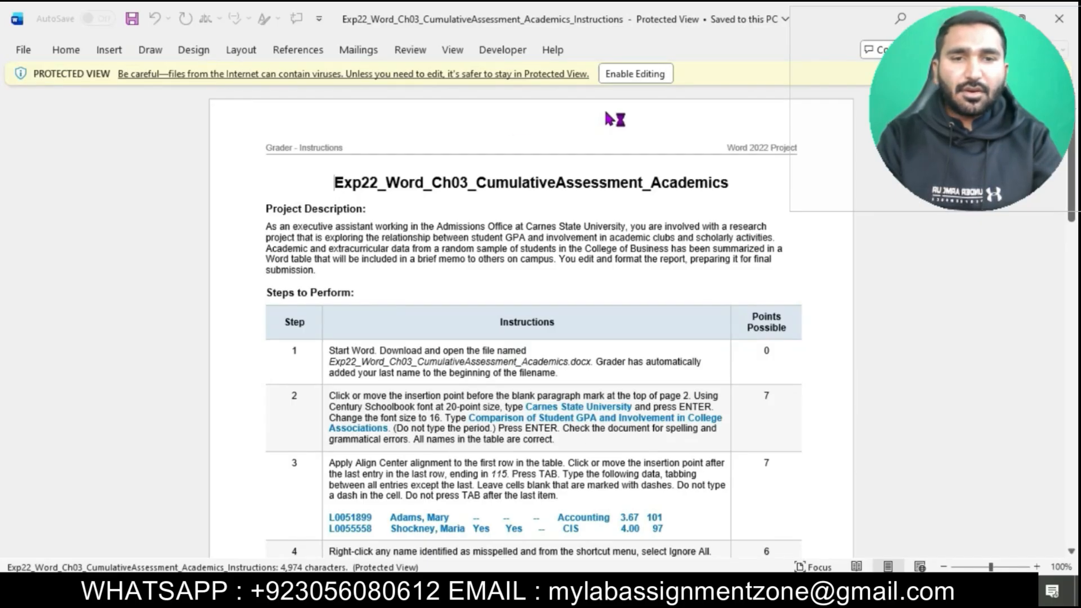
{"action": "left_click", "coordinate": [634, 73]}
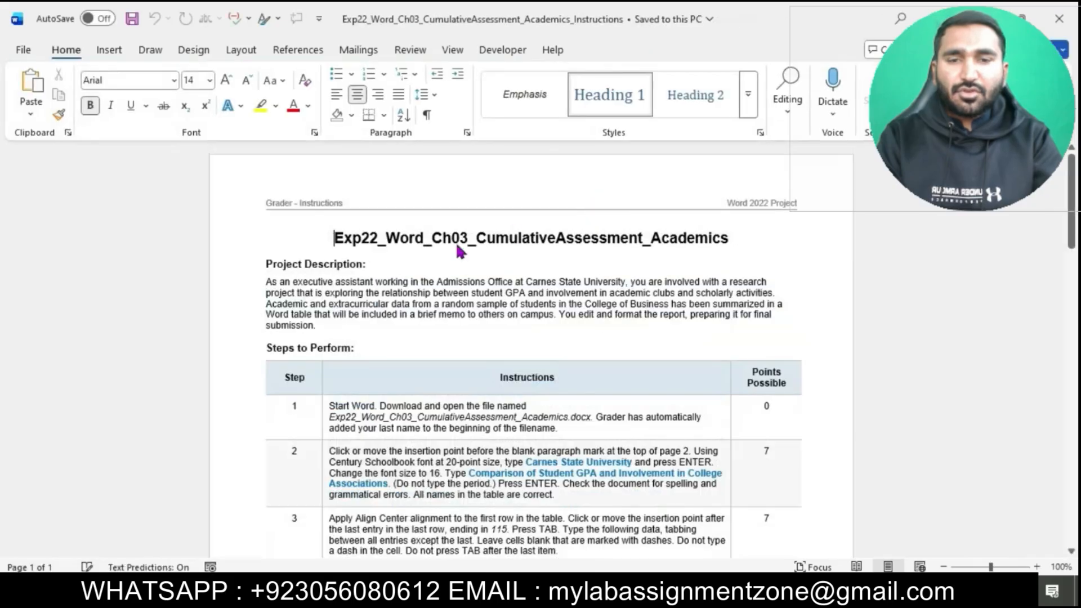
Step: Set the instructions document's title to 18 pt and highlight it in turquoise
{"action": "left_click_drag", "start_coordinate": [336, 239], "coordinate": [712, 245]}
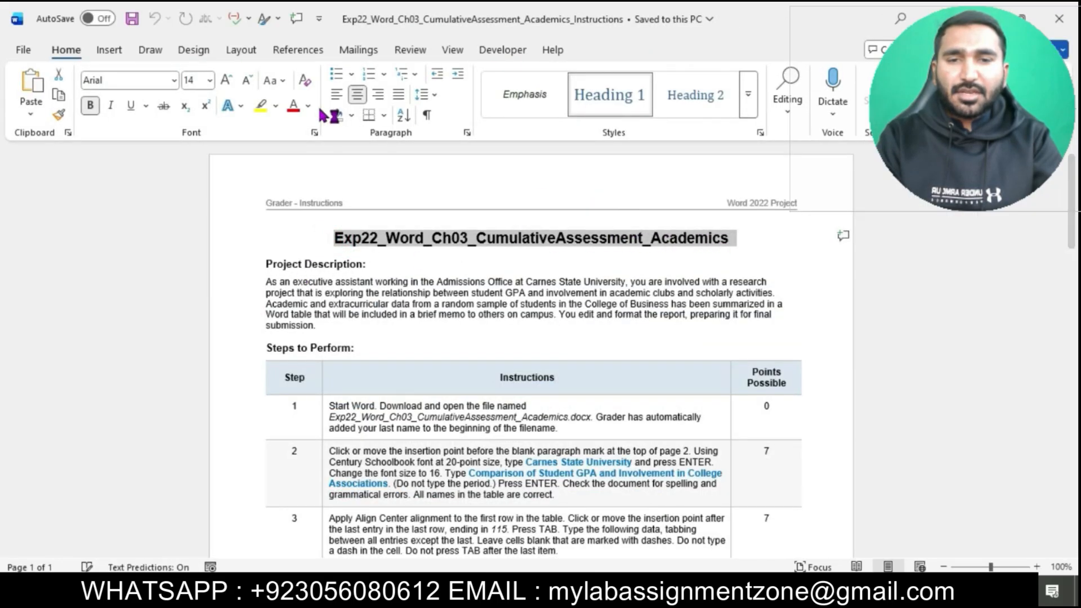
{"action": "left_click", "coordinate": [209, 80]}
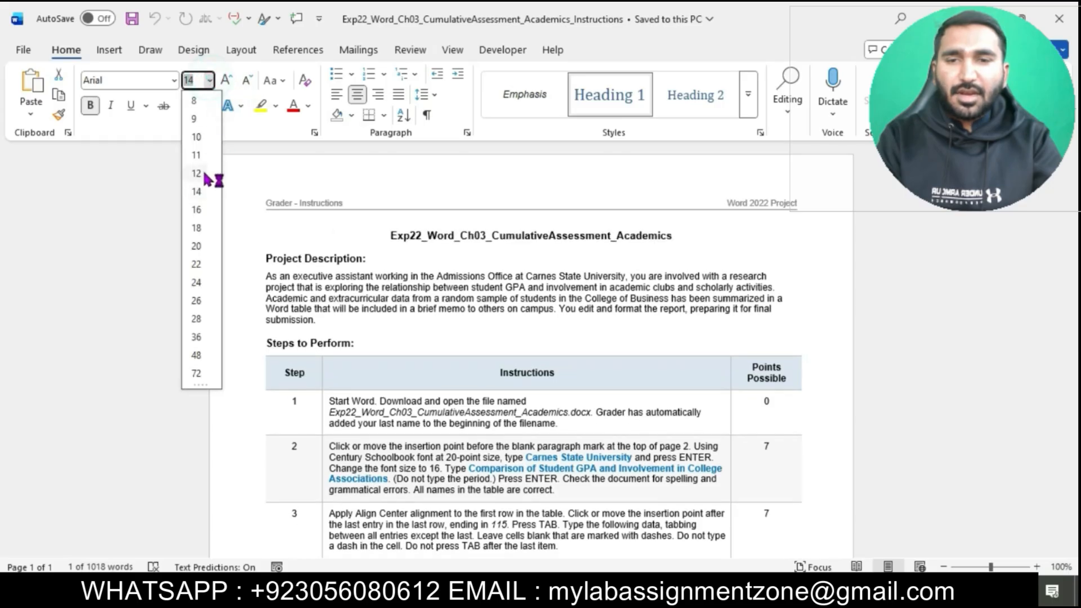
{"action": "left_click", "coordinate": [196, 228]}
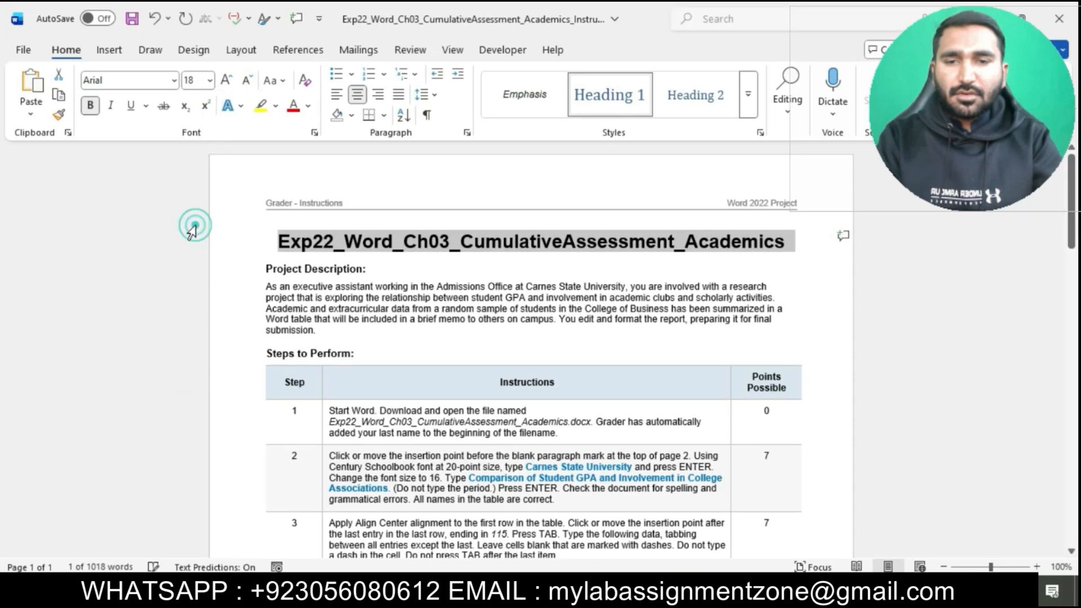
{"action": "left_click", "coordinate": [277, 106]}
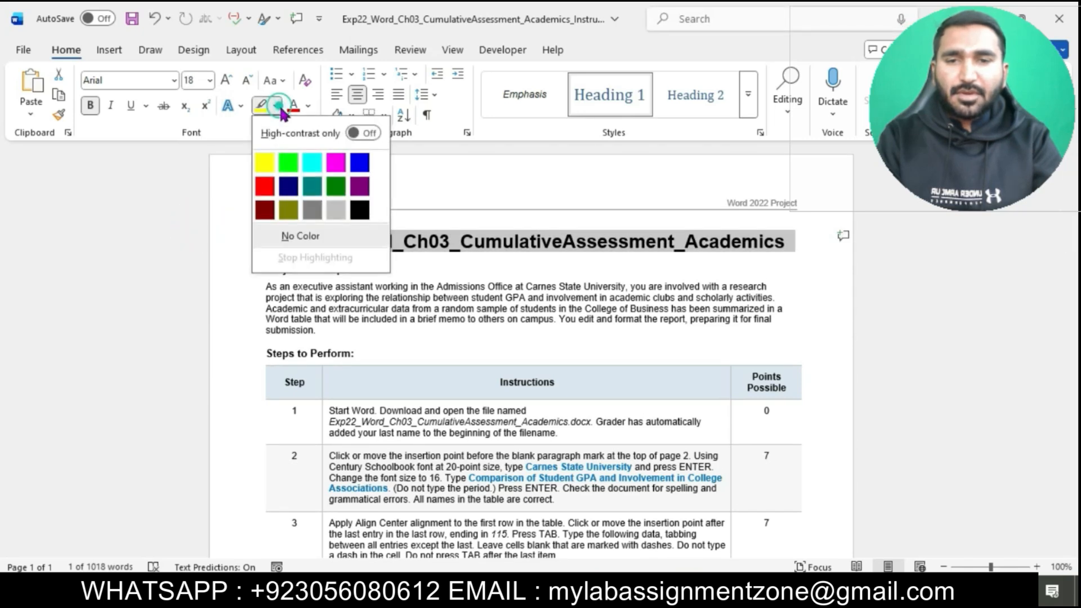
{"action": "left_click", "coordinate": [312, 163]}
{"action": "left_click", "coordinate": [292, 234]}
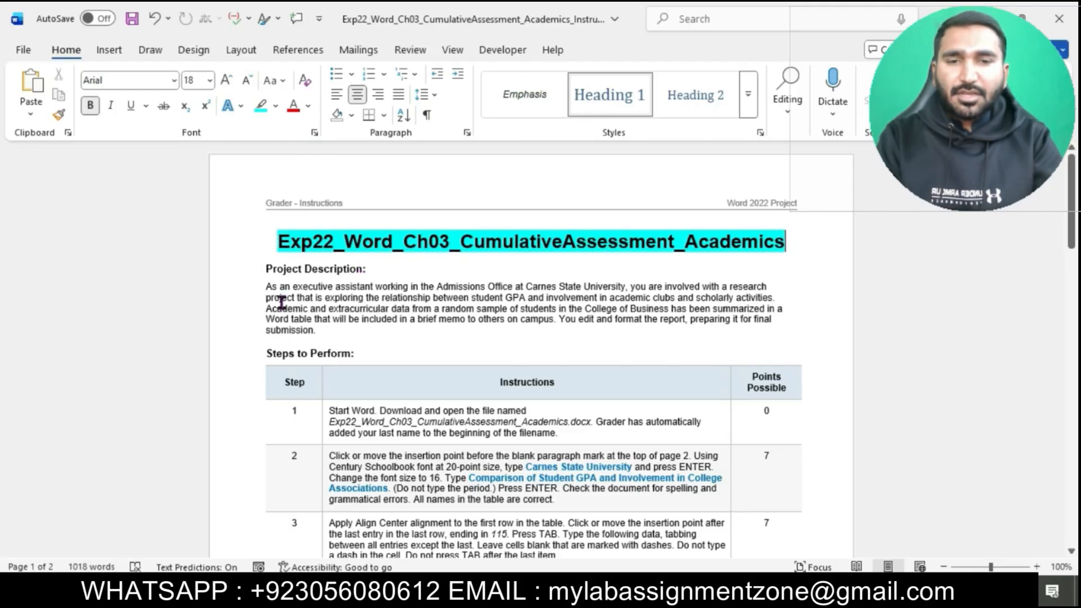
Step: Set the text of the instruction steps in the table to 12 pt and zoom the document to 130%
{"action": "scroll", "coordinate": [281, 301], "scroll_direction": "down", "scroll_amount": 1}
{"action": "left_click_drag", "start_coordinate": [325, 347], "coordinate": [462, 500]}
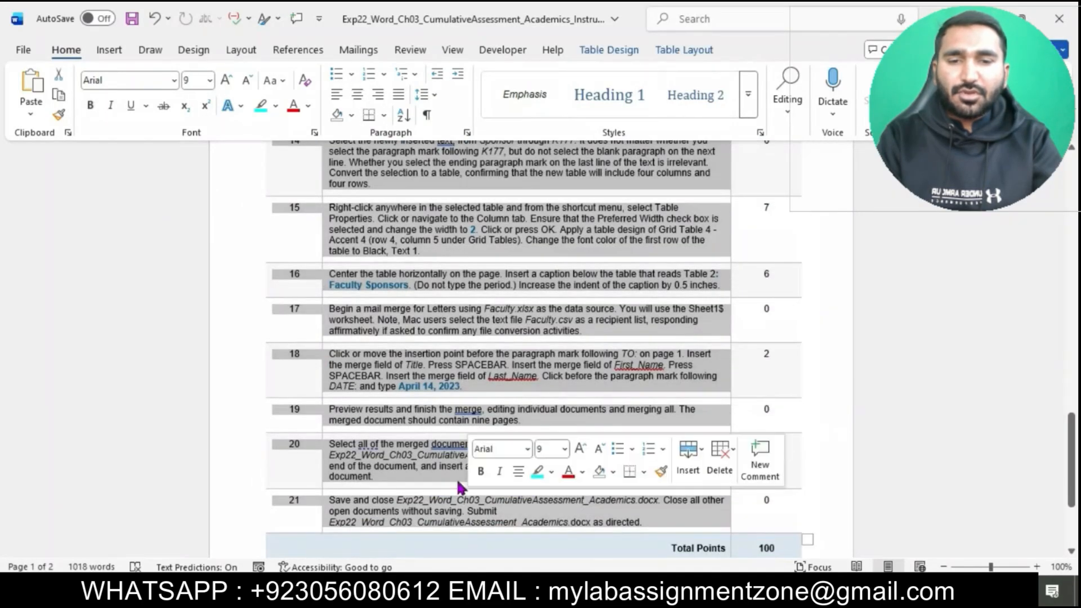
{"action": "left_click", "coordinate": [210, 80]}
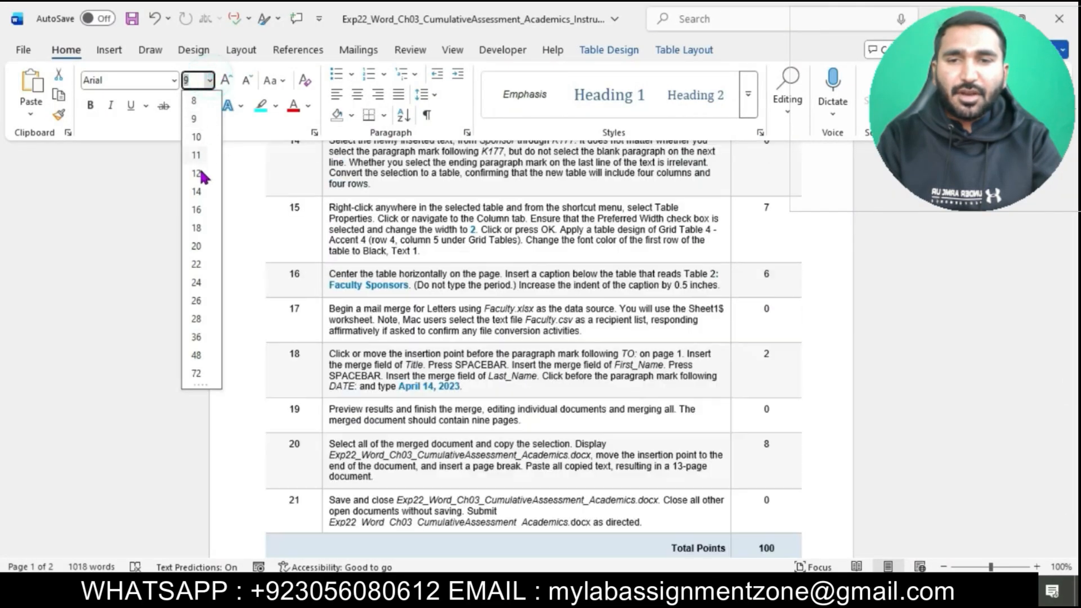
{"action": "left_click", "coordinate": [197, 174]}
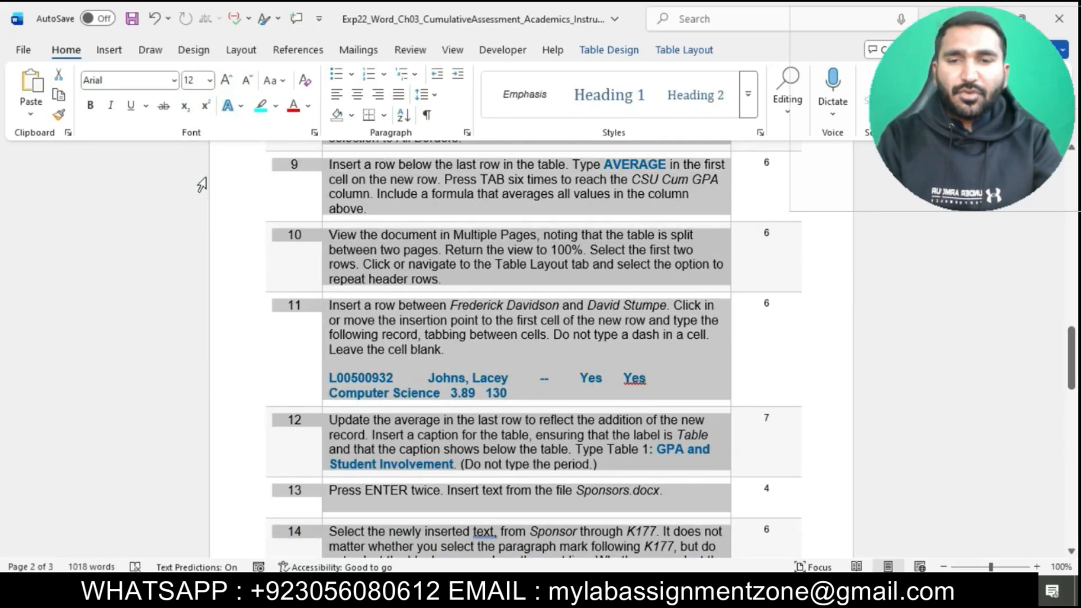
{"action": "scroll", "coordinate": [436, 222], "scroll_direction": "up", "scroll_amount": 3, "text": "ctrl"}
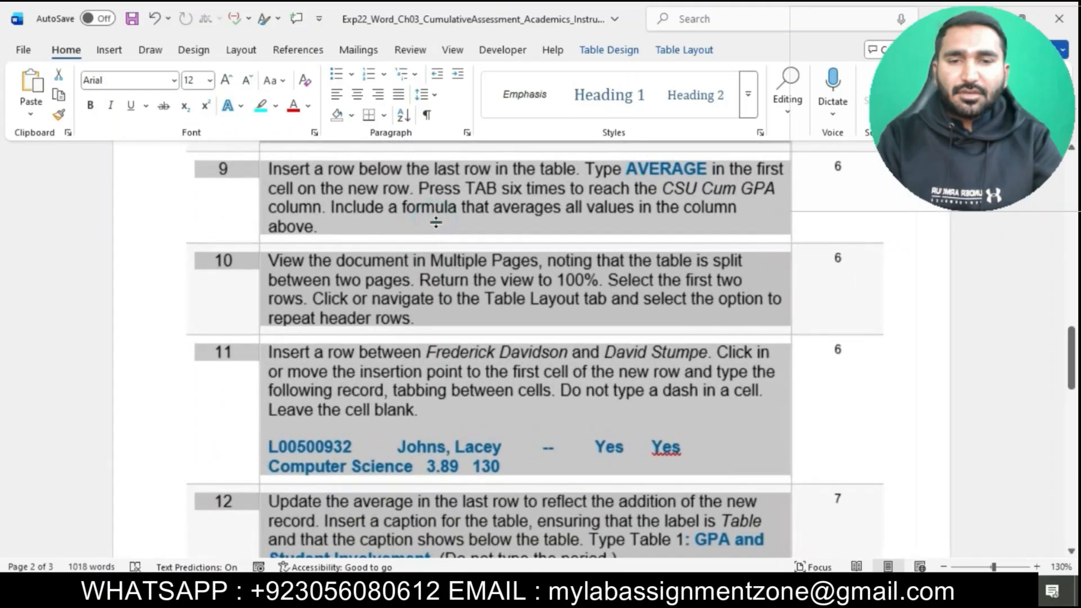
{"action": "left_click", "coordinate": [436, 222]}
Step: Highlight the step 1 instruction text in turquoise
{"action": "scroll", "coordinate": [436, 222], "scroll_direction": "up", "scroll_amount": 20}
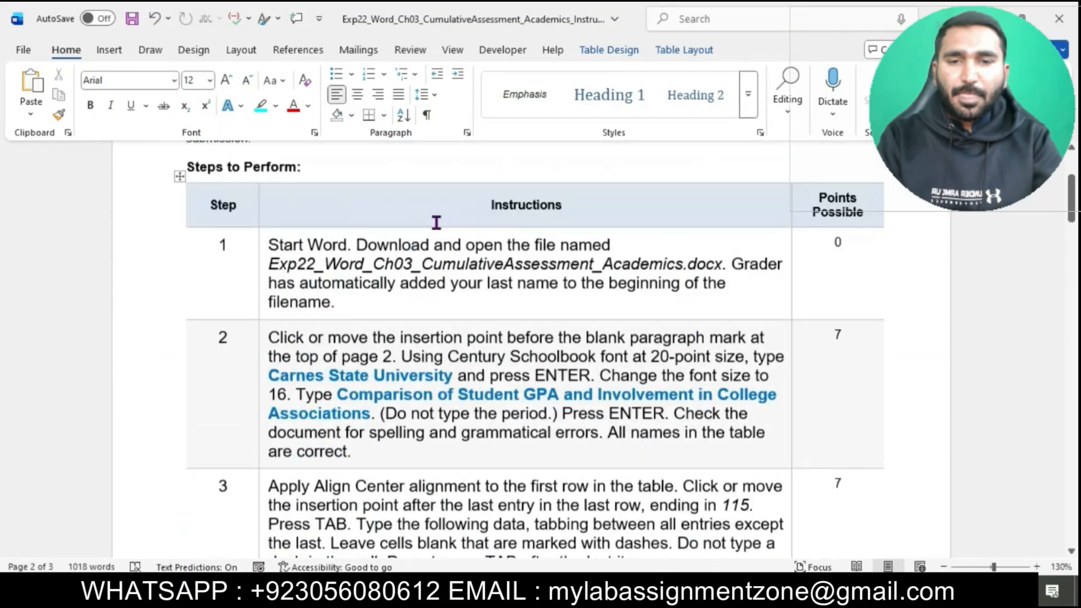
{"action": "scroll", "coordinate": [436, 222], "scroll_direction": "up", "scroll_amount": 5}
{"action": "scroll", "coordinate": [436, 222], "scroll_direction": "down", "scroll_amount": 4}
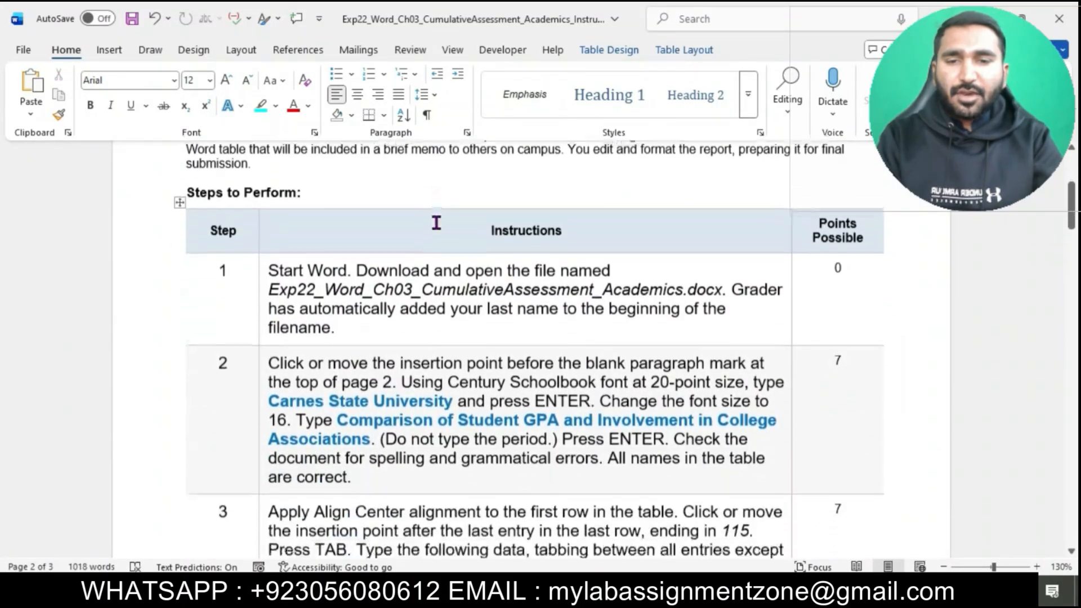
{"action": "scroll", "coordinate": [435, 222], "scroll_direction": "down", "scroll_amount": 1}
{"action": "left_click", "coordinate": [259, 259]}
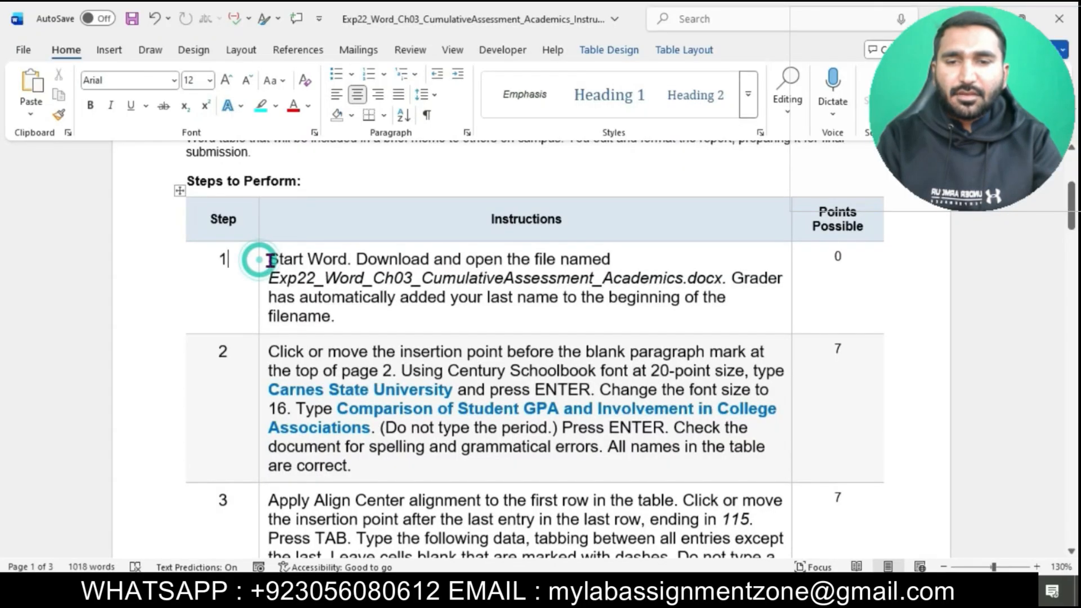
{"action": "left_click", "coordinate": [263, 259]}
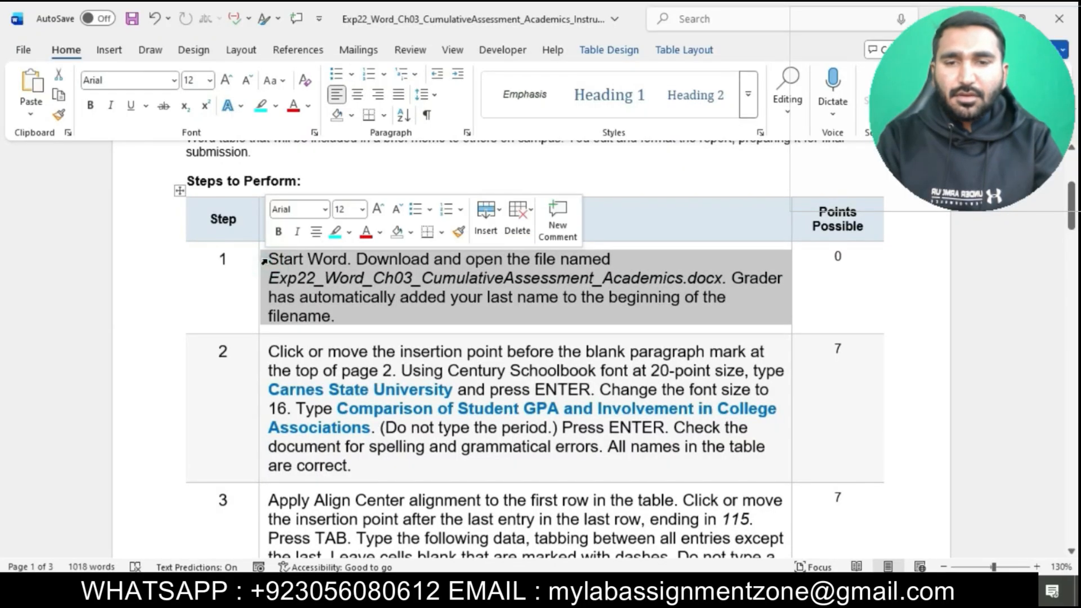
{"action": "left_click", "coordinate": [336, 232]}
{"action": "left_click", "coordinate": [355, 301]}
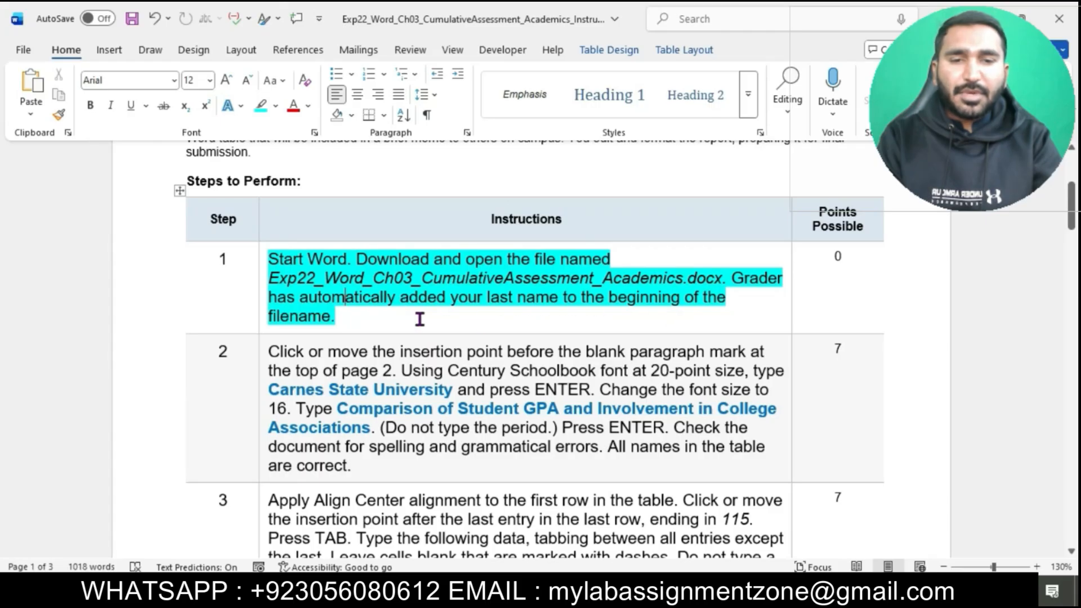
Step: Open the downloaded Exp22_Word_Ch03_CumulativeAssessment_Academics starting document containing the memorandum and enable editing
{"action": "left_click", "coordinate": [532, 593]}
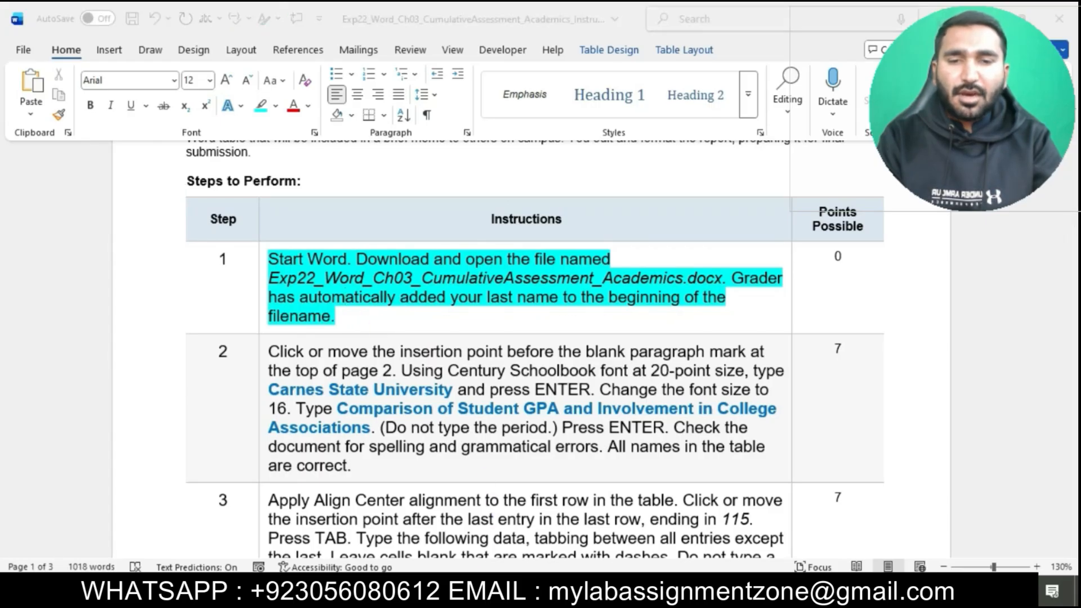
{"action": "double_click", "coordinate": [510, 198]}
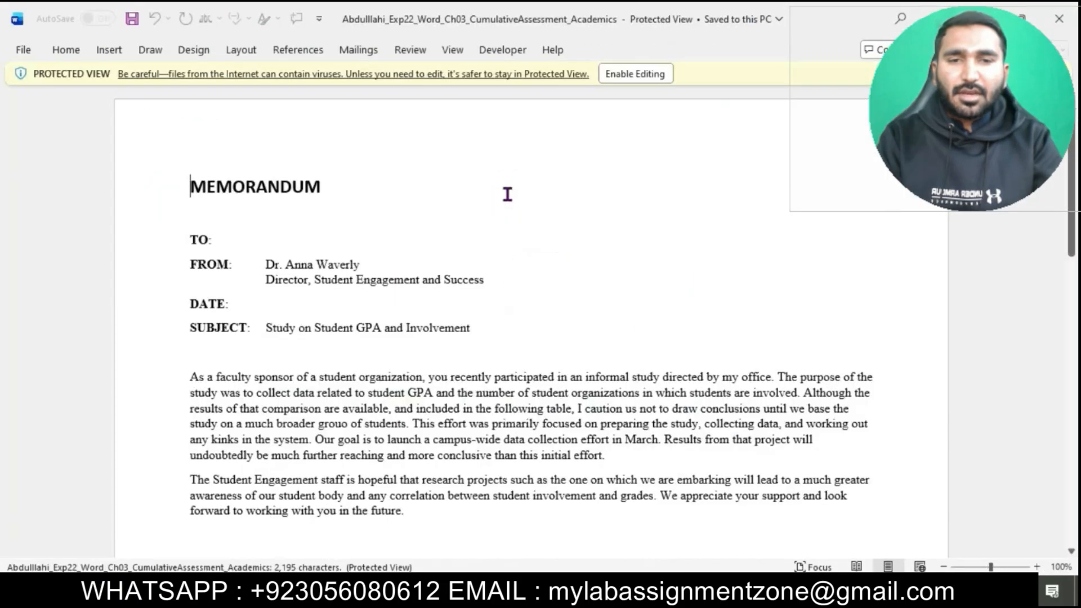
{"action": "left_click", "coordinate": [623, 73]}
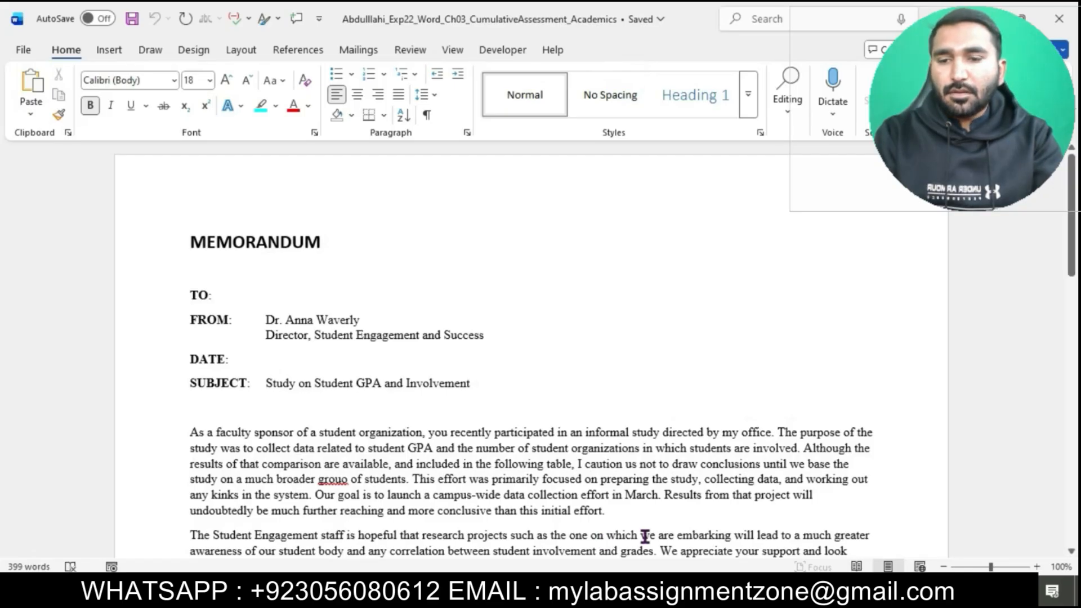
Step: Switch back to the instructions document and highlight the step 2 instruction text in turquoise
{"action": "left_click", "coordinate": [571, 518]}
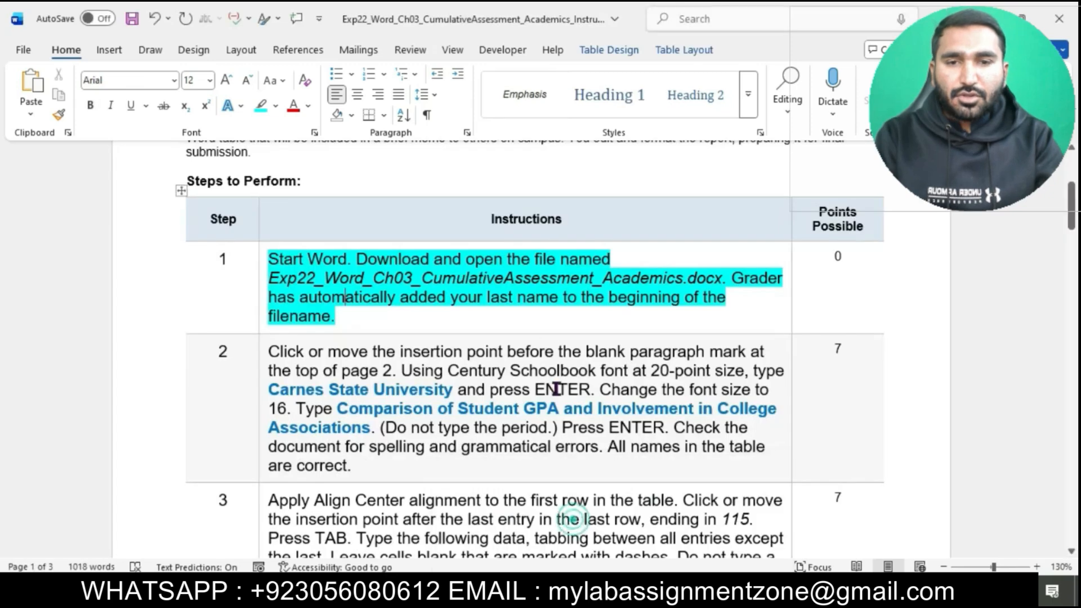
{"action": "scroll", "coordinate": [557, 388], "scroll_direction": "down", "scroll_amount": 2}
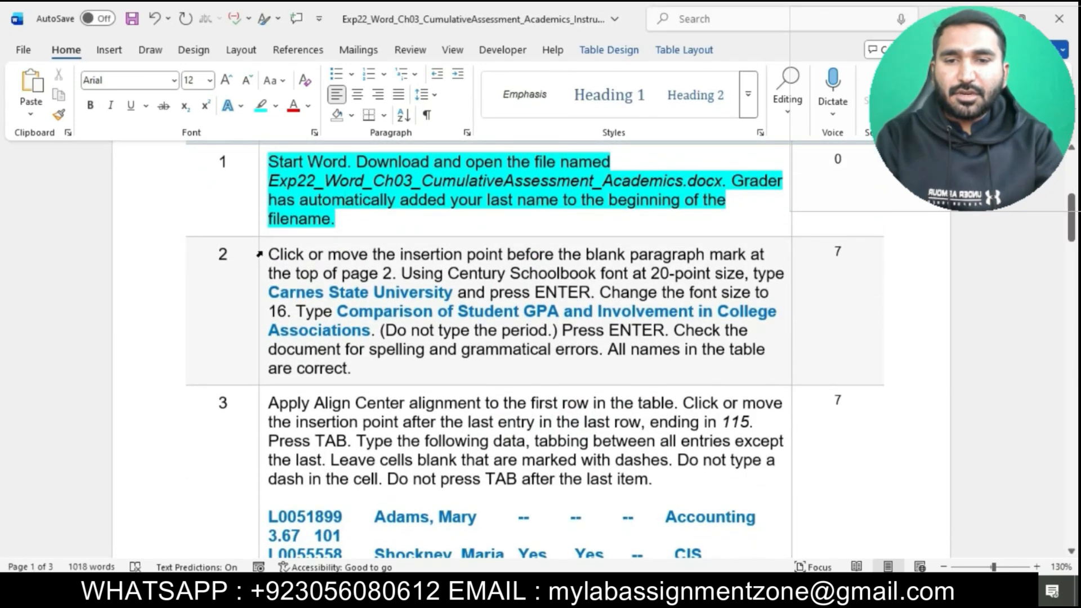
{"action": "left_click", "coordinate": [260, 254]}
{"action": "left_click", "coordinate": [331, 304]}
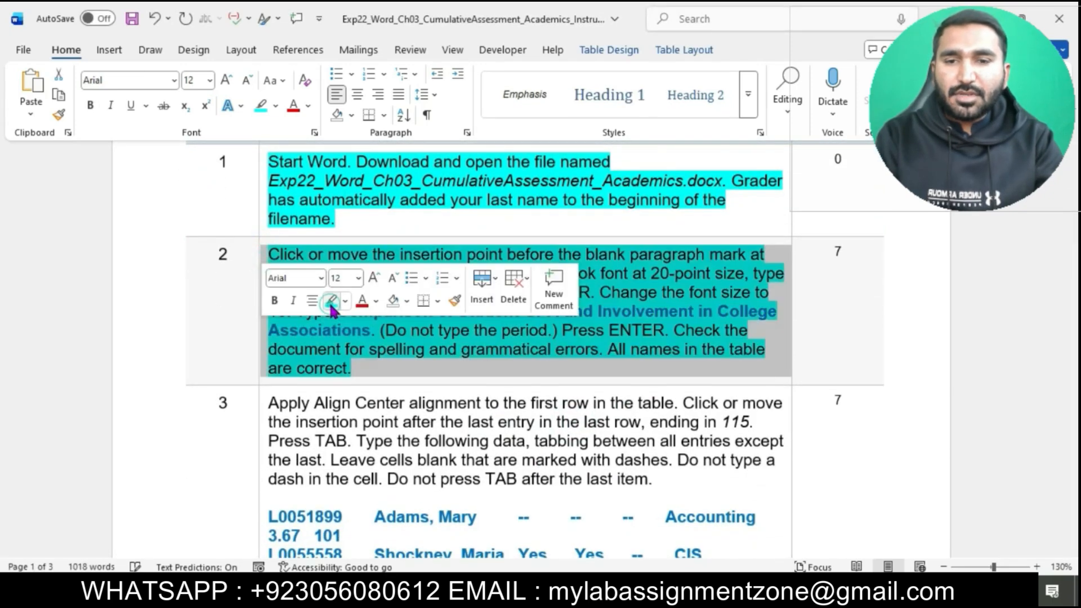
{"action": "left_click", "coordinate": [434, 366]}
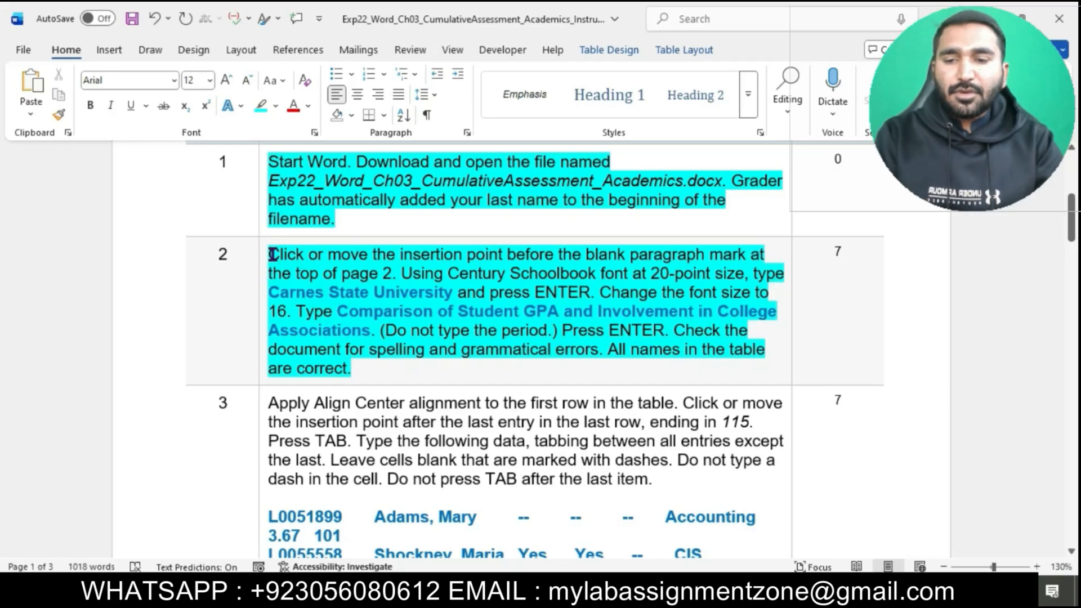
Step: Mark the first sentence of step 2 and place the insertion point in the blank paragraph atop page 2 of the memorandum document
{"action": "left_click_drag", "start_coordinate": [270, 254], "coordinate": [400, 276]}
{"action": "mouse_move", "coordinate": [611, 597]}
{"action": "left_click", "coordinate": [696, 529]}
{"action": "scroll", "coordinate": [644, 434], "scroll_direction": "down", "scroll_amount": 10}
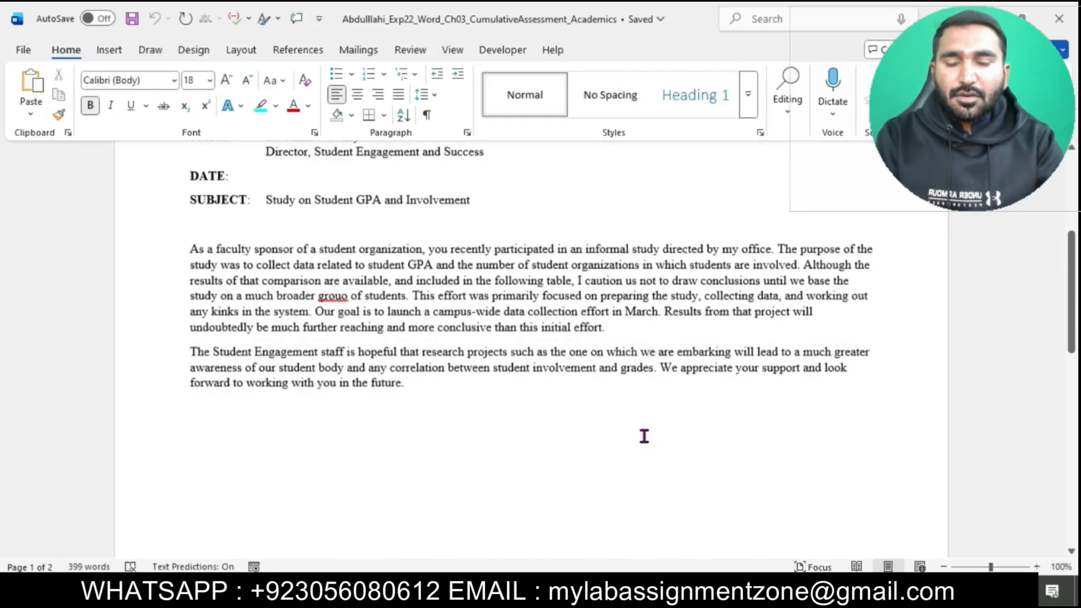
{"action": "scroll", "coordinate": [645, 437], "scroll_direction": "down", "scroll_amount": 3}
{"action": "left_click", "coordinate": [270, 321]}
Step: Check the font and size requirement in step 2 of the instructions and return to the memorandum document
{"action": "mouse_move", "coordinate": [610, 597]}
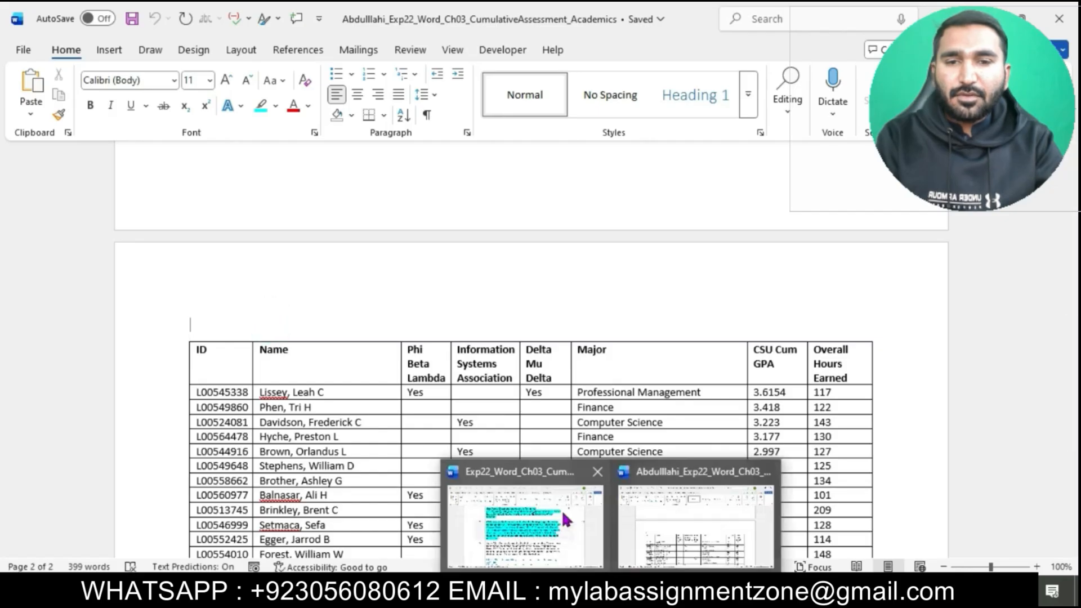
{"action": "left_click", "coordinate": [562, 509]}
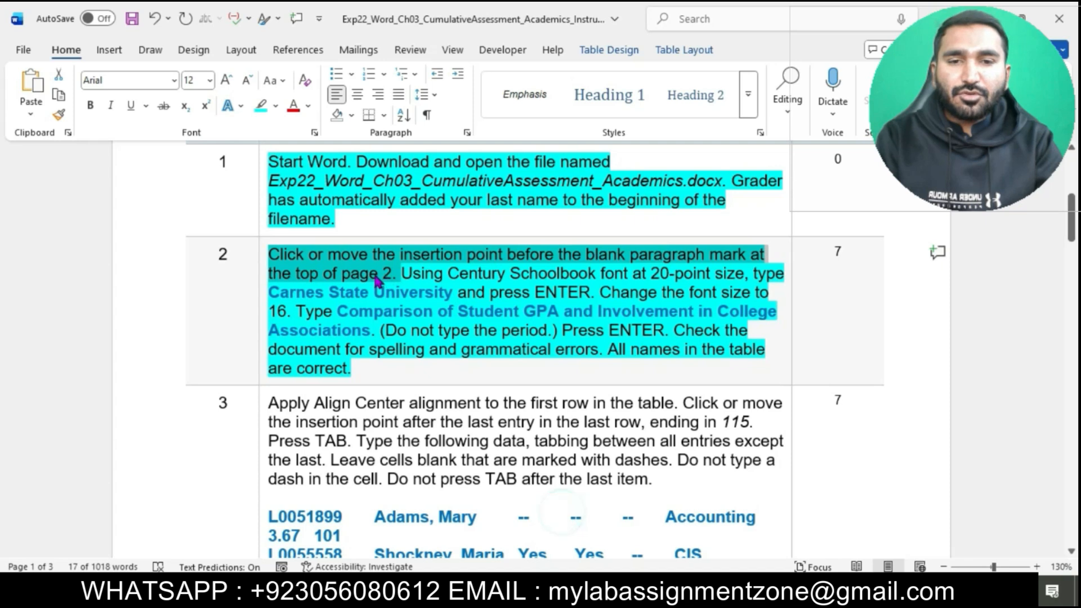
{"action": "left_click_drag", "start_coordinate": [408, 276], "coordinate": [727, 283]}
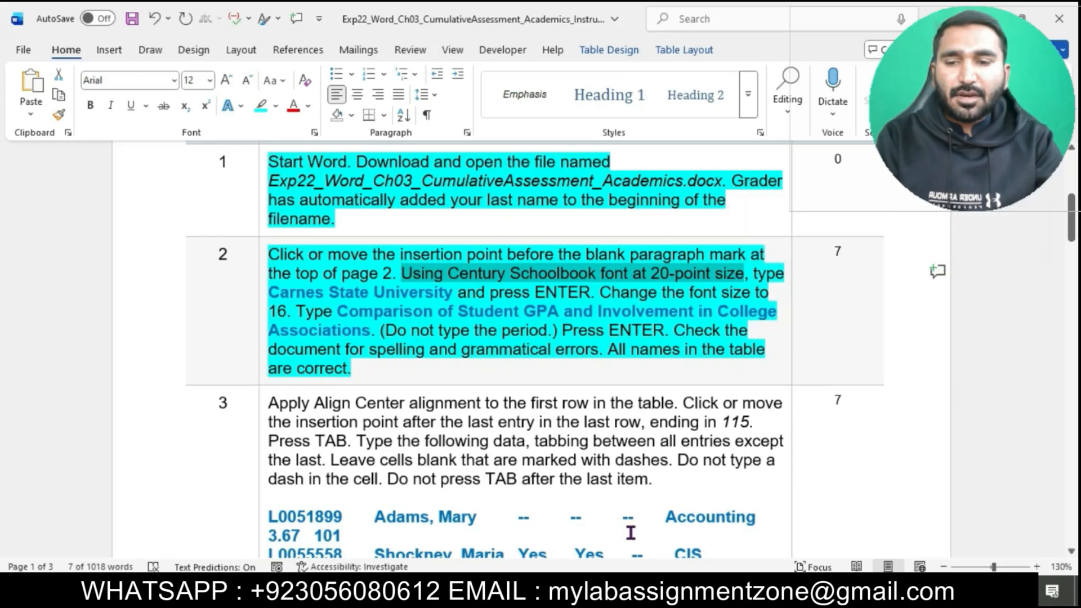
{"action": "mouse_move", "coordinate": [612, 590]}
{"action": "left_click", "coordinate": [662, 548]}
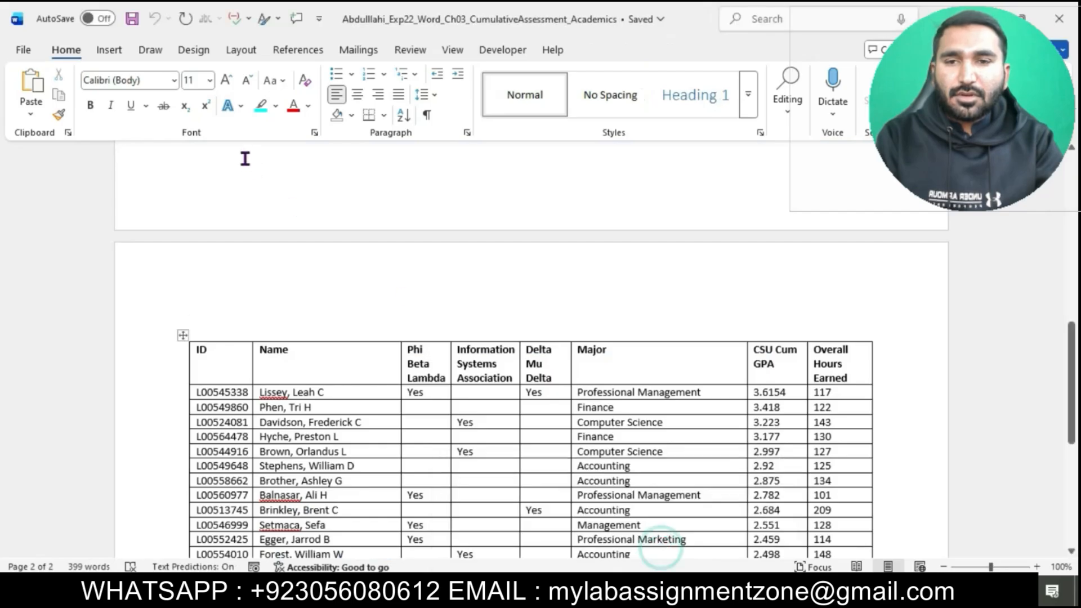
Step: Set the blank paragraph atop page 2 to Century Schoolbook at 20 points, checking the size against step 2 of the instructions
{"action": "left_click", "coordinate": [171, 81]}
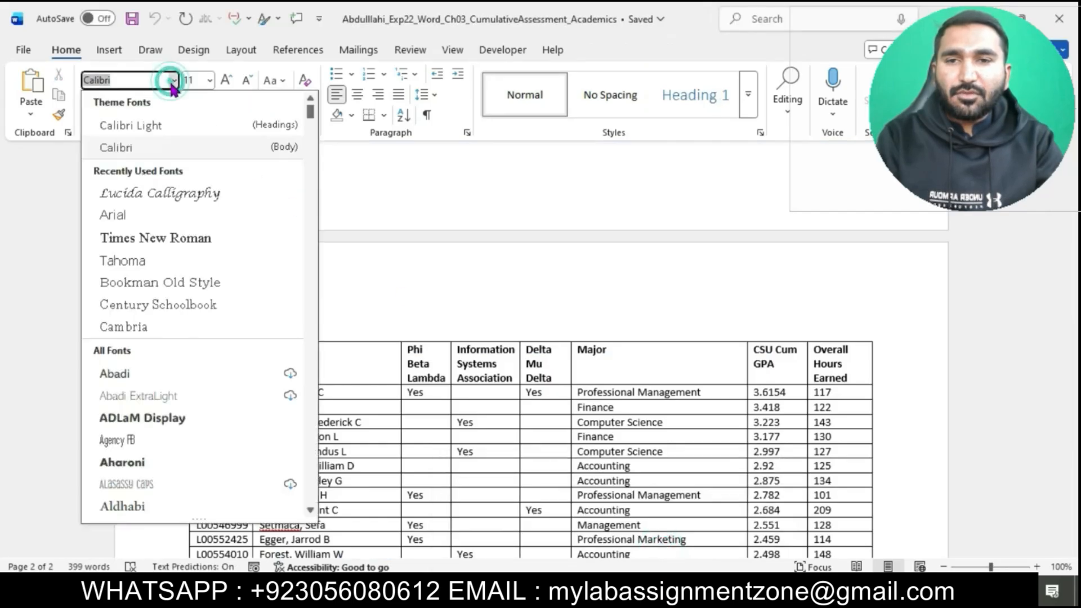
{"action": "left_click", "coordinate": [185, 305]}
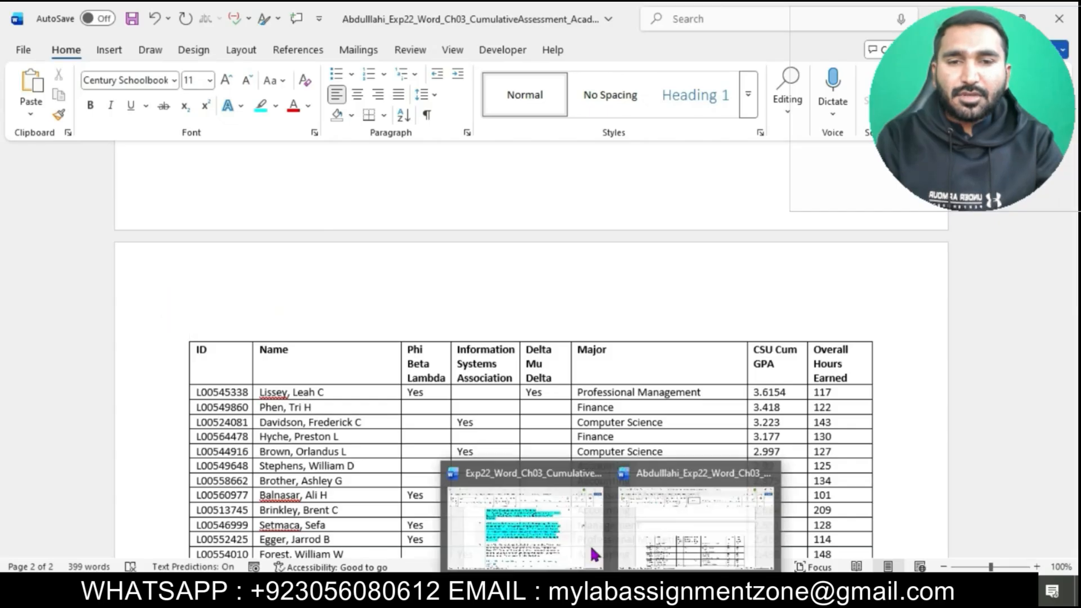
{"action": "left_click", "coordinate": [590, 529]}
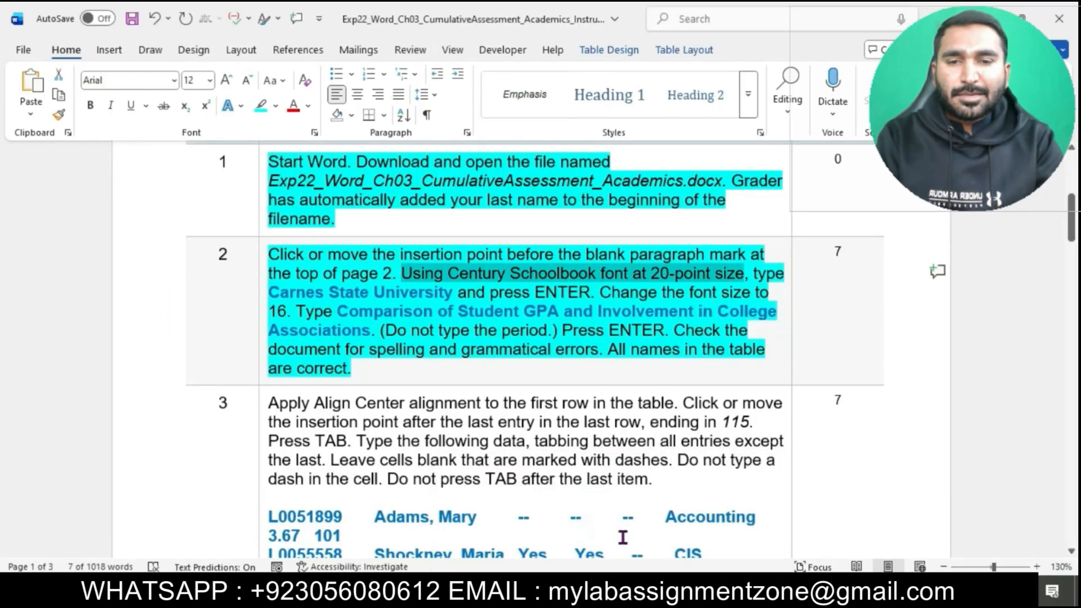
{"action": "mouse_move", "coordinate": [613, 596]}
{"action": "left_click", "coordinate": [680, 541]}
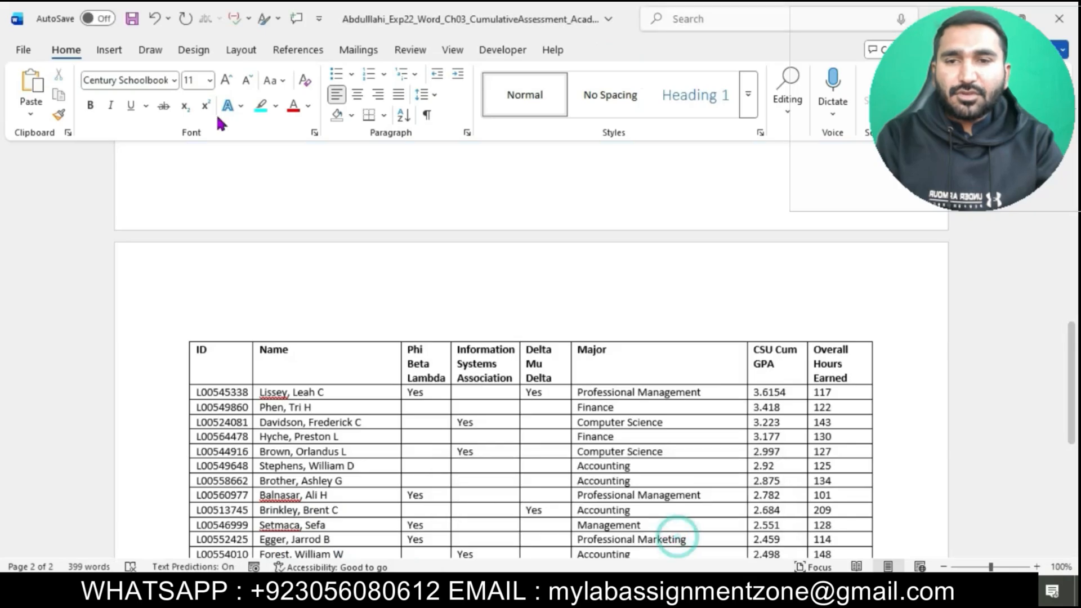
{"action": "left_click", "coordinate": [209, 80]}
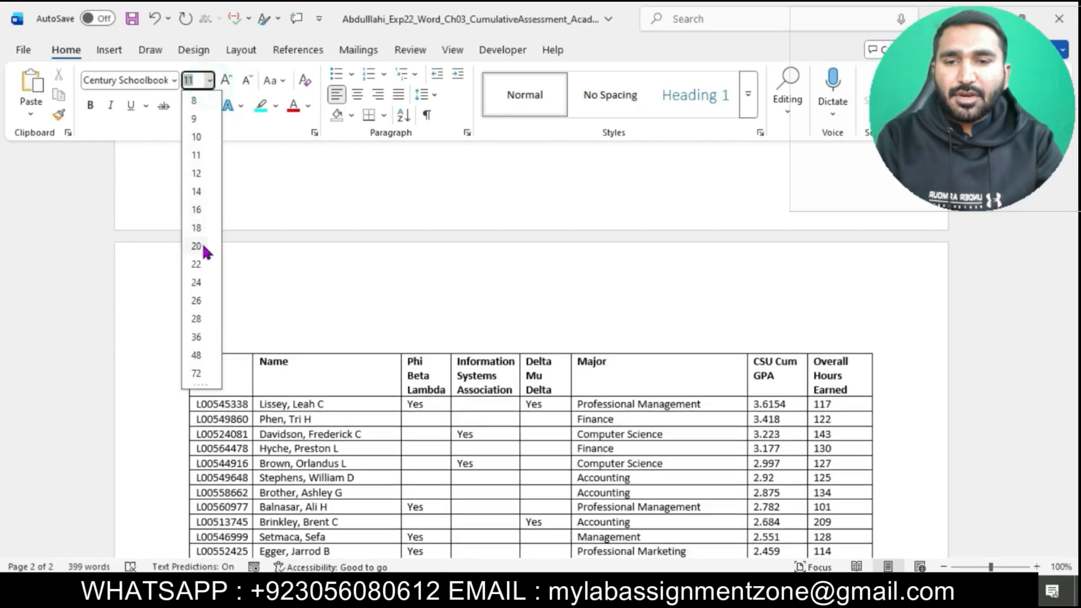
{"action": "left_click", "coordinate": [196, 246]}
Step: Copy "Carnes State University" from the instructions, paste it as text only above the table on page 2, and start a new paragraph
{"action": "mouse_move", "coordinate": [613, 596]}
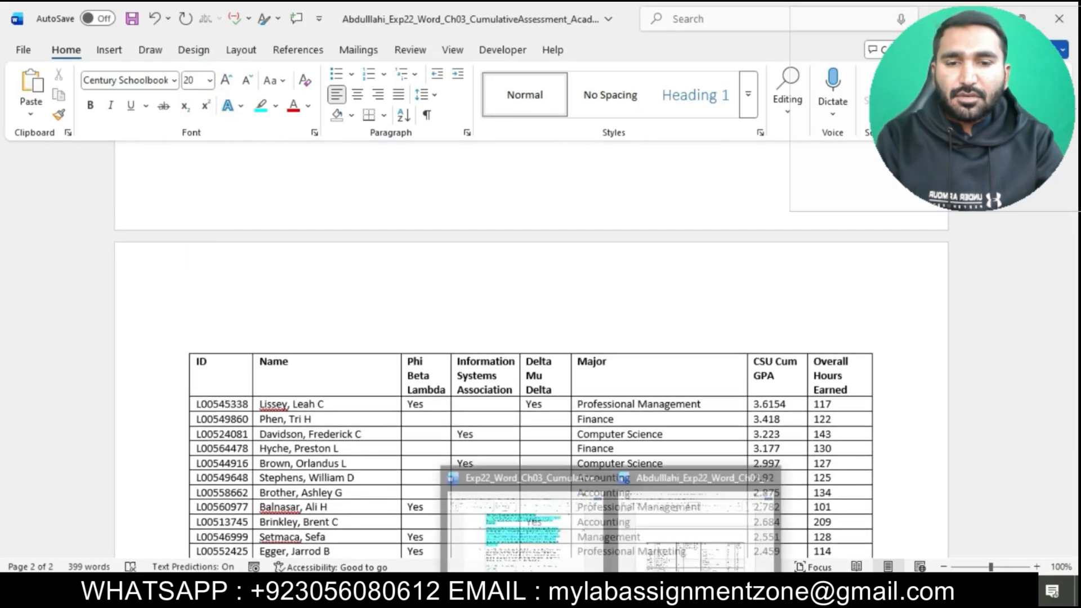
{"action": "left_click", "coordinate": [523, 510]}
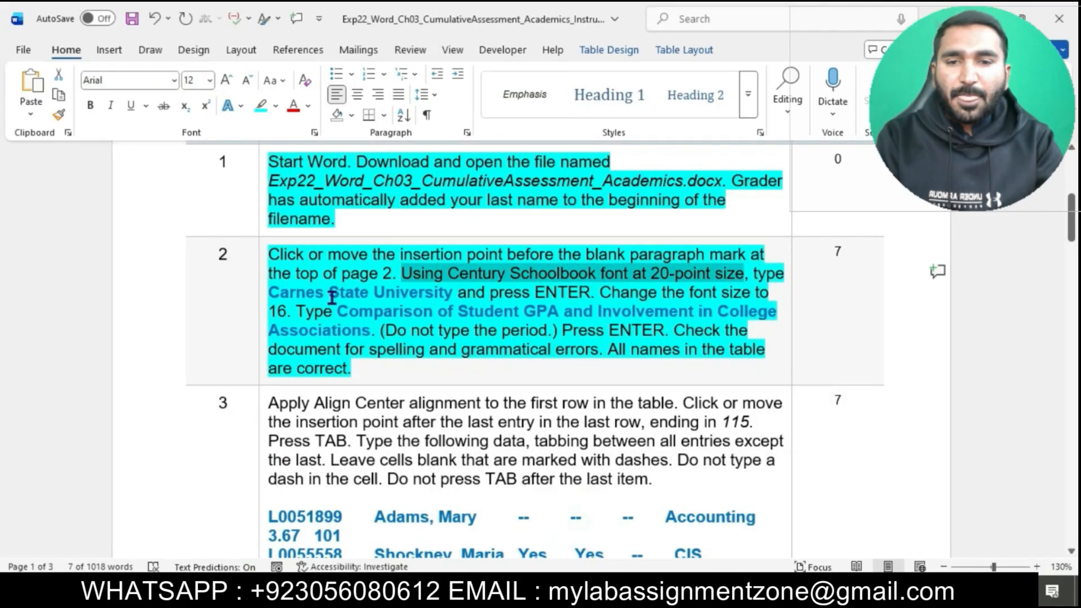
{"action": "left_click_drag", "start_coordinate": [272, 293], "coordinate": [445, 295]}
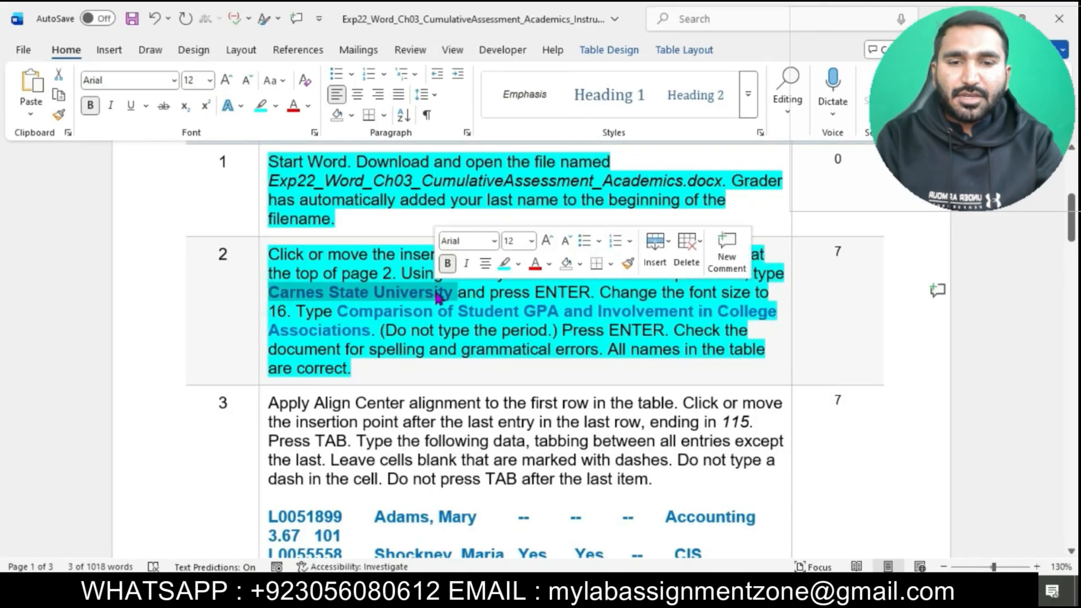
{"action": "mouse_move", "coordinate": [613, 596]}
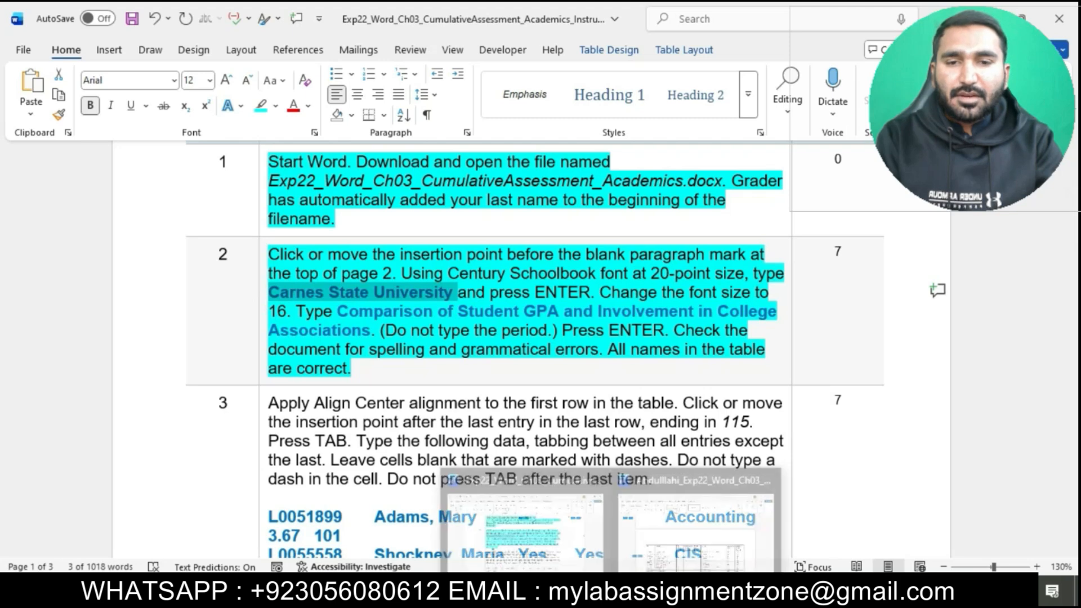
{"action": "left_click", "coordinate": [656, 542]}
{"action": "left_click", "coordinate": [422, 314]}
{"action": "type", "text": "Carnes State University"}
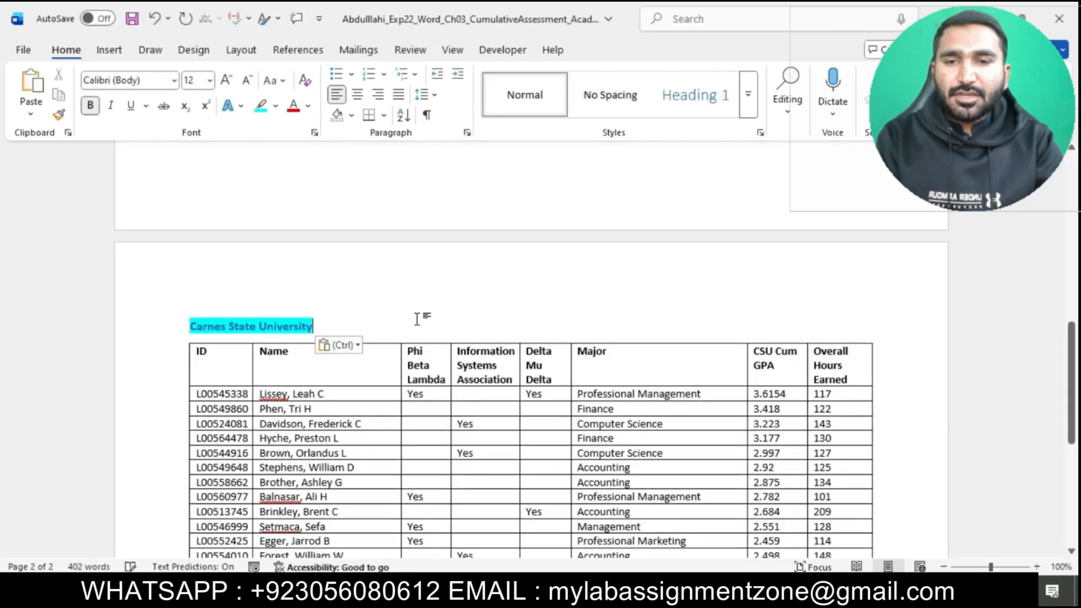
{"action": "left_click", "coordinate": [339, 345]}
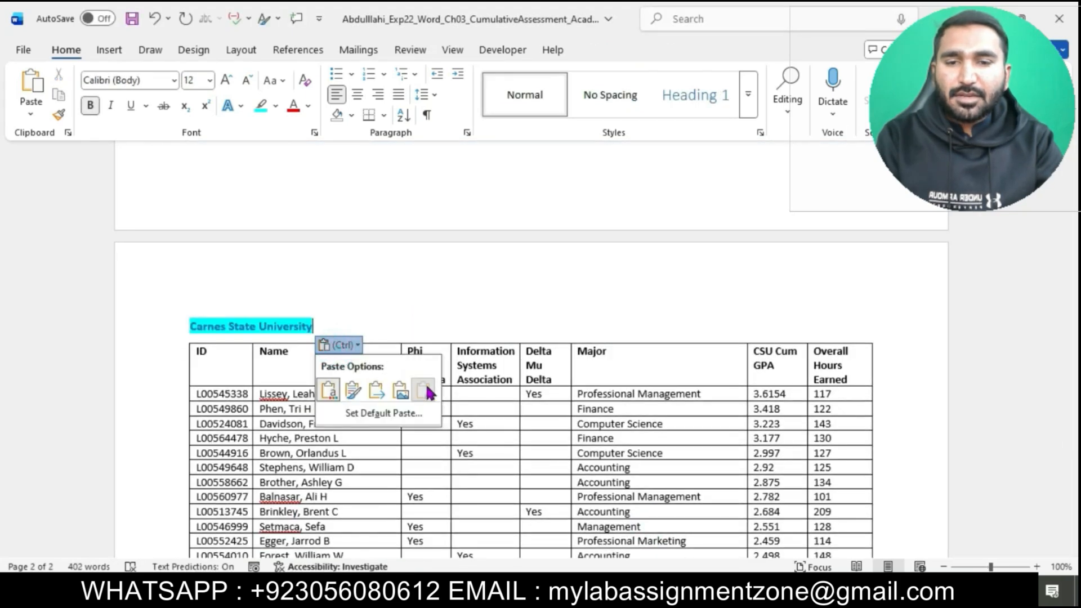
{"action": "left_click", "coordinate": [424, 385]}
{"action": "key", "text": "Return"}
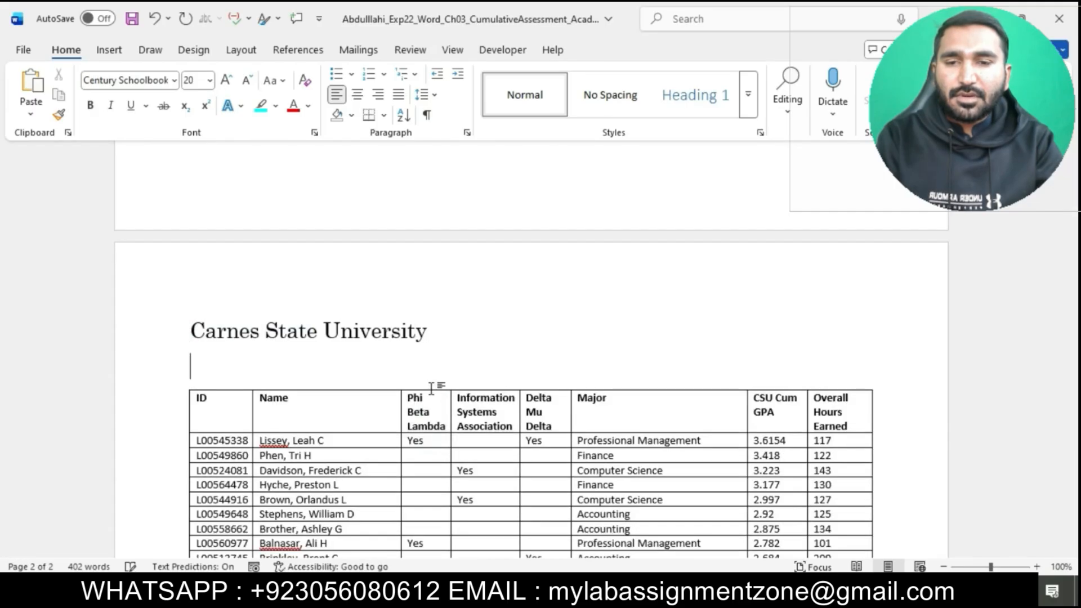
Step: Copy "Comparison of Student GPA and Involvement in College Associations" from the instructions and paste it as text only on the line below the title
{"action": "mouse_move", "coordinate": [607, 589]}
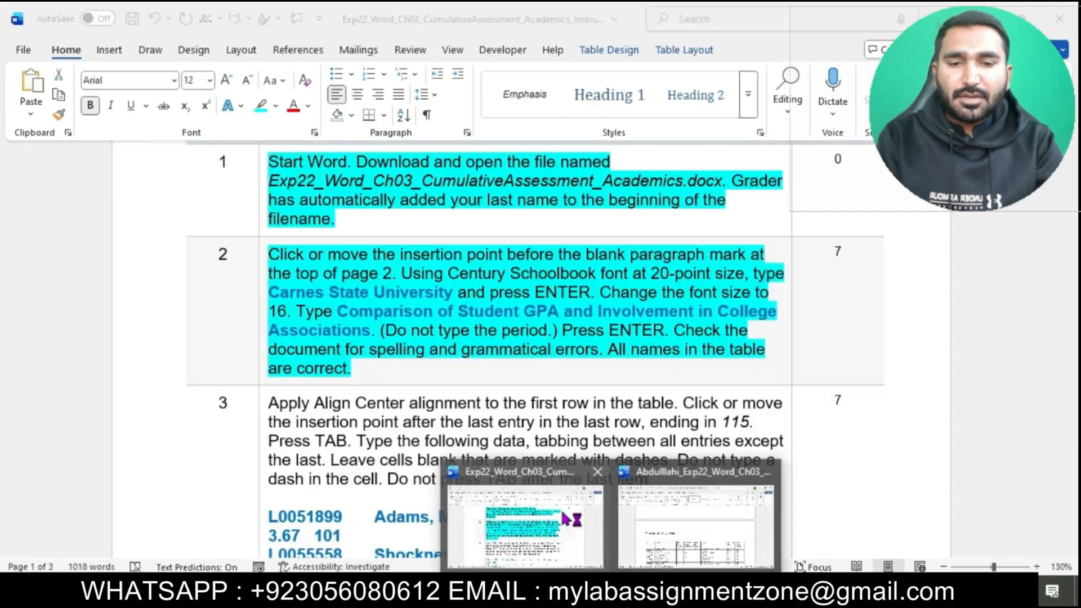
{"action": "left_click", "coordinate": [561, 511]}
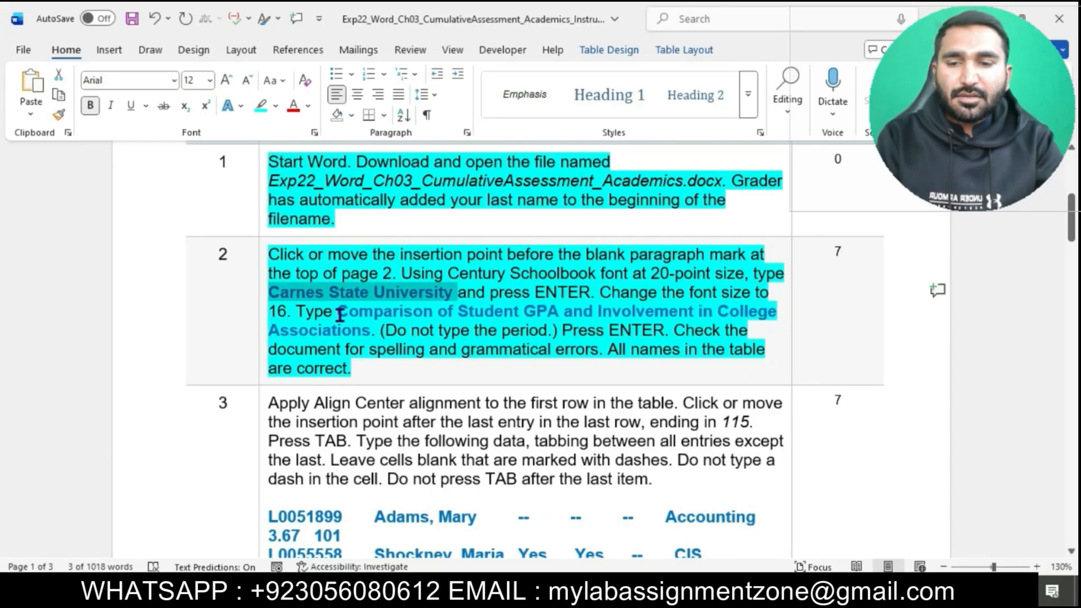
{"action": "left_click_drag", "start_coordinate": [339, 313], "coordinate": [367, 335]}
{"action": "key", "text": "ctrl+c"}
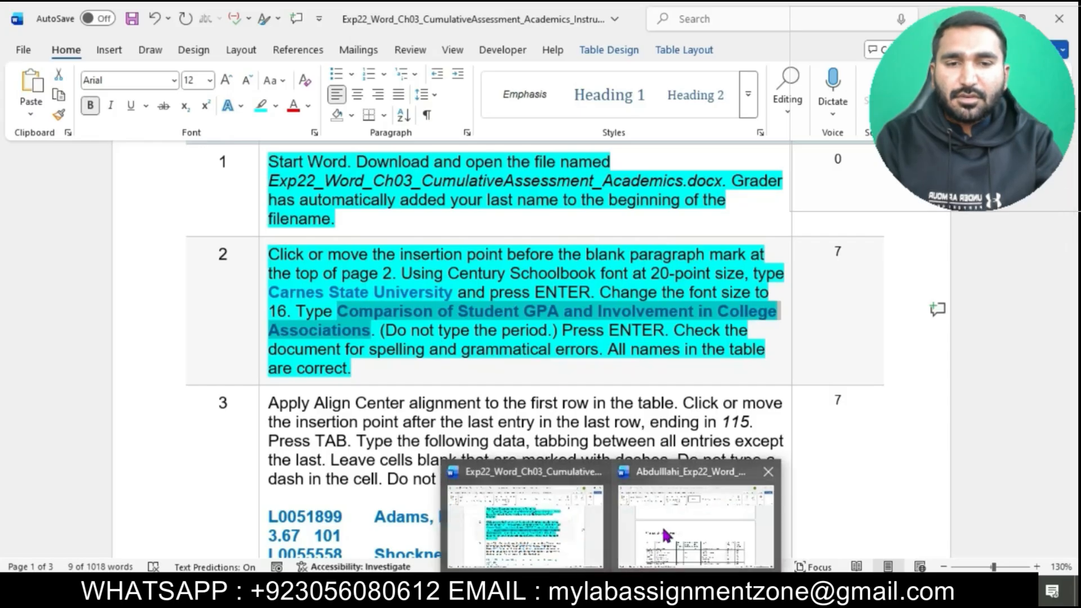
{"action": "left_click", "coordinate": [662, 526]}
{"action": "key", "text": "ctrl+v"}
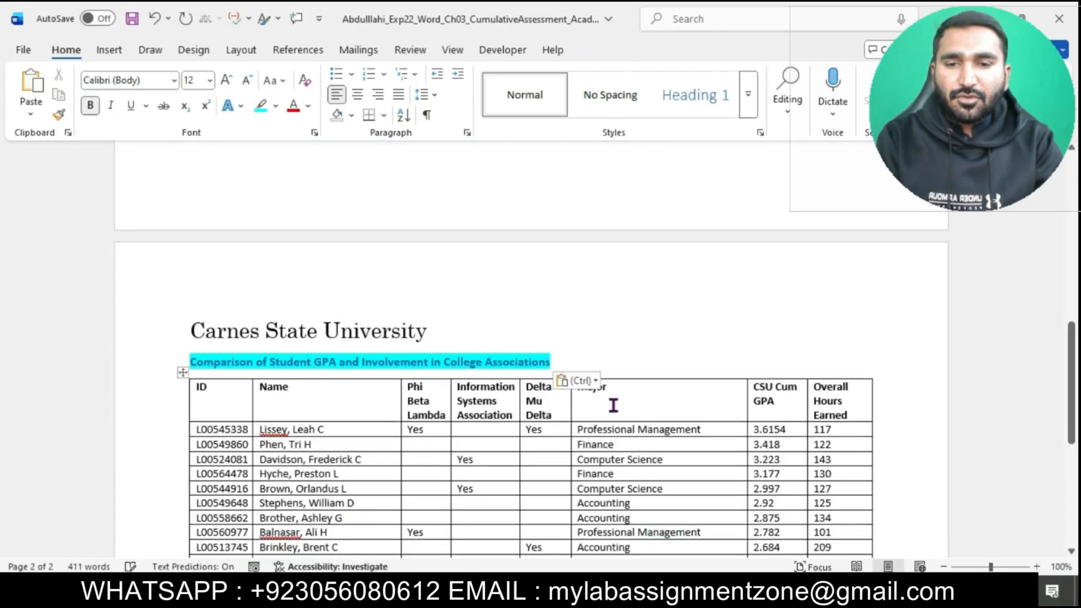
{"action": "left_click", "coordinate": [588, 383]}
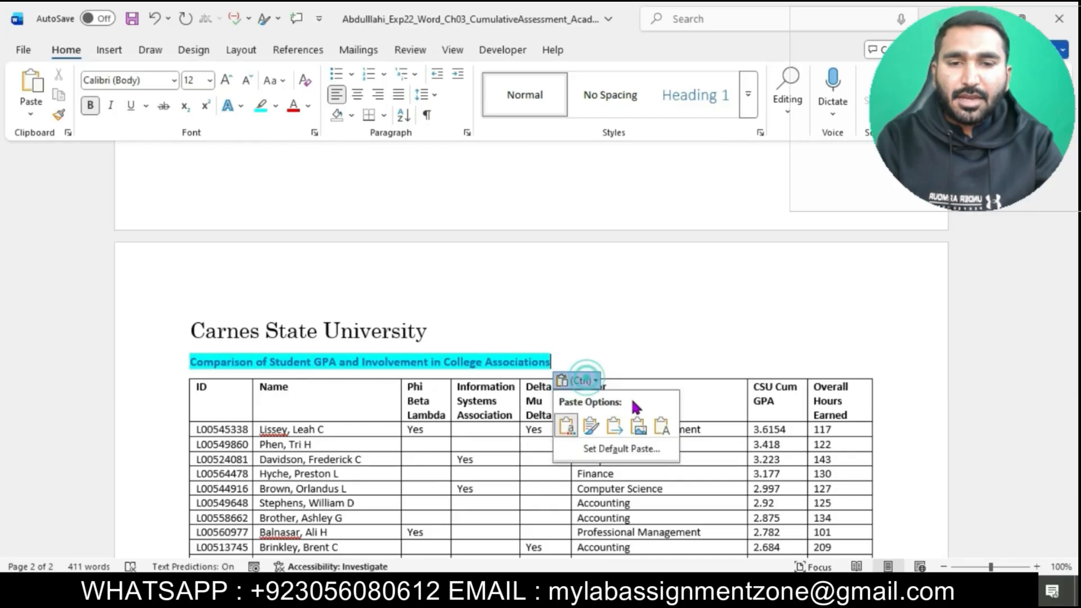
{"action": "left_click", "coordinate": [662, 426]}
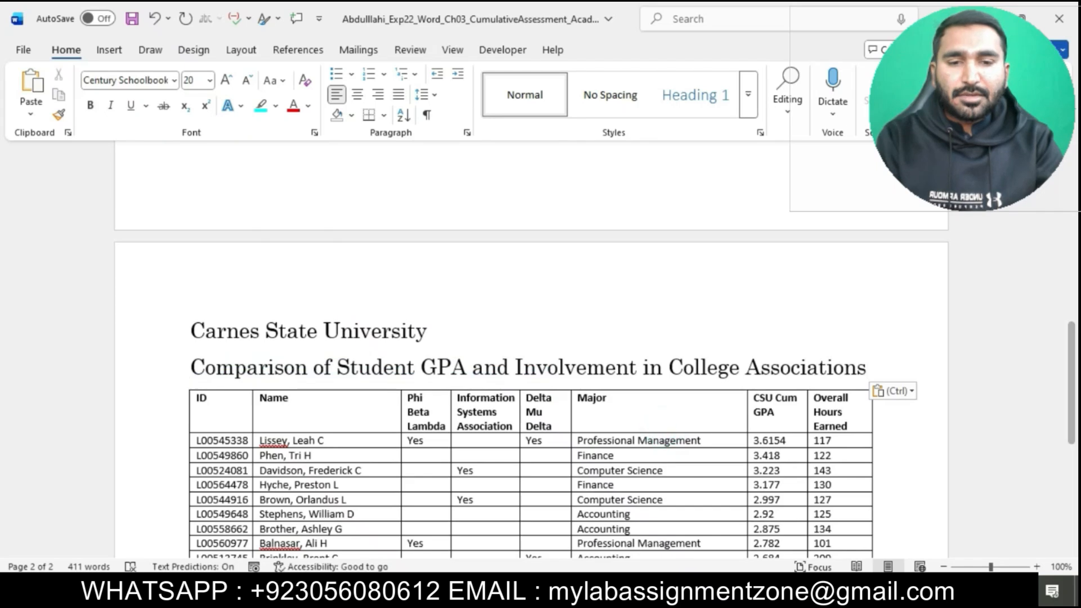
Step: Mark the "Press ENTER" instruction in step 2 and add a new paragraph after the Comparison subtitle in the memorandum document
{"action": "mouse_move", "coordinate": [612, 591]}
{"action": "left_click", "coordinate": [566, 526]}
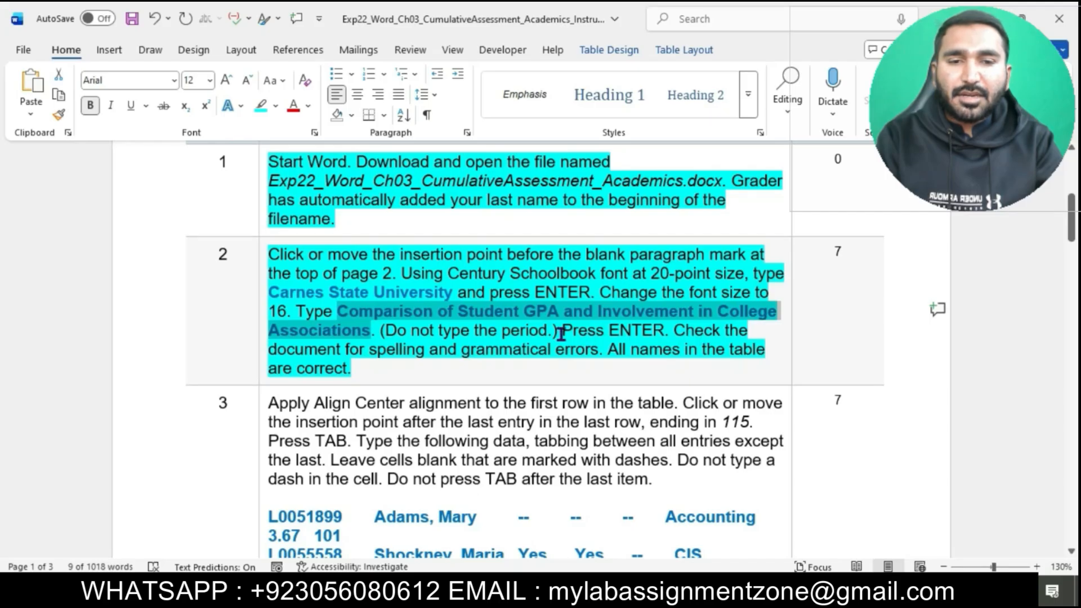
{"action": "left_click_drag", "start_coordinate": [561, 333], "coordinate": [664, 331]}
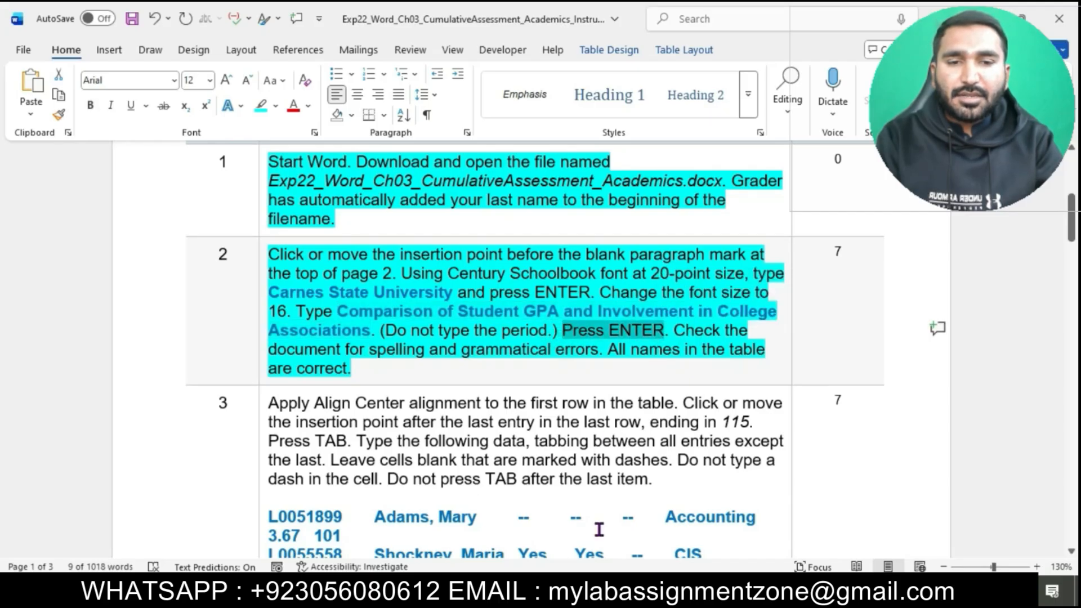
{"action": "mouse_move", "coordinate": [612, 591]}
{"action": "left_click", "coordinate": [648, 528]}
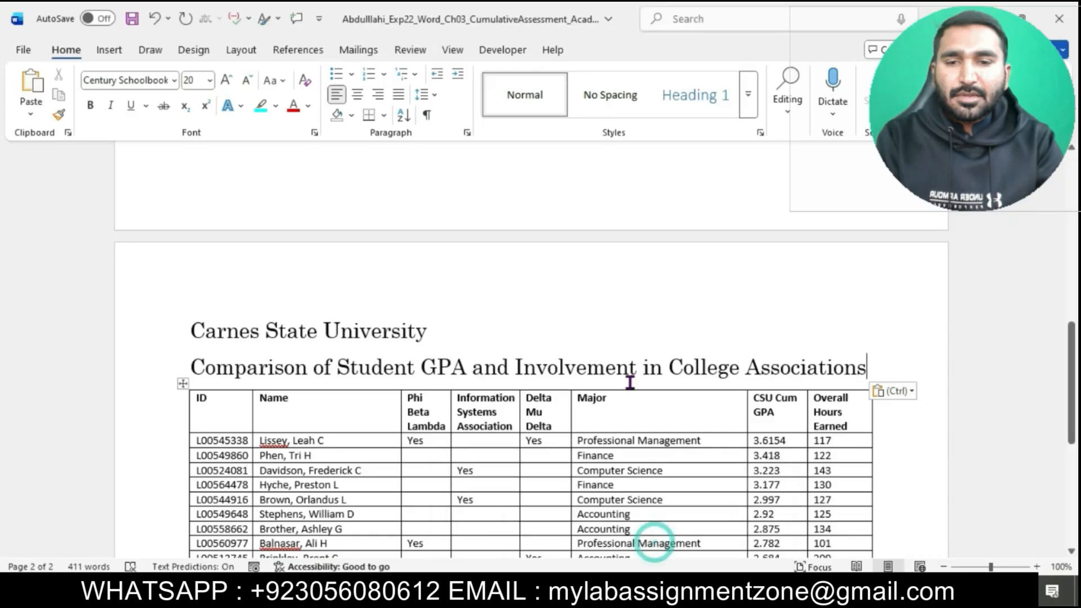
{"action": "key", "text": "Return"}
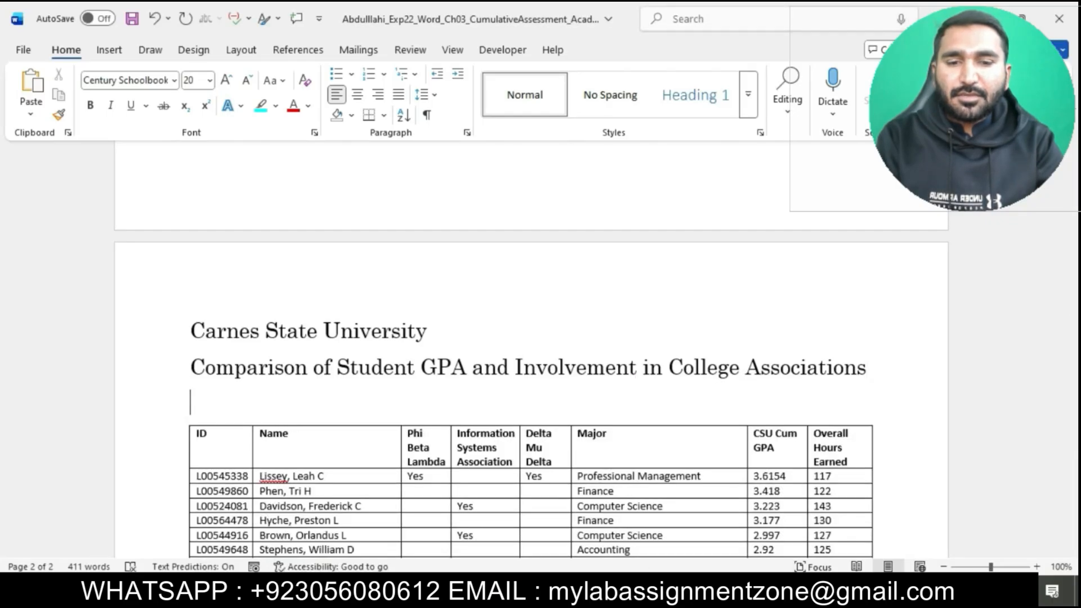
Step: Mark the proofreading sentence in step 2 of the instructions and start a spelling and grammar check of the memorandum document
{"action": "mouse_move", "coordinate": [612, 591]}
{"action": "left_click", "coordinate": [558, 522]}
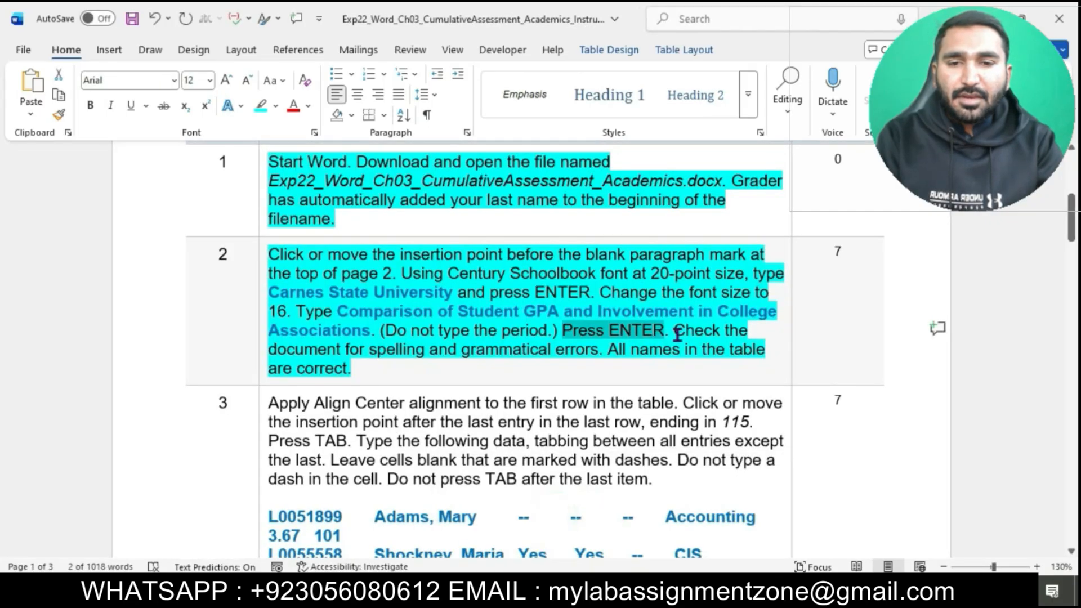
{"action": "left_click_drag", "start_coordinate": [547, 348], "coordinate": [607, 354]}
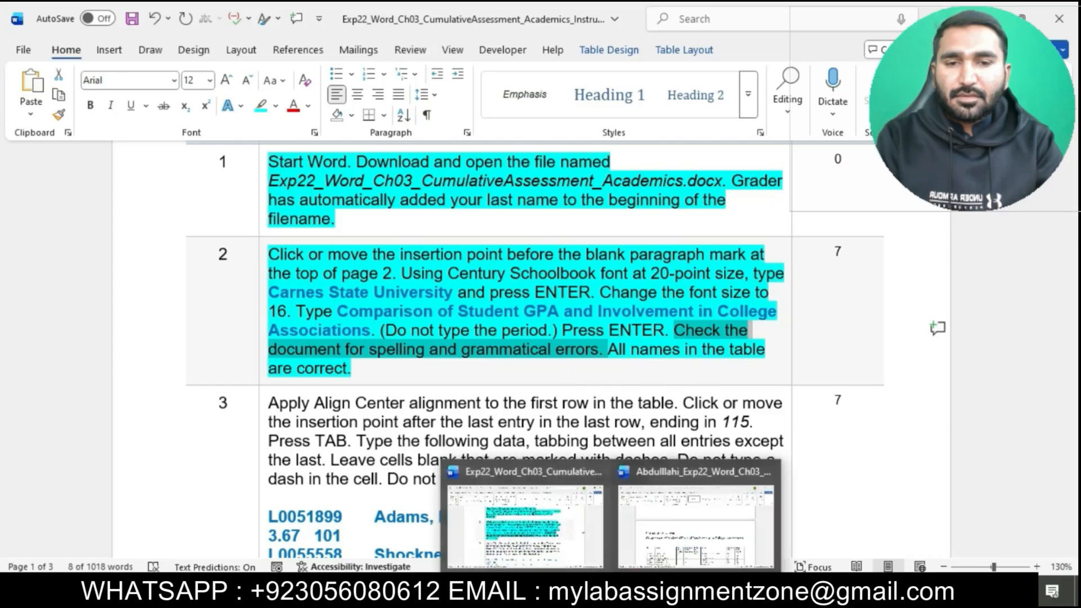
{"action": "left_click", "coordinate": [660, 530]}
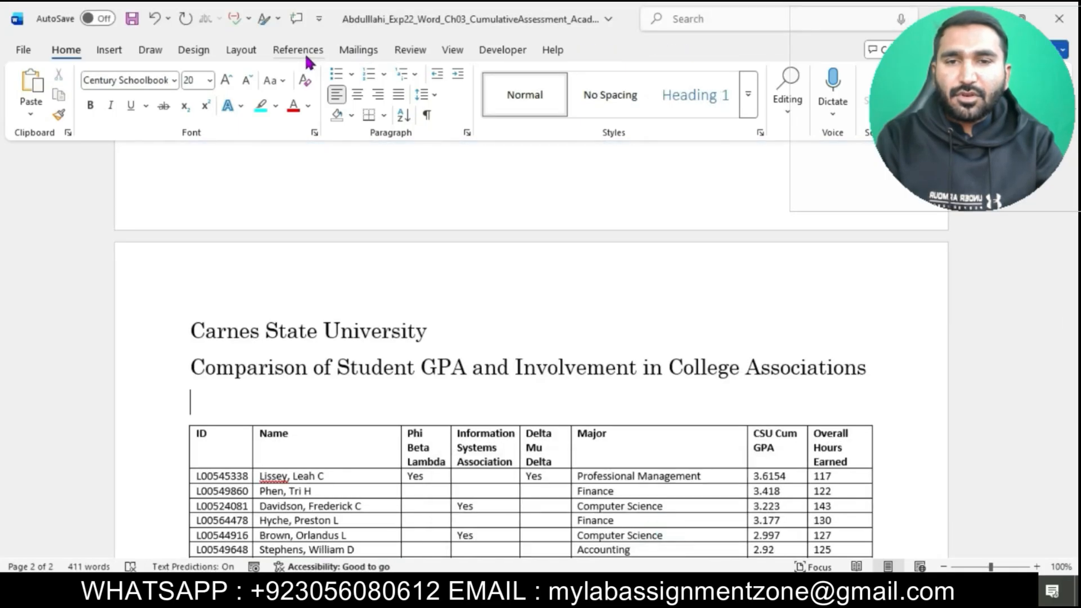
{"action": "left_click", "coordinate": [410, 51]}
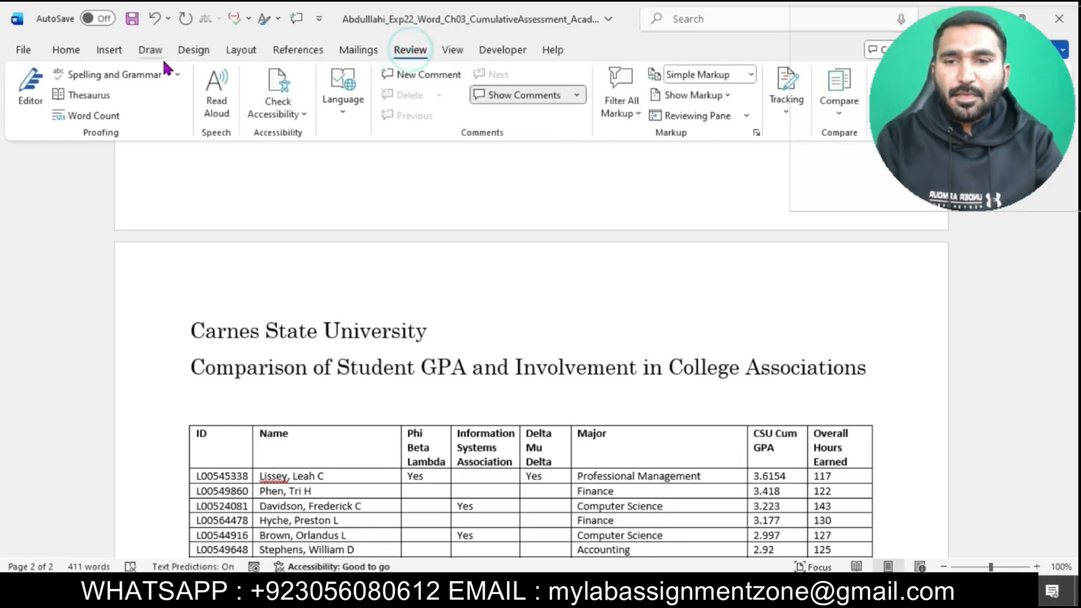
{"action": "left_click", "coordinate": [181, 75]}
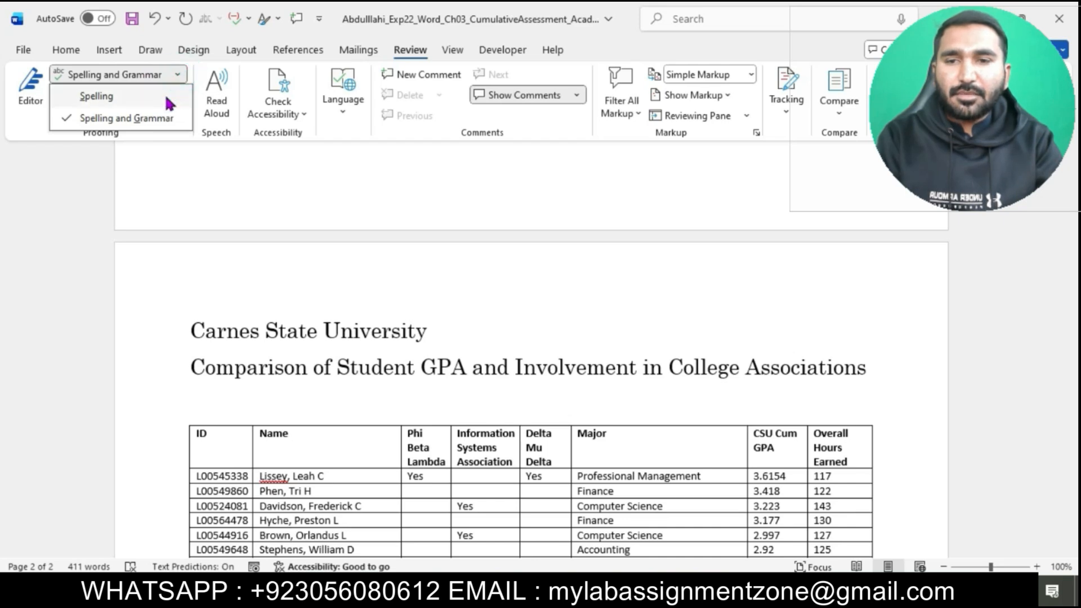
{"action": "left_click", "coordinate": [126, 119]}
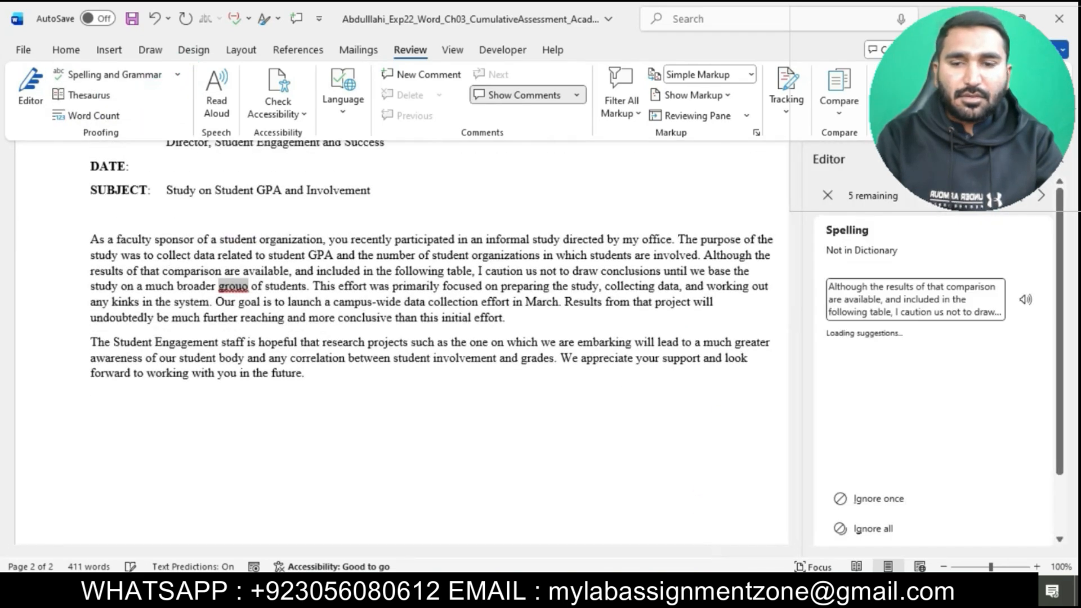
Step: Recheck the proofreading instruction, open the document's spelling corrections, and replace the misspelled "grouo" in the memo's first body paragraph with "group"
{"action": "mouse_move", "coordinate": [612, 591]}
{"action": "left_click", "coordinate": [546, 510]}
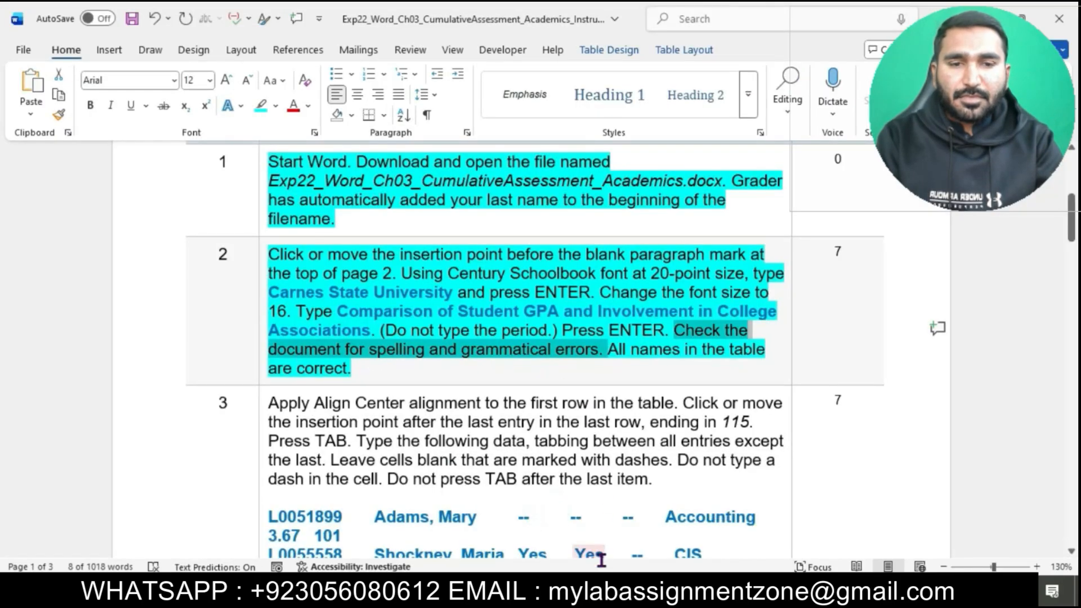
{"action": "mouse_move", "coordinate": [612, 592]}
{"action": "left_click", "coordinate": [668, 540]}
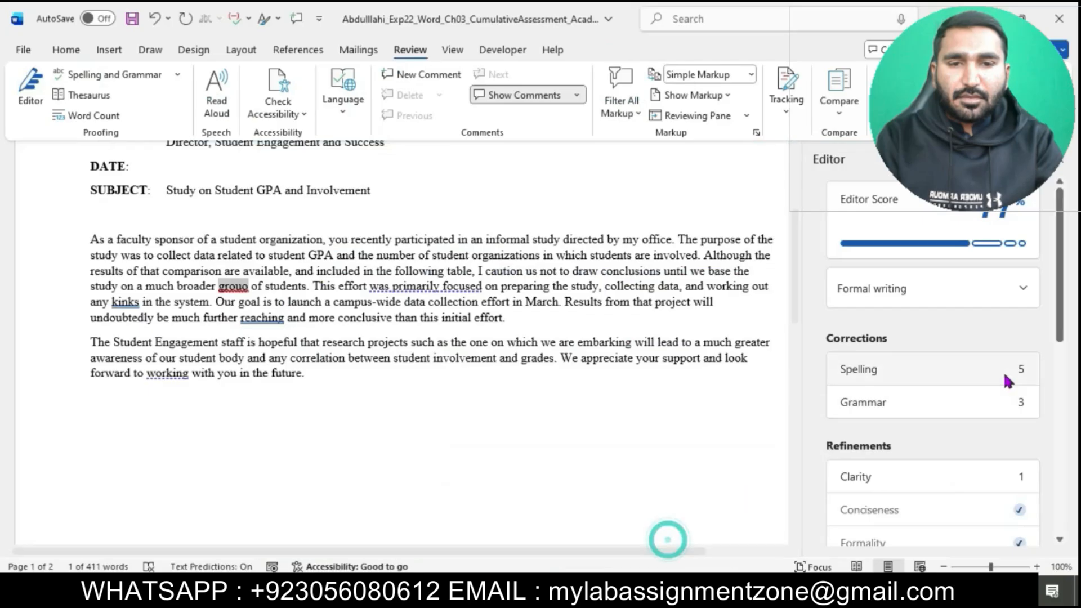
{"action": "left_click", "coordinate": [941, 371]}
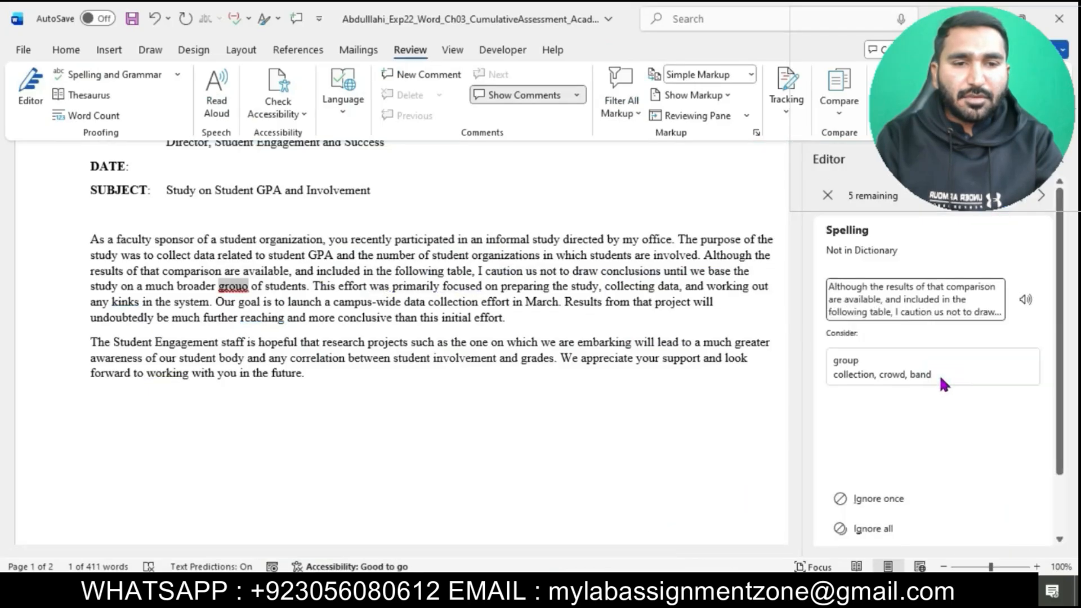
{"action": "left_click", "coordinate": [878, 376]}
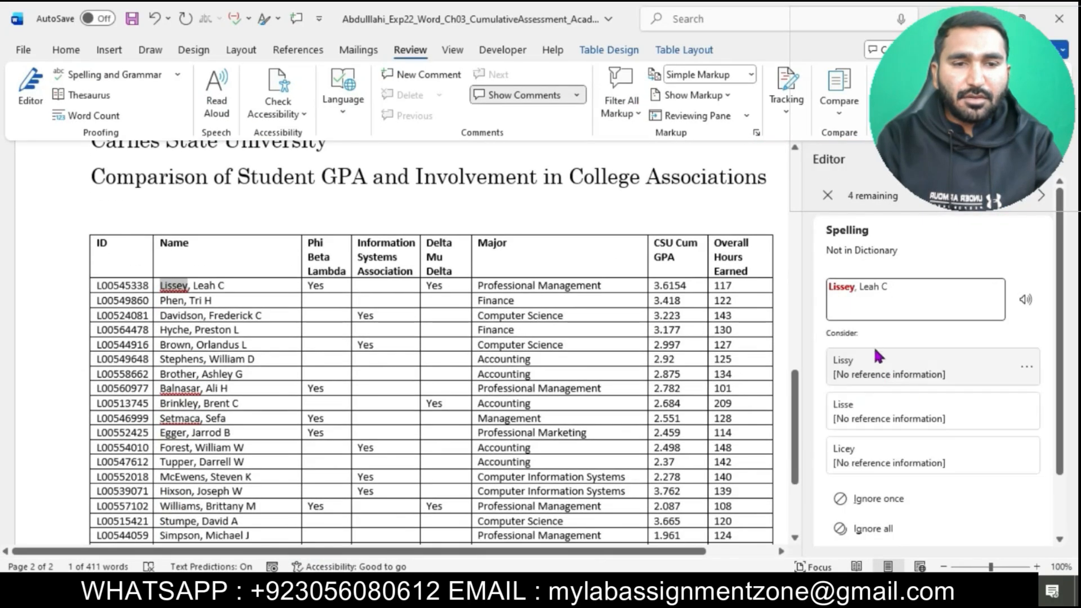
Step: Replace the flagged surnames in the table's Name column with the first suggested spelling for each
{"action": "left_click", "coordinate": [876, 374]}
{"action": "left_click", "coordinate": [875, 376]}
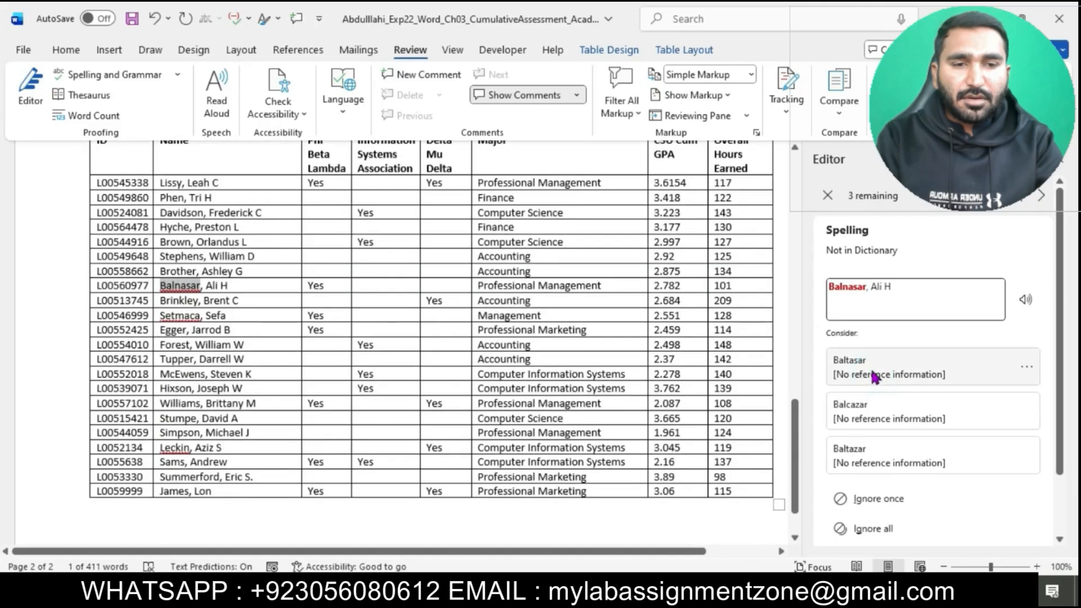
{"action": "left_click", "coordinate": [870, 361]}
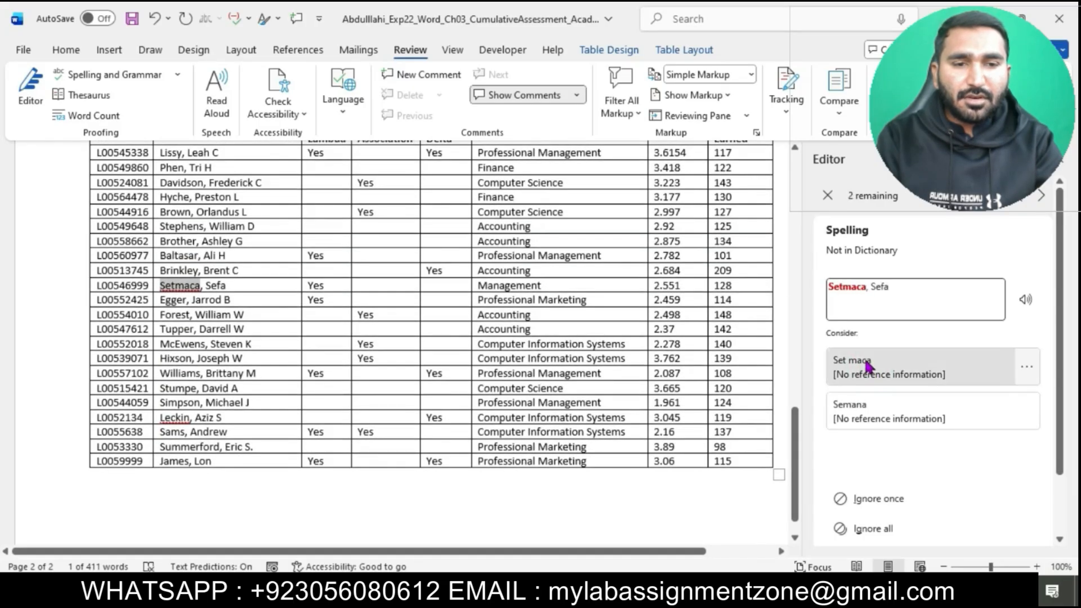
{"action": "left_click", "coordinate": [852, 366]}
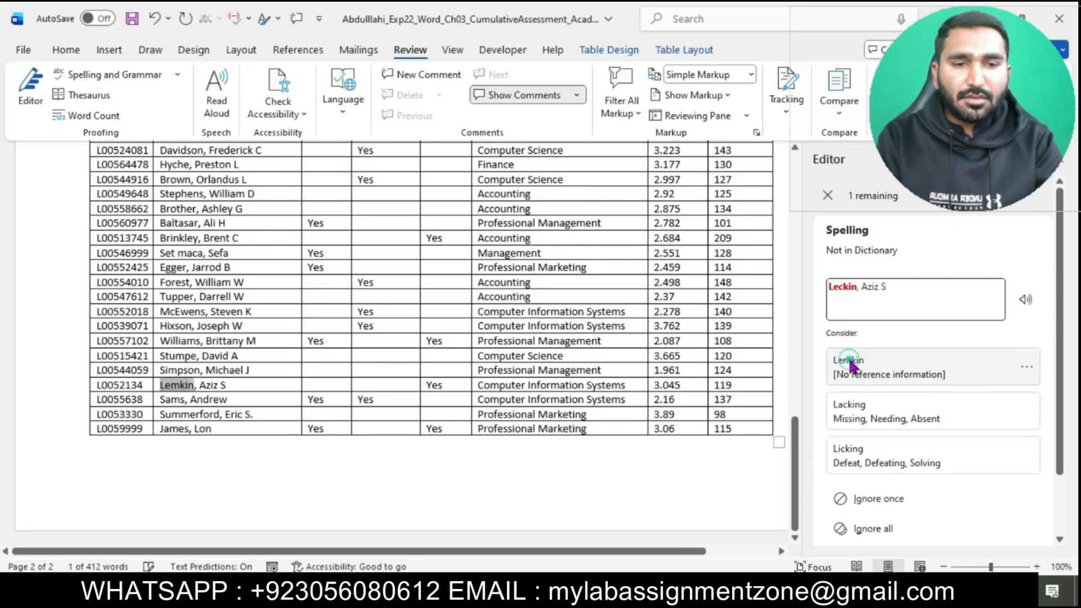
Step: Accept the suggested corrections "kind of kinks" and "achievement" in the memo and "Overall," in the table header, and close the Editor
{"action": "left_click", "coordinate": [905, 404]}
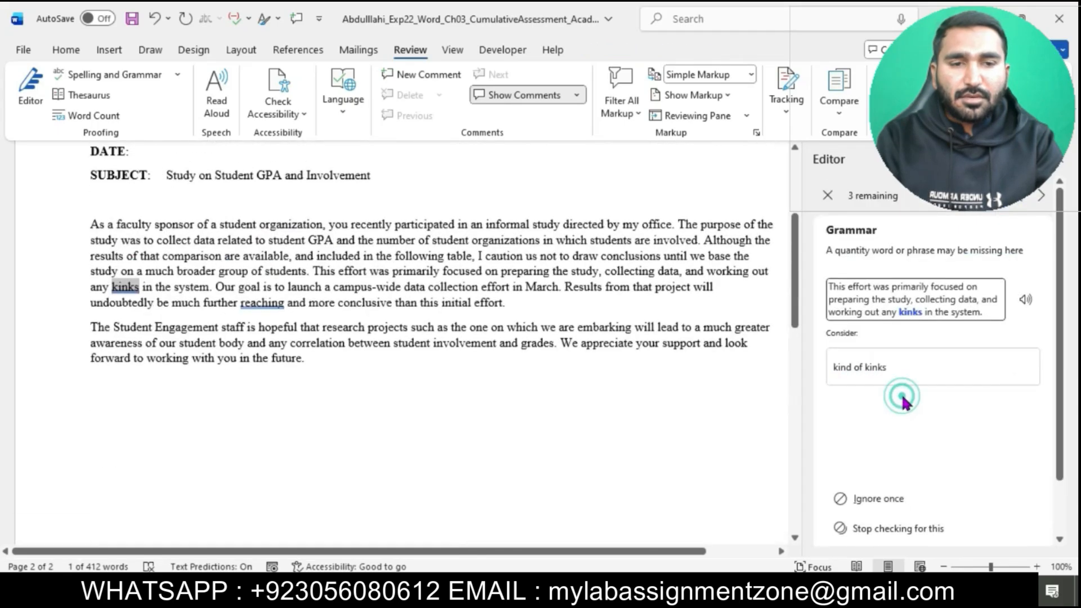
{"action": "left_click", "coordinate": [875, 372]}
{"action": "left_click", "coordinate": [876, 378]}
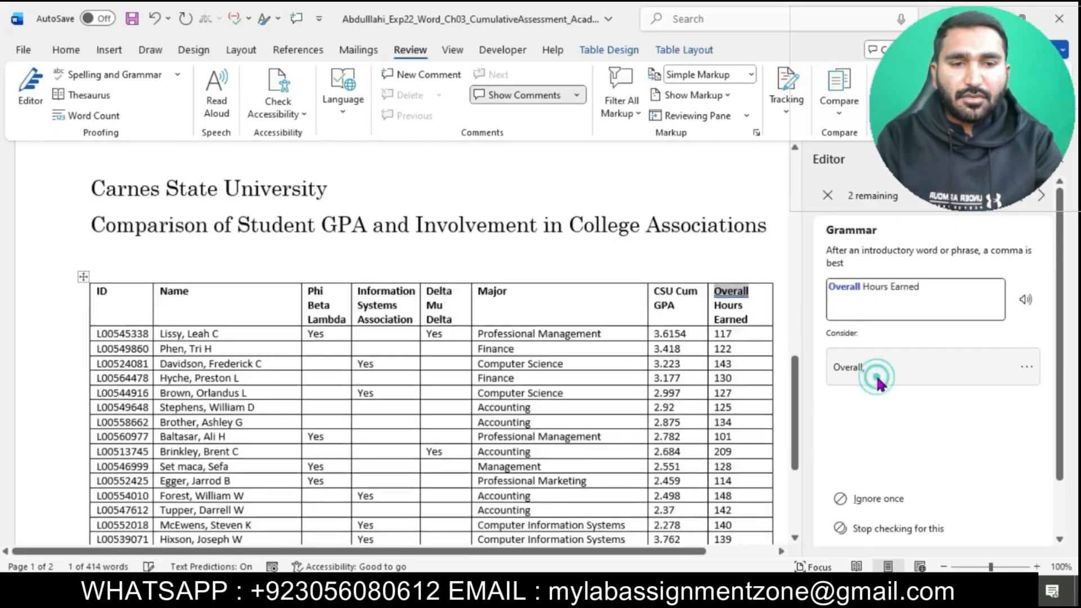
{"action": "left_click", "coordinate": [877, 378]}
{"action": "left_click", "coordinate": [877, 378]}
{"action": "left_click", "coordinate": [877, 377]}
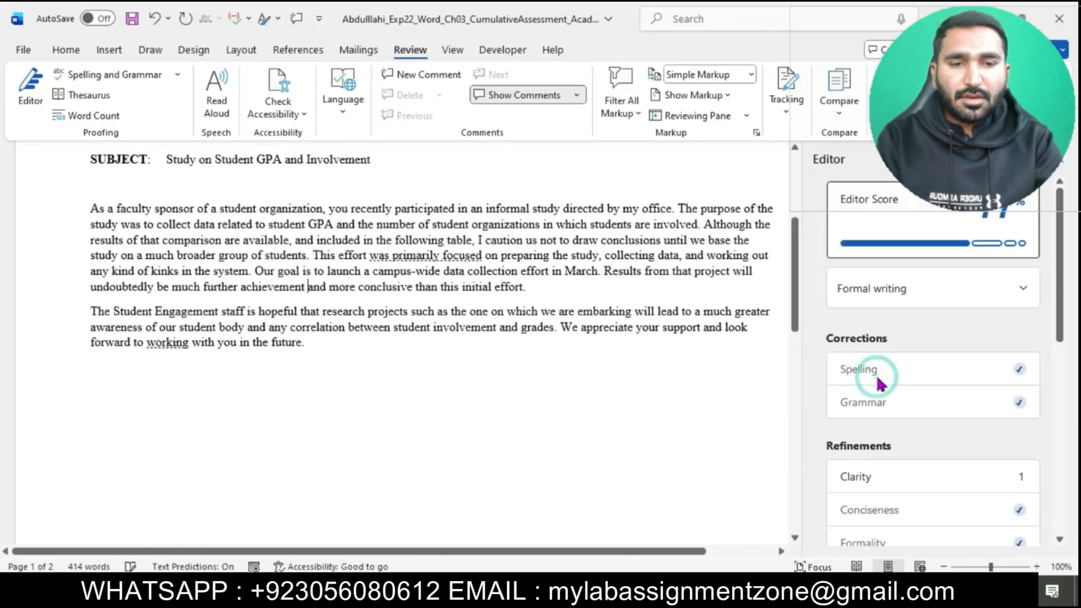
{"action": "scroll", "coordinate": [954, 379], "scroll_direction": "down", "scroll_amount": 5}
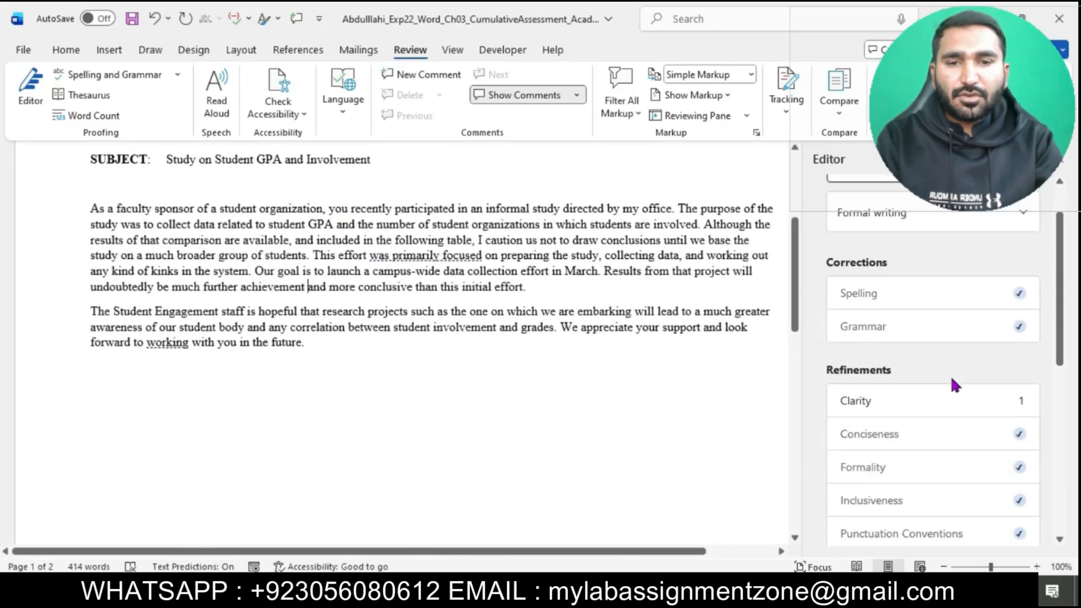
{"action": "left_click", "coordinate": [1064, 166]}
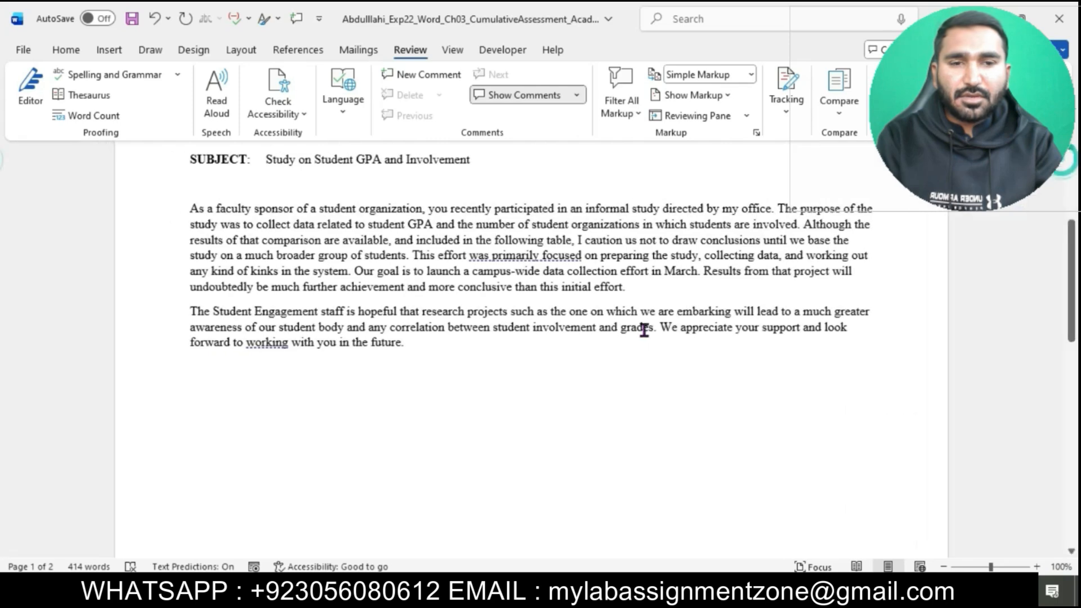
Step: Return to the instructions document and highlight the whole step 3 text in turquoise
{"action": "scroll", "coordinate": [640, 327], "scroll_direction": "up", "scroll_amount": 4}
{"action": "mouse_move", "coordinate": [611, 597]}
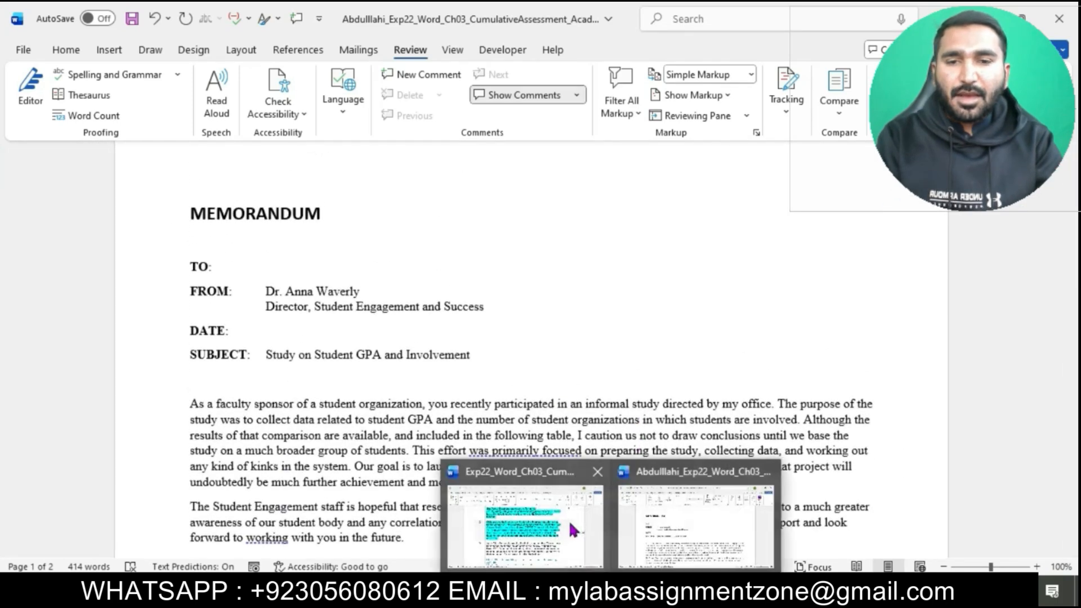
{"action": "left_click", "coordinate": [694, 527]}
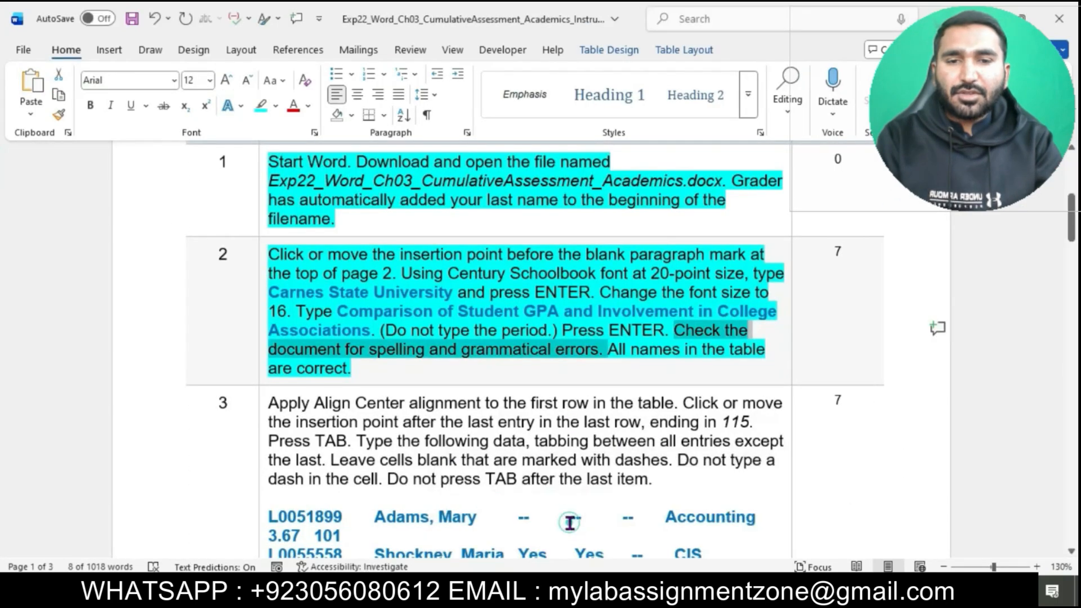
{"action": "left_click", "coordinate": [680, 352]}
{"action": "scroll", "coordinate": [676, 354], "scroll_direction": "down", "scroll_amount": 3}
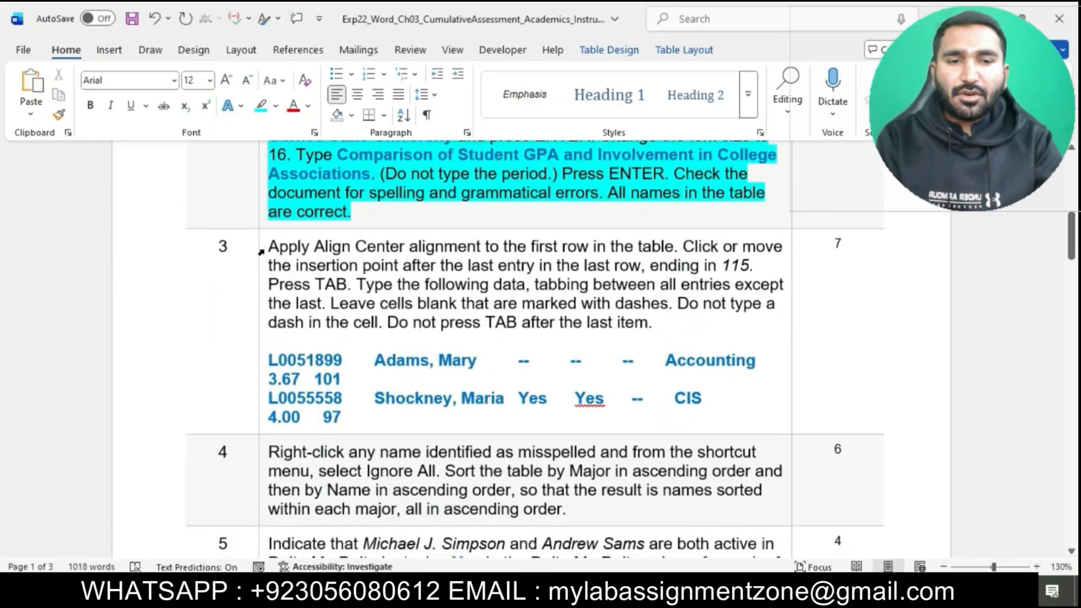
{"action": "left_click", "coordinate": [262, 251]}
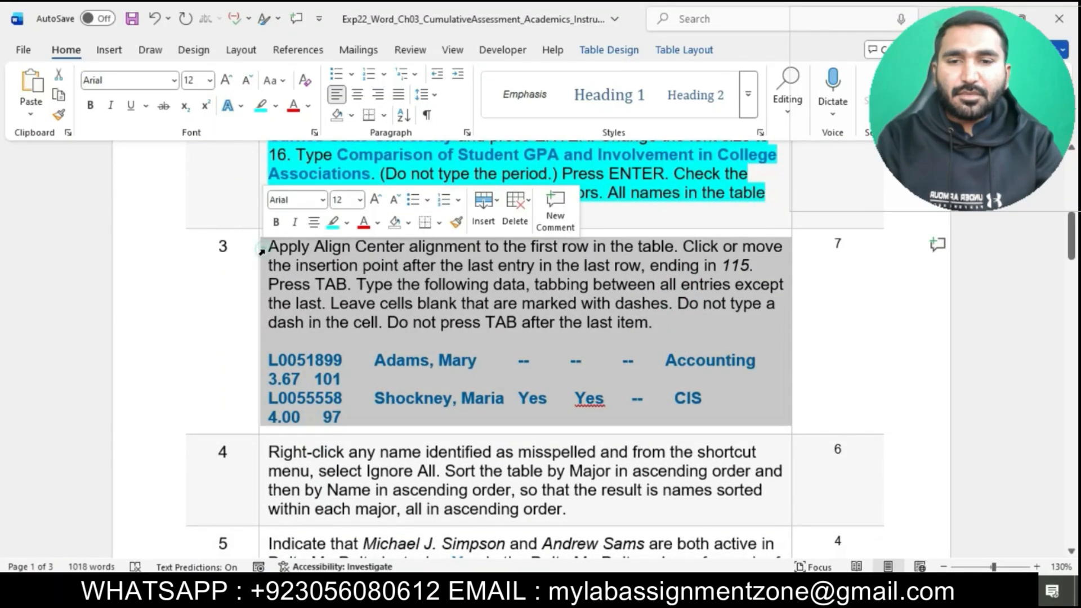
{"action": "left_click", "coordinate": [333, 222]}
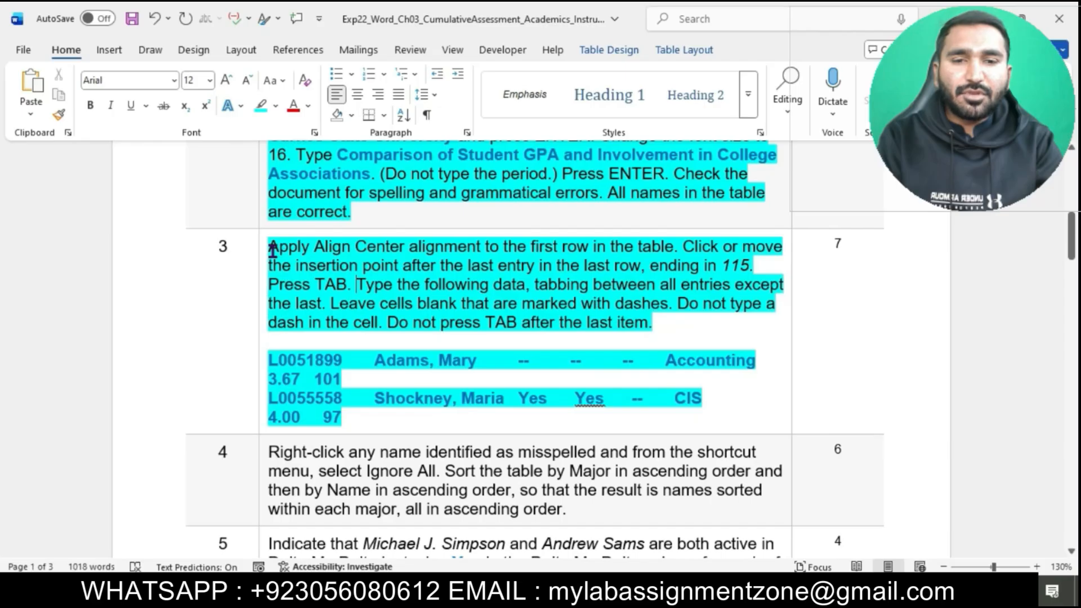
Step: Mark the Align Center sentence in step 3 of the instructions and return to the memorandum document
{"action": "left_click_drag", "start_coordinate": [273, 250], "coordinate": [671, 251]}
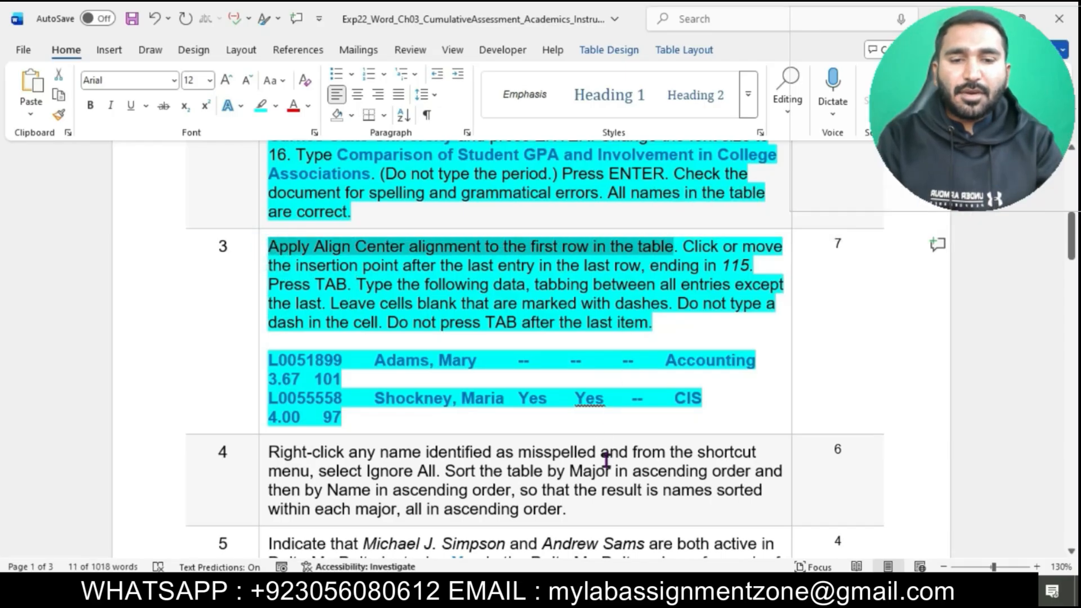
{"action": "mouse_move", "coordinate": [611, 595]}
{"action": "left_click", "coordinate": [670, 556]}
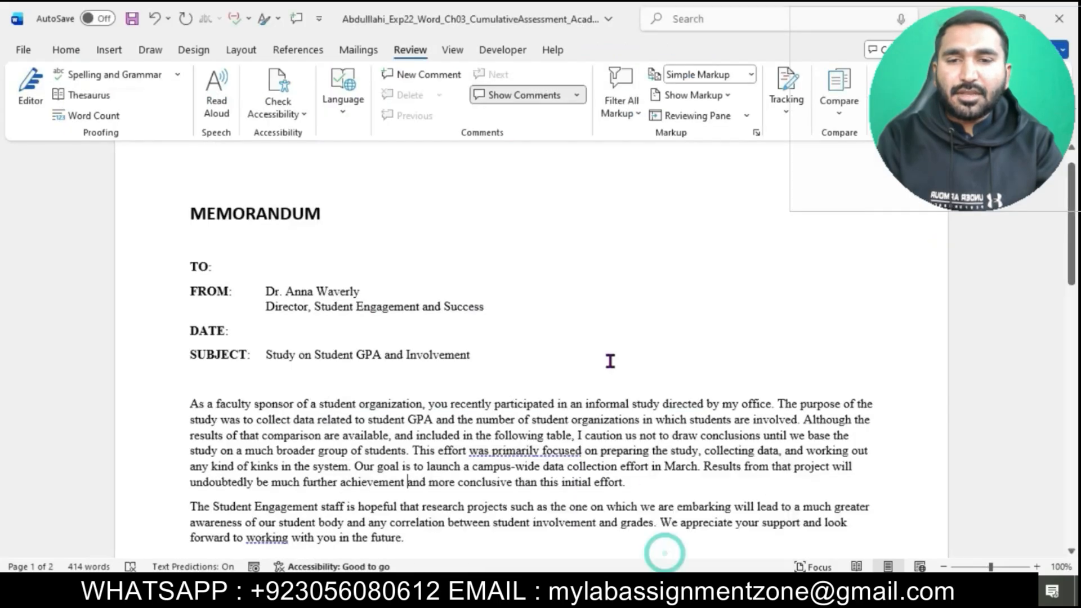
Step: Center the text in the first row of the student table on page 2, rechecking the step 3 instruction
{"action": "scroll", "coordinate": [610, 361], "scroll_direction": "down", "scroll_amount": 6}
{"action": "scroll", "coordinate": [610, 361], "scroll_direction": "down", "scroll_amount": 6}
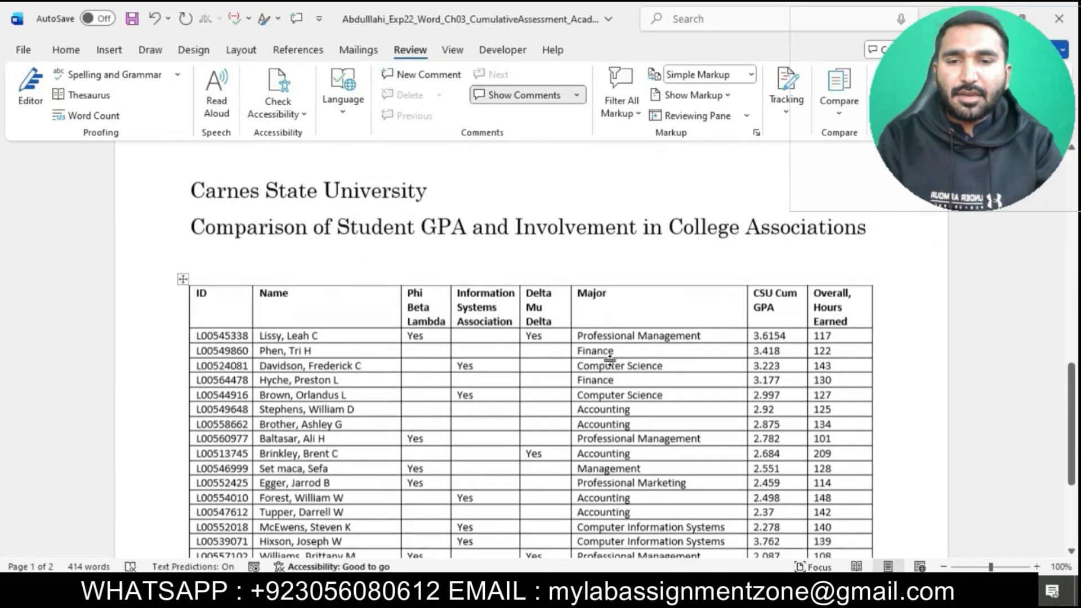
{"action": "left_click_drag", "start_coordinate": [210, 301], "coordinate": [842, 321]}
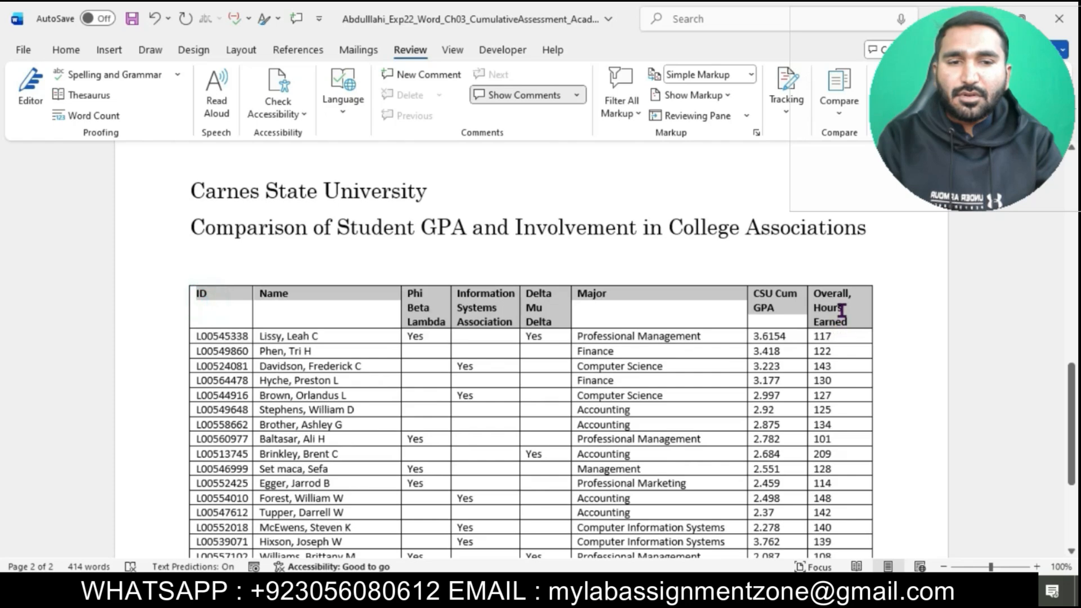
{"action": "mouse_move", "coordinate": [612, 596]}
{"action": "left_click", "coordinate": [527, 541]}
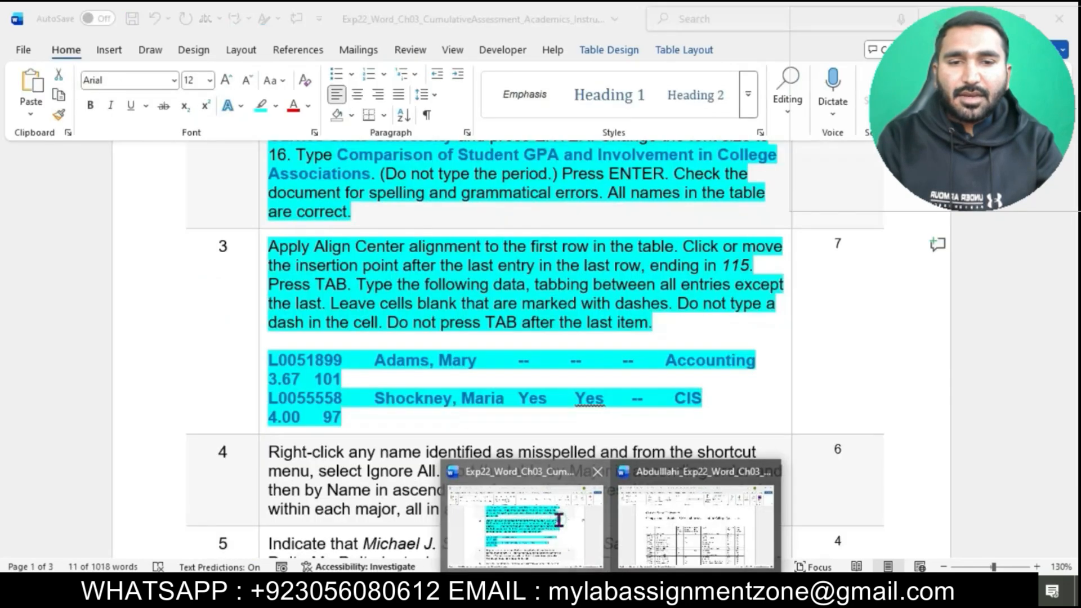
{"action": "mouse_move", "coordinate": [612, 596]}
{"action": "left_click", "coordinate": [660, 530]}
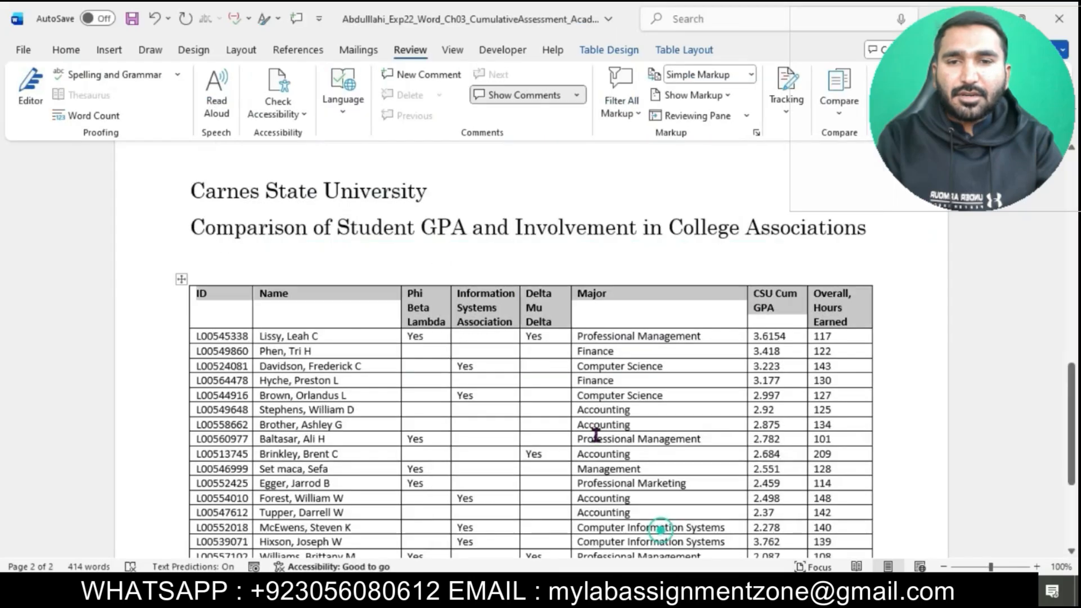
{"action": "left_click", "coordinate": [66, 52]}
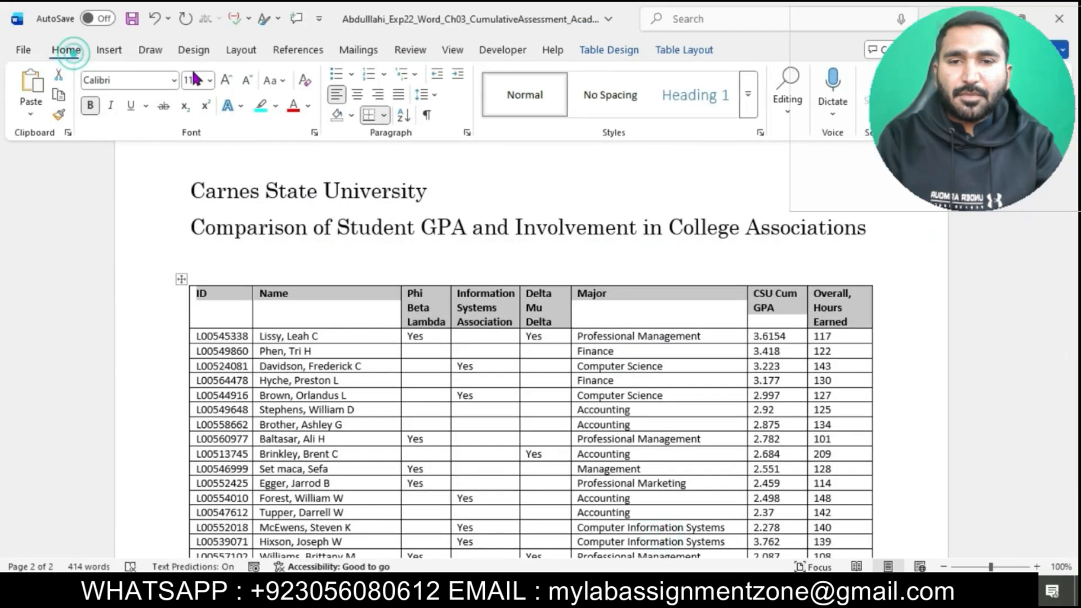
{"action": "left_click", "coordinate": [358, 95]}
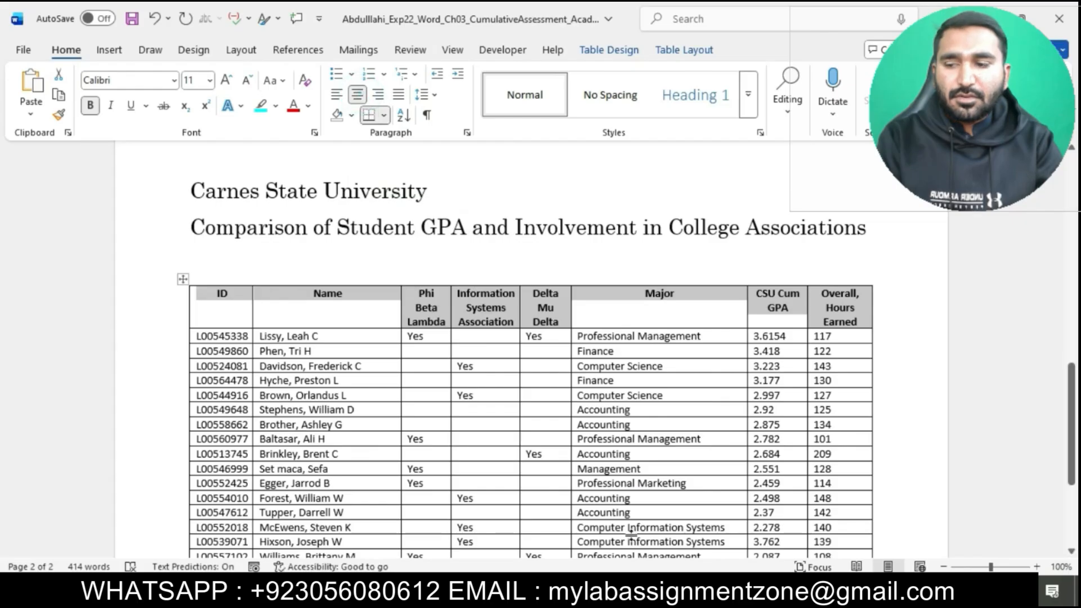
Step: Mark the insertion point sentence in step 3 and place the cursor after 115 in the table's last row
{"action": "mouse_move", "coordinate": [612, 596]}
{"action": "left_click", "coordinate": [543, 491]}
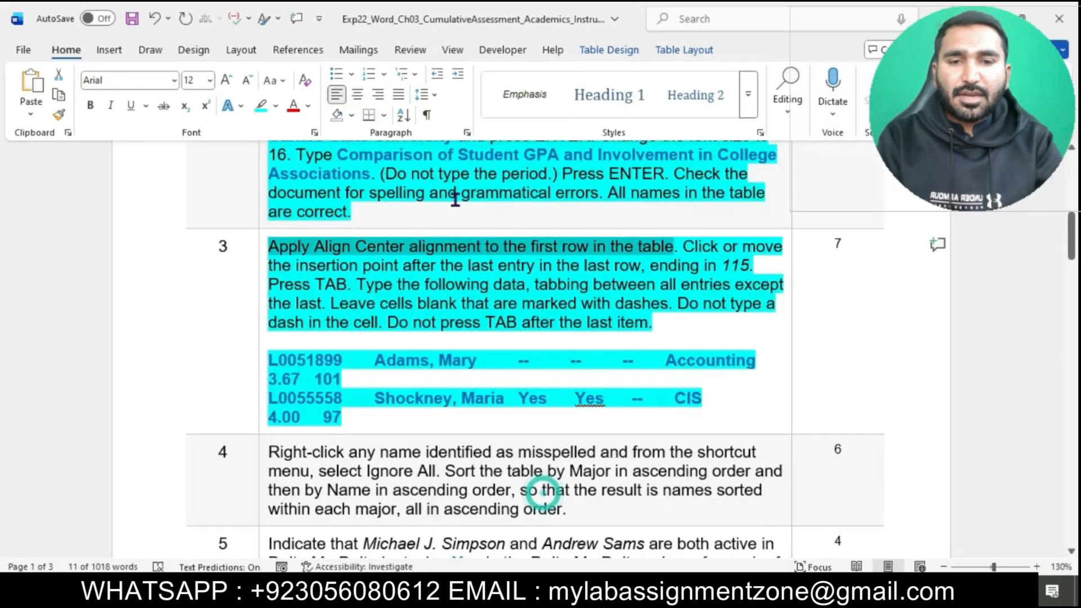
{"action": "left_click", "coordinate": [685, 248]}
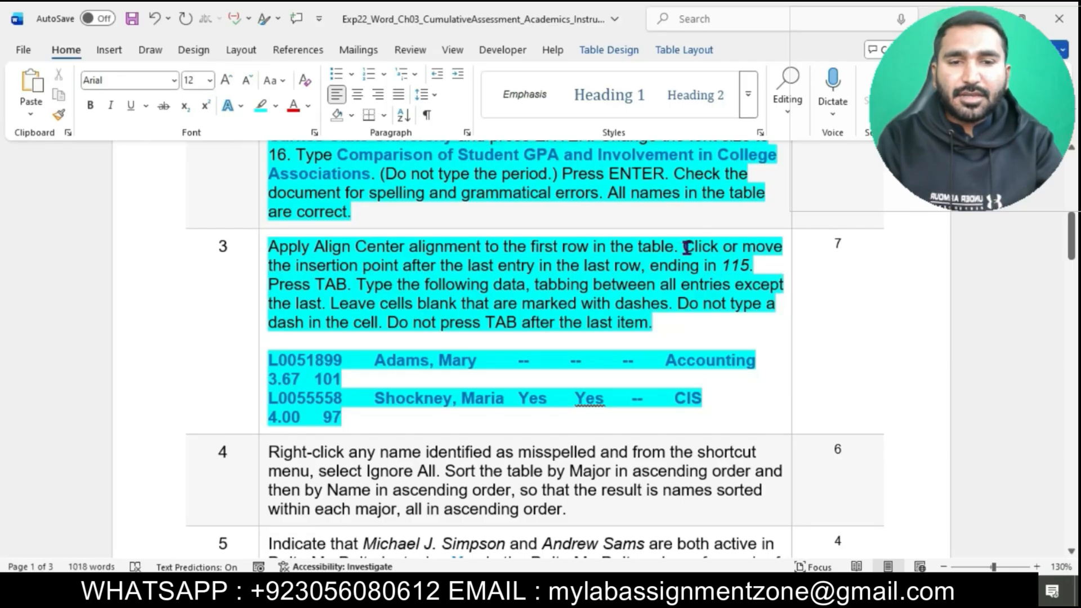
{"action": "left_click_drag", "start_coordinate": [683, 248], "coordinate": [753, 266]}
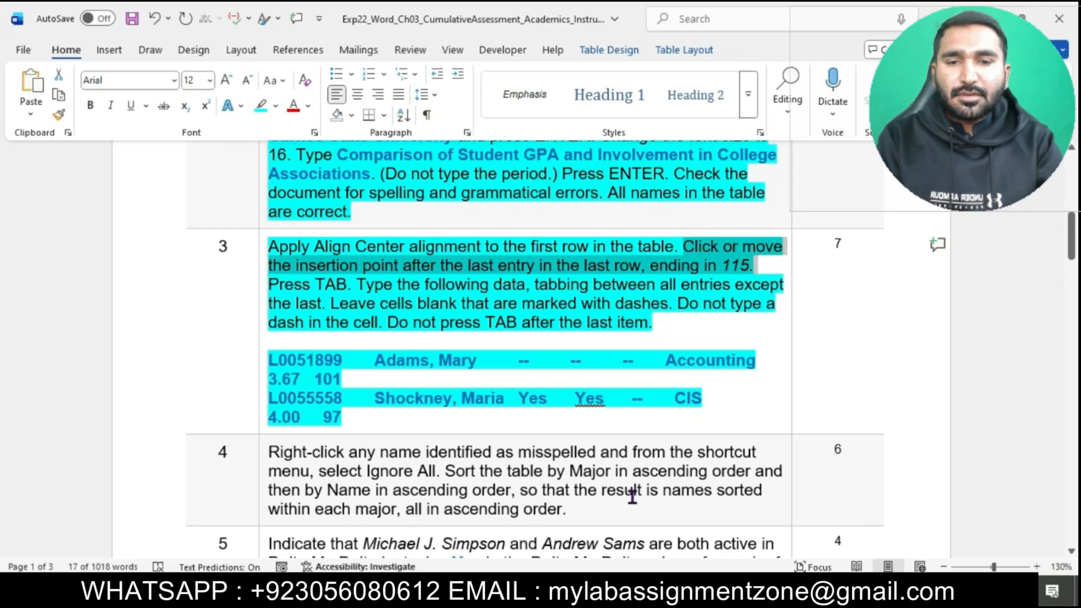
{"action": "left_click", "coordinate": [683, 527]}
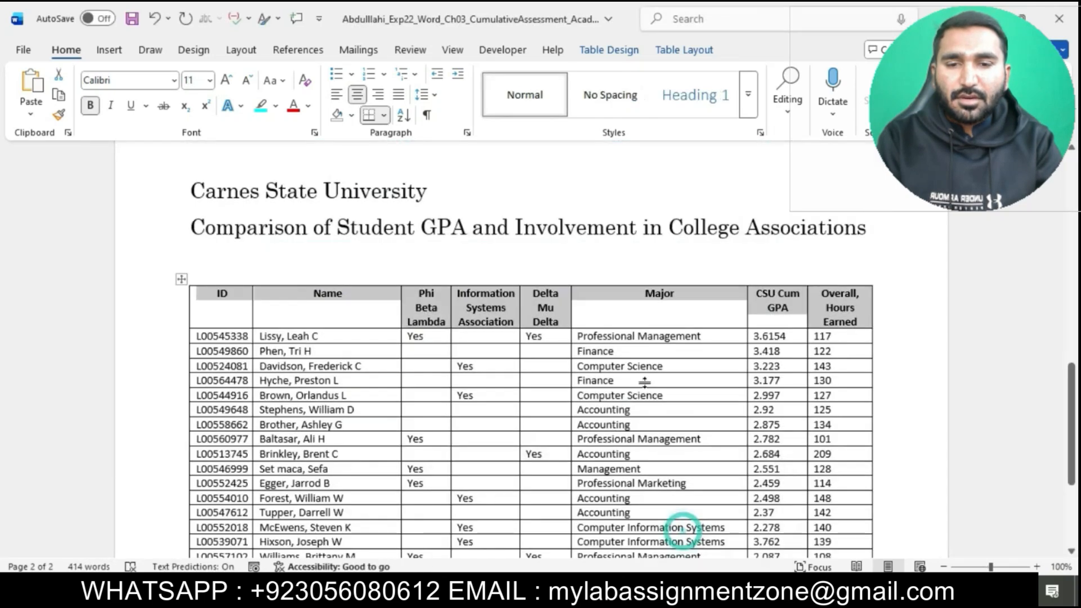
{"action": "scroll", "coordinate": [644, 381], "scroll_direction": "down", "scroll_amount": 5}
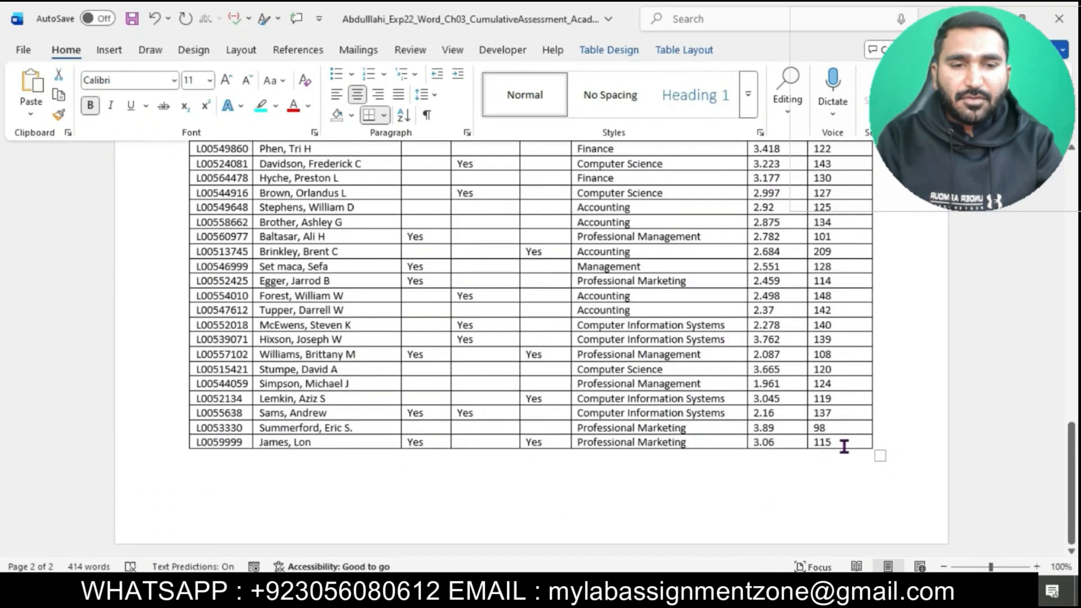
{"action": "left_click", "coordinate": [838, 438]}
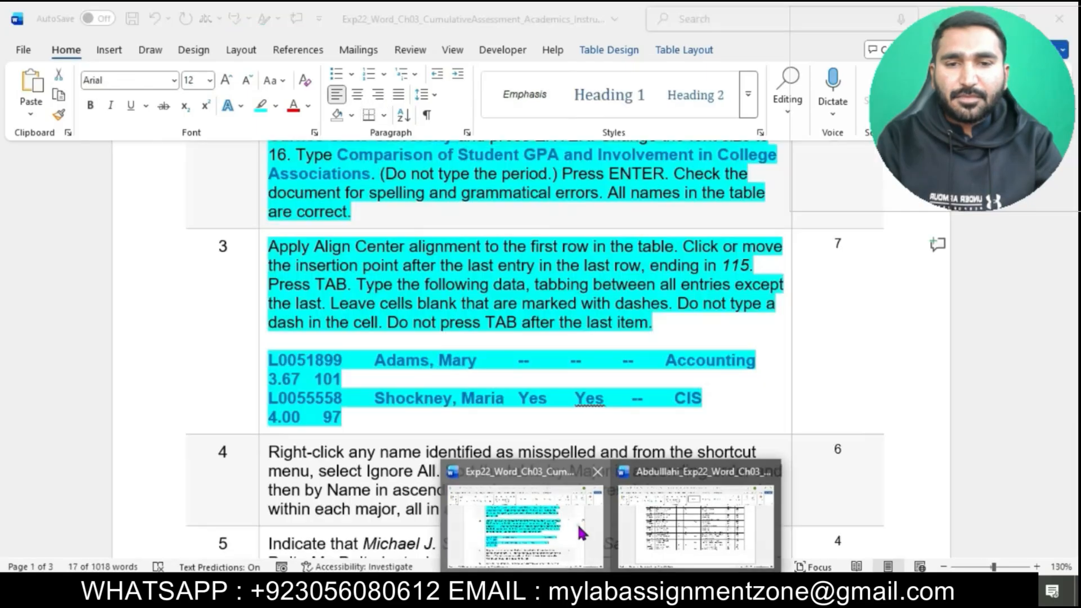
Step: Mark the "Press TAB" instruction in step 3 and add a new blank row at the end of the memo's table
{"action": "left_click", "coordinate": [582, 533]}
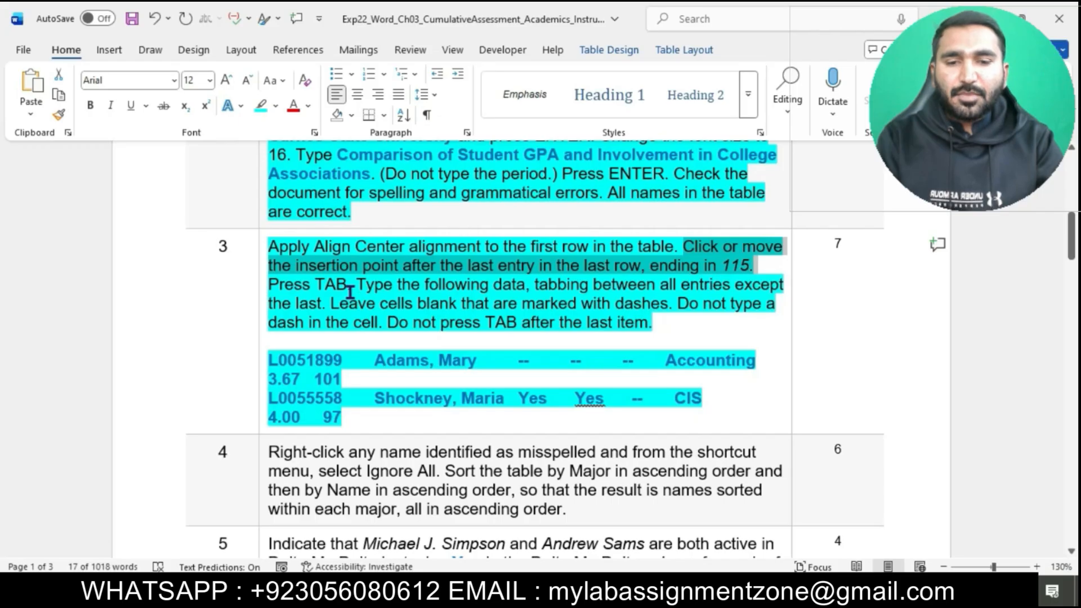
{"action": "left_click_drag", "start_coordinate": [348, 284], "coordinate": [270, 284]}
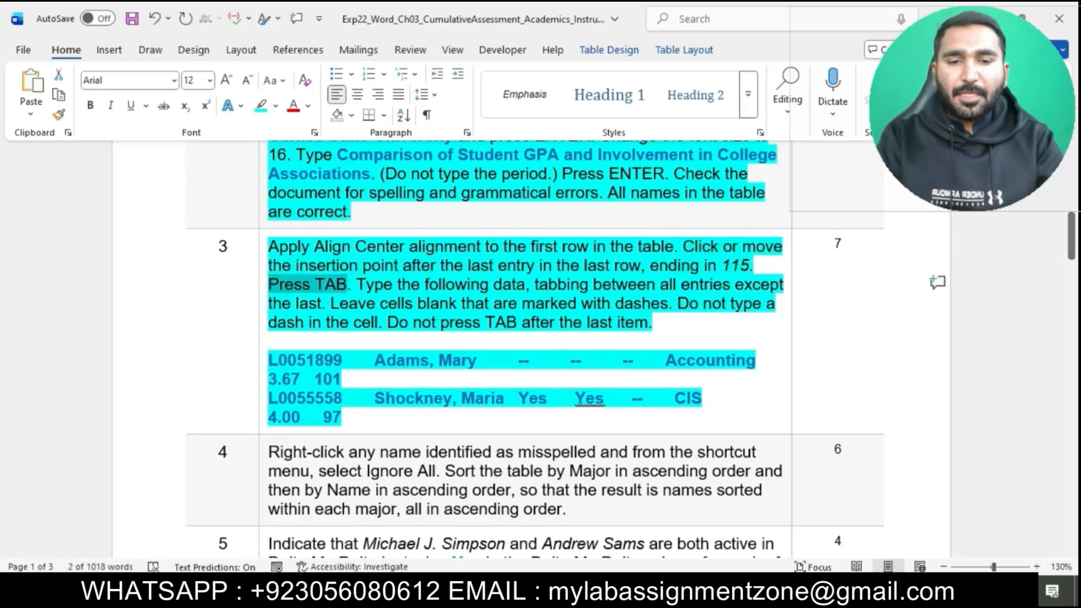
{"action": "mouse_move", "coordinate": [612, 594]}
{"action": "left_click", "coordinate": [666, 529]}
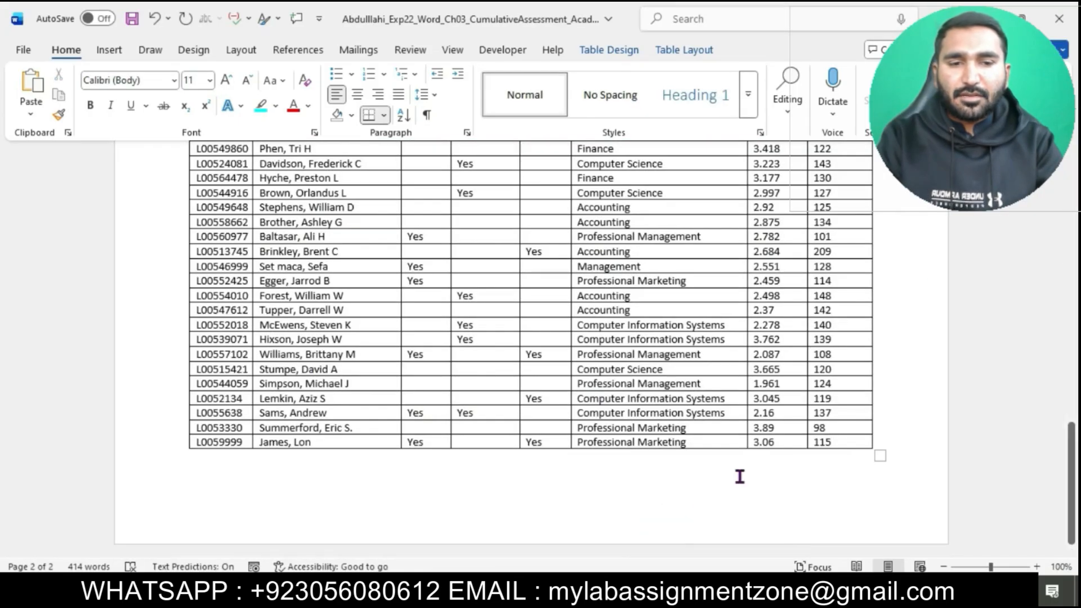
{"action": "key", "text": "Tab"}
Step: Return to the instructions document and mark "Type the following data" in step 3
{"action": "mouse_move", "coordinate": [612, 594]}
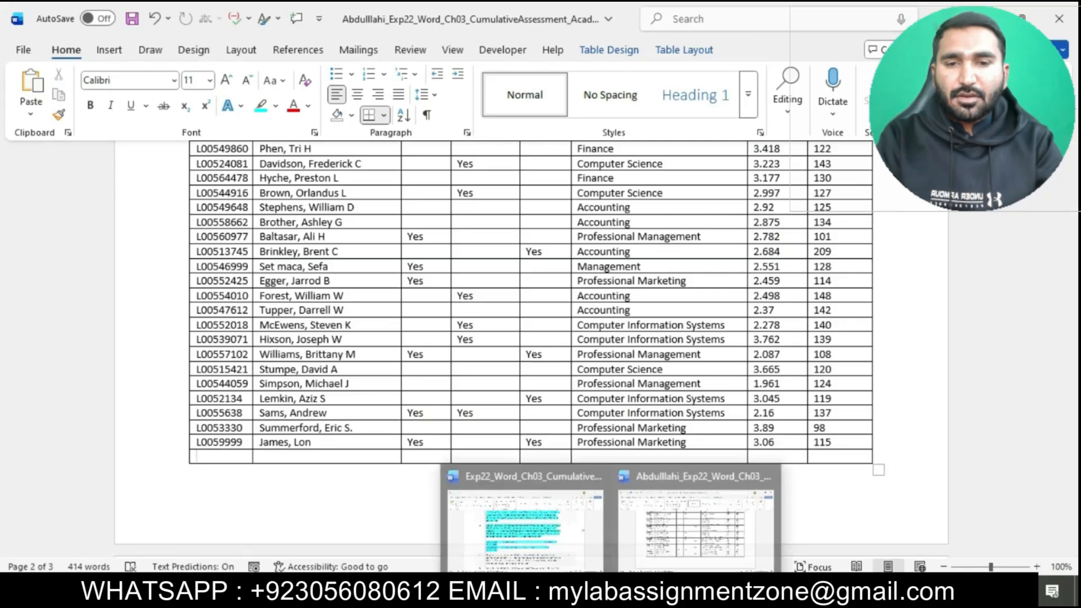
{"action": "left_click", "coordinate": [556, 524]}
{"action": "left_click_drag", "start_coordinate": [360, 285], "coordinate": [523, 287]}
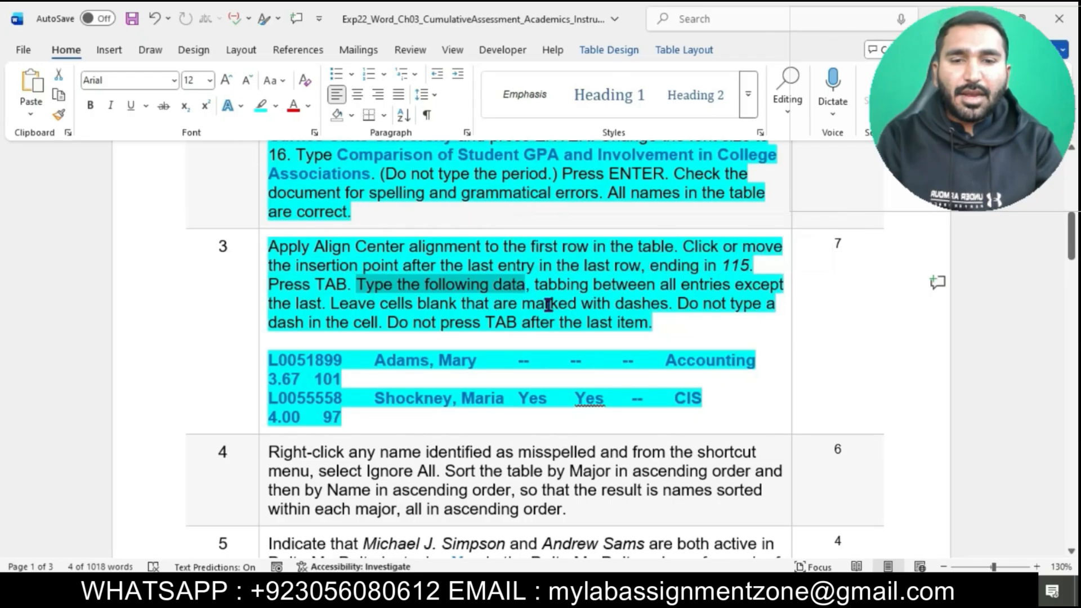
Step: Copy the first listed student's ID from step 3 into the new row's ID cell as text only, and move to its Name cell
{"action": "left_click", "coordinate": [264, 360]}
{"action": "left_click", "coordinate": [280, 357]}
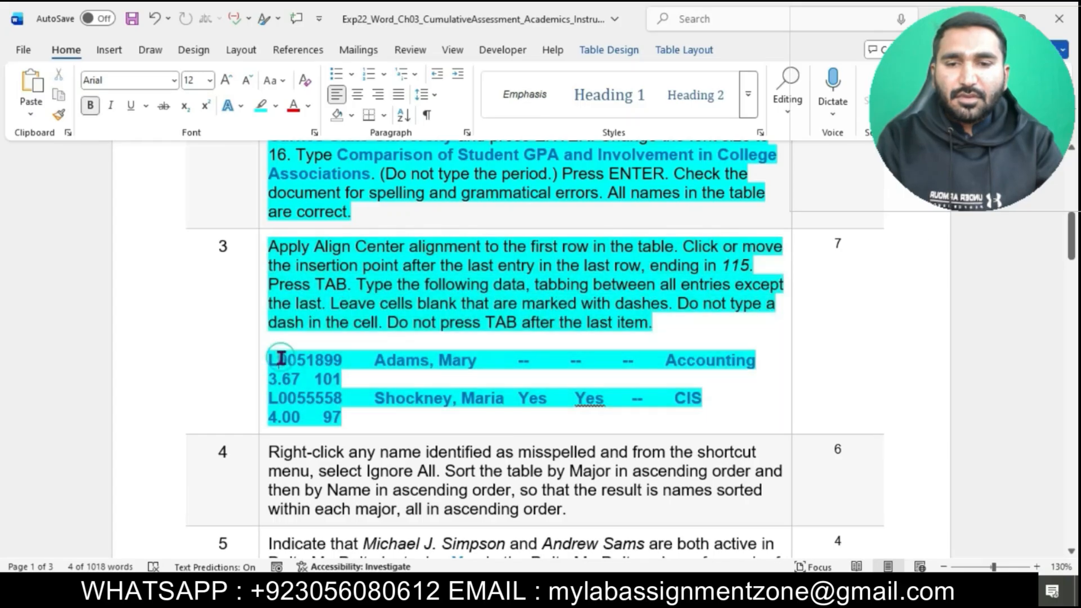
{"action": "left_click_drag", "start_coordinate": [273, 361], "coordinate": [345, 361]}
{"action": "key", "text": "ctrl+c"}
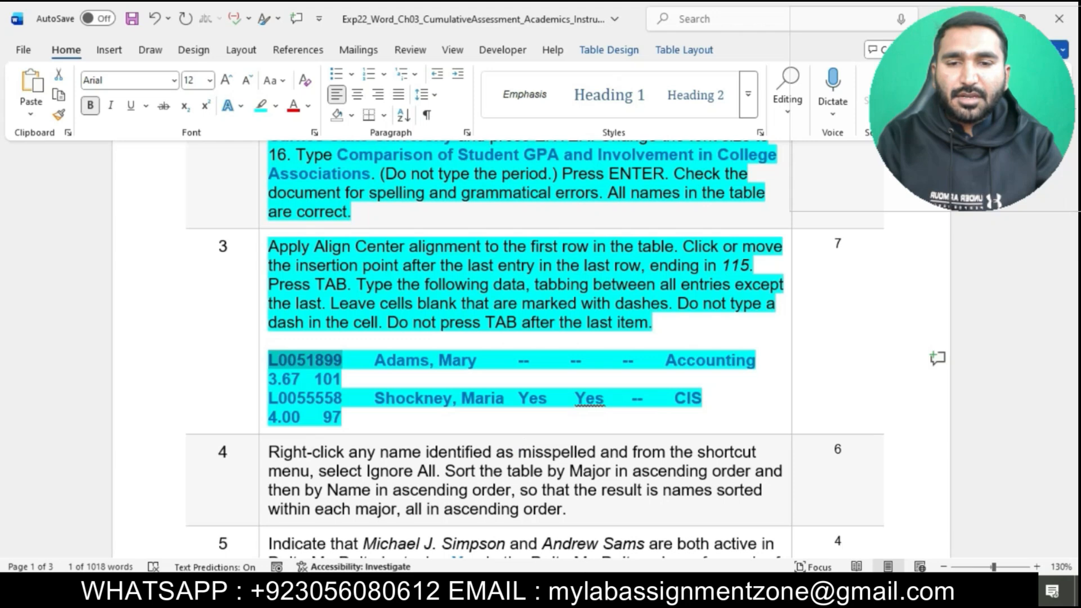
{"action": "mouse_move", "coordinate": [607, 590]}
{"action": "left_click", "coordinate": [654, 547]}
{"action": "key", "text": "ctrl+v"}
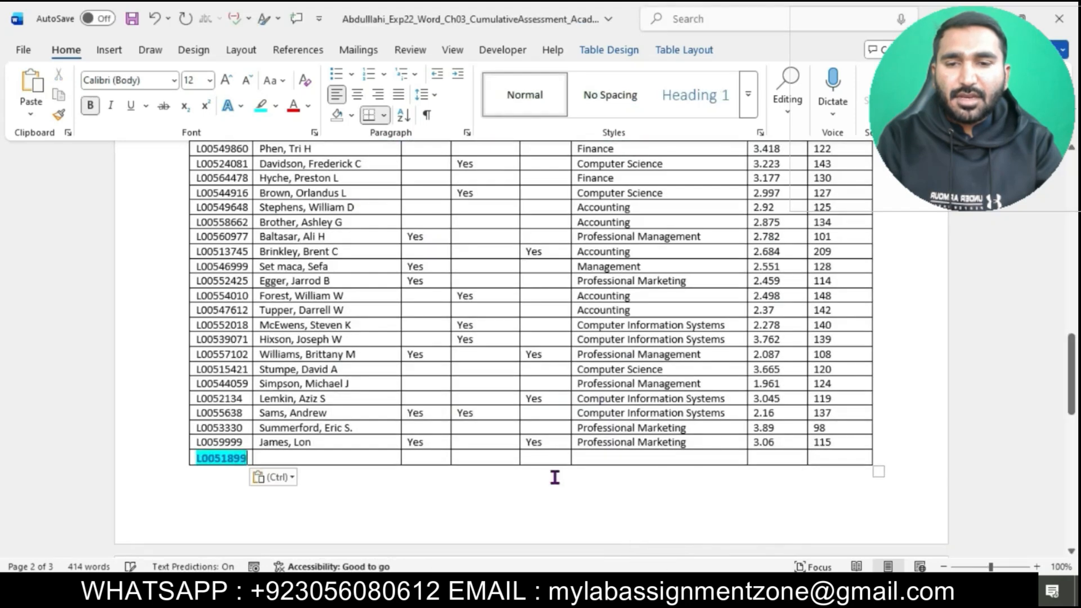
{"action": "left_click", "coordinate": [281, 477]}
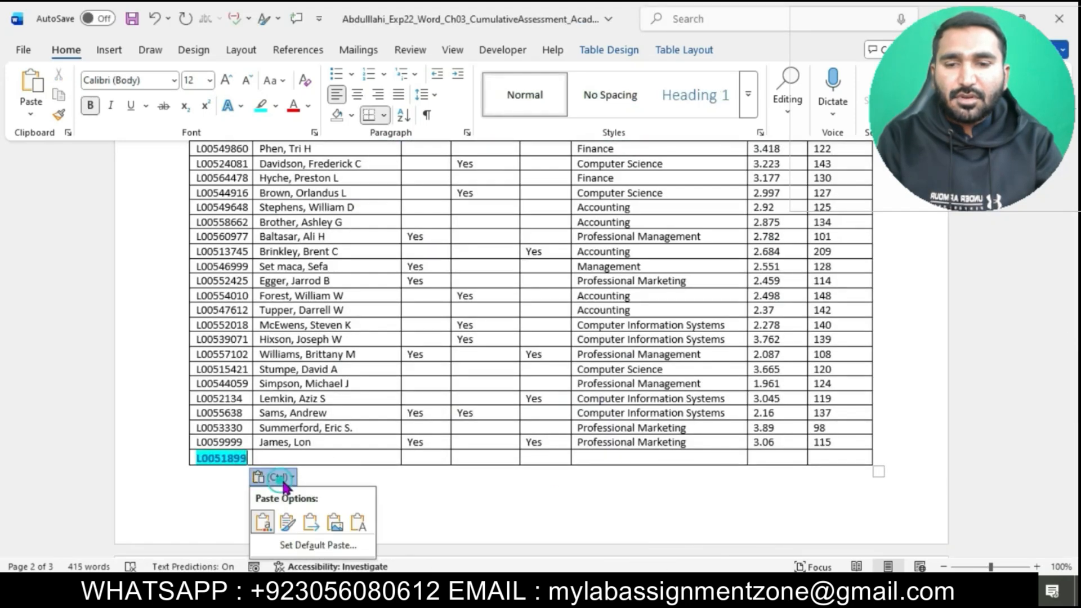
{"action": "left_click", "coordinate": [364, 526]}
{"action": "left_click", "coordinate": [322, 457]}
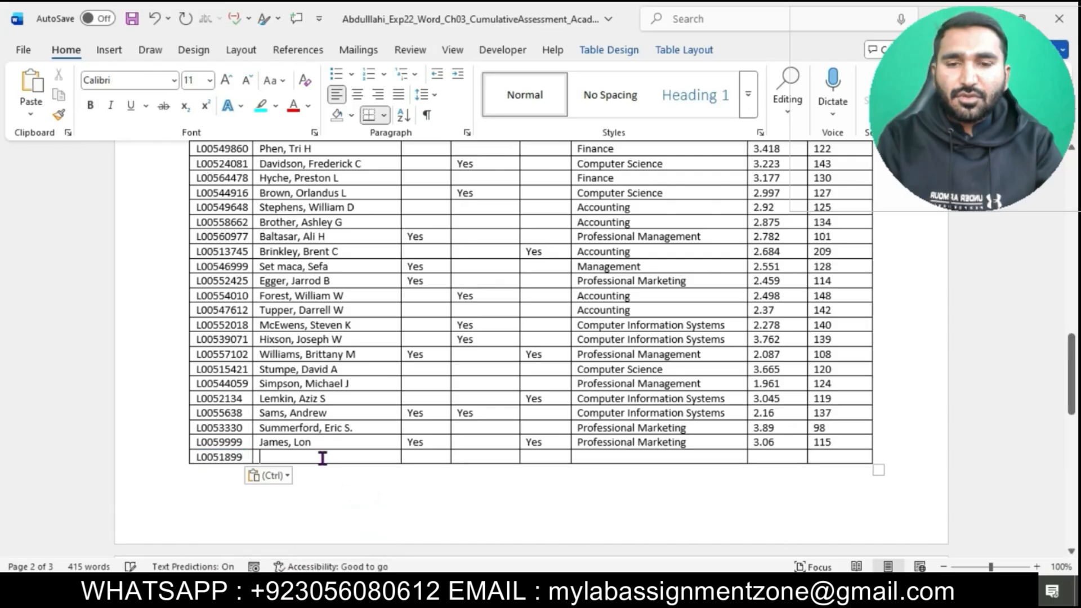
{"action": "mouse_move", "coordinate": [607, 590]}
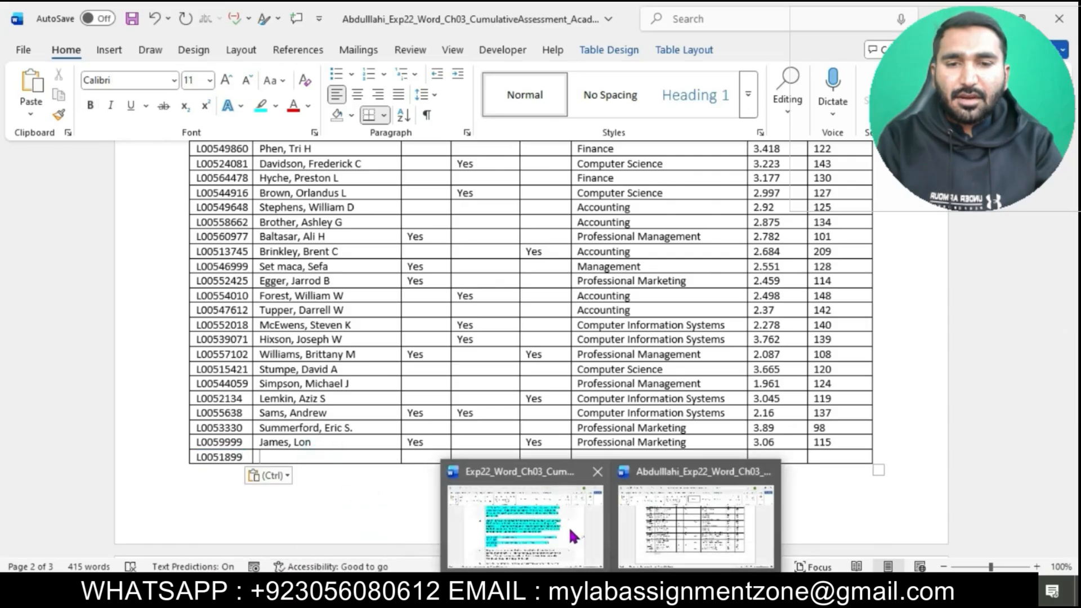
Step: Copy the first listed student's name from step 3 into the Name cell as text only, and skip the three association cells to Major
{"action": "left_click", "coordinate": [569, 527]}
{"action": "left_click_drag", "start_coordinate": [374, 360], "coordinate": [478, 362]}
{"action": "key", "text": "ctrl+c"}
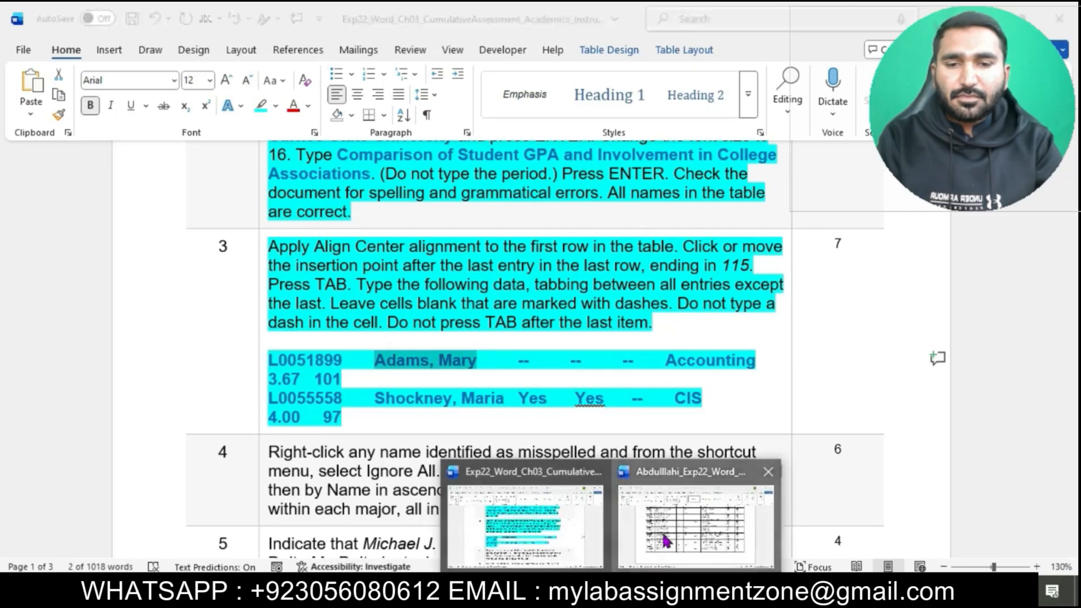
{"action": "left_click", "coordinate": [663, 532]}
{"action": "key", "text": "ctrl+v"}
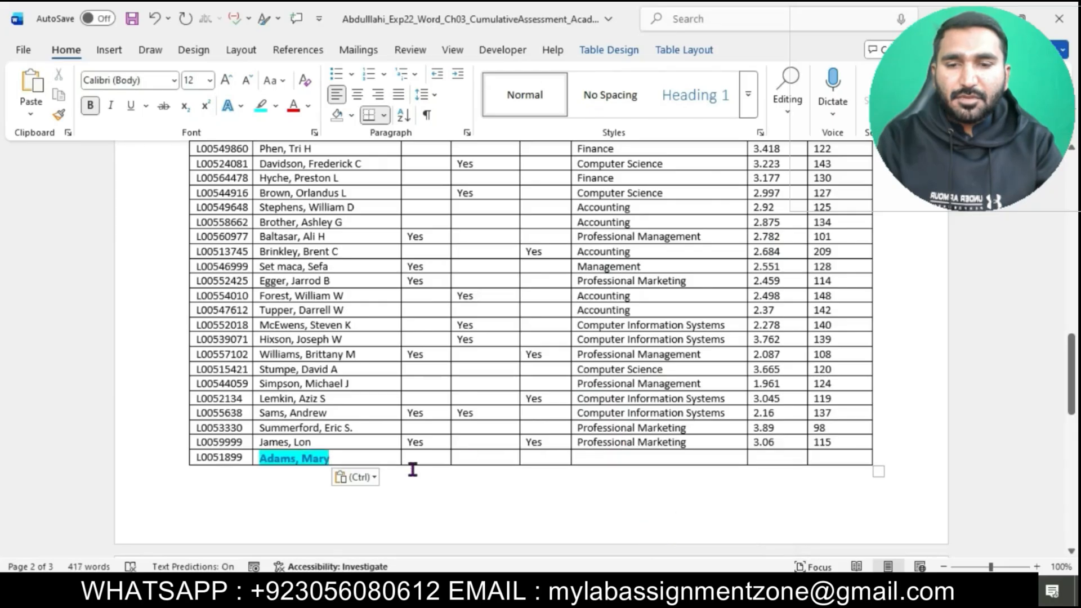
{"action": "left_click", "coordinate": [355, 477]}
{"action": "left_click", "coordinate": [449, 525]}
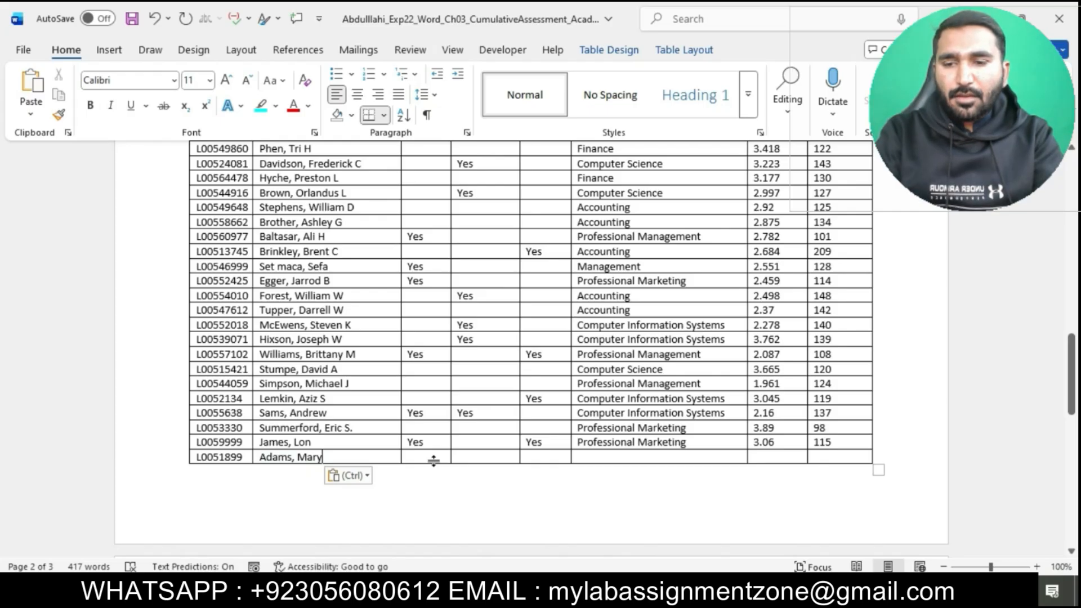
{"action": "key", "text": "Tab"}
{"action": "key", "text": "Tab"}
{"action": "key", "text": "Tab"}
{"action": "key", "text": "Tab"}
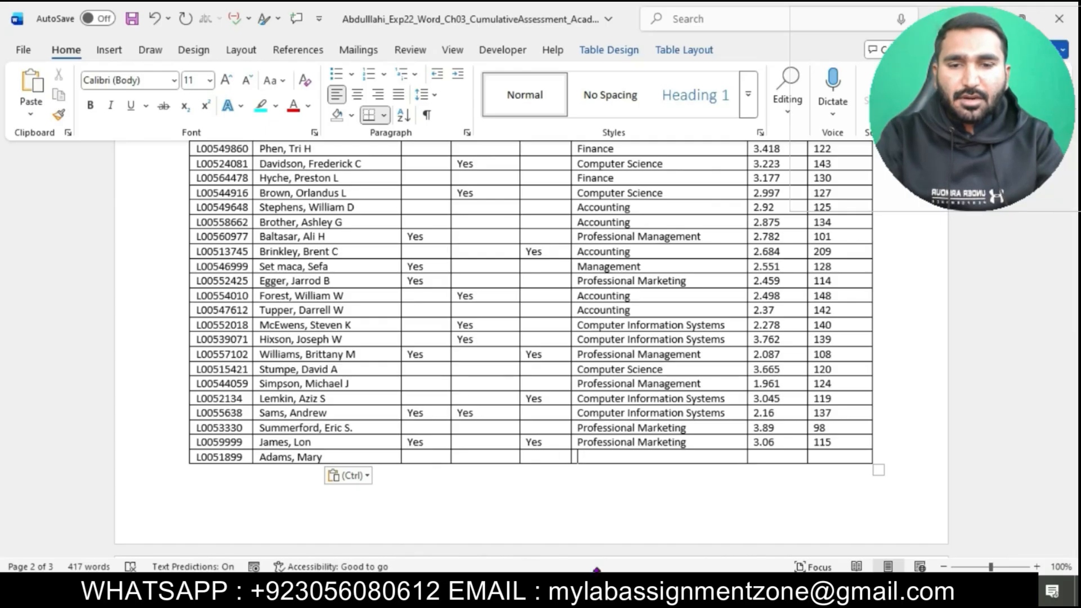
Step: Copy "Accounting" from step 3 into the new row's Major cell as text only, and move to its GPA cell
{"action": "left_click", "coordinate": [577, 546]}
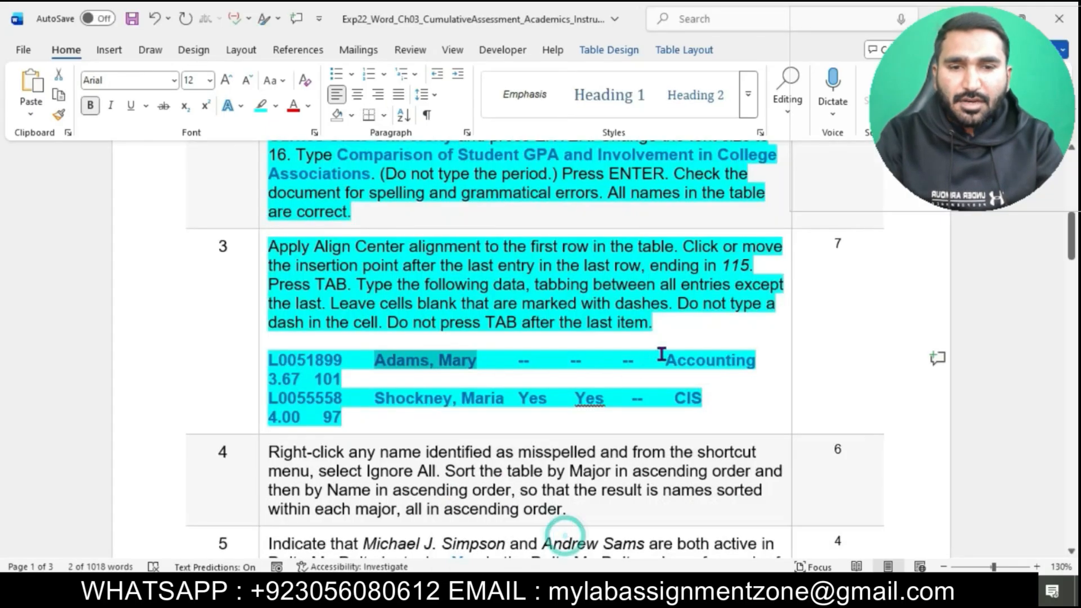
{"action": "left_click_drag", "start_coordinate": [672, 364], "coordinate": [754, 362]}
{"action": "left_click_drag", "start_coordinate": [671, 362], "coordinate": [752, 362]}
{"action": "key", "text": "ctrl+c"}
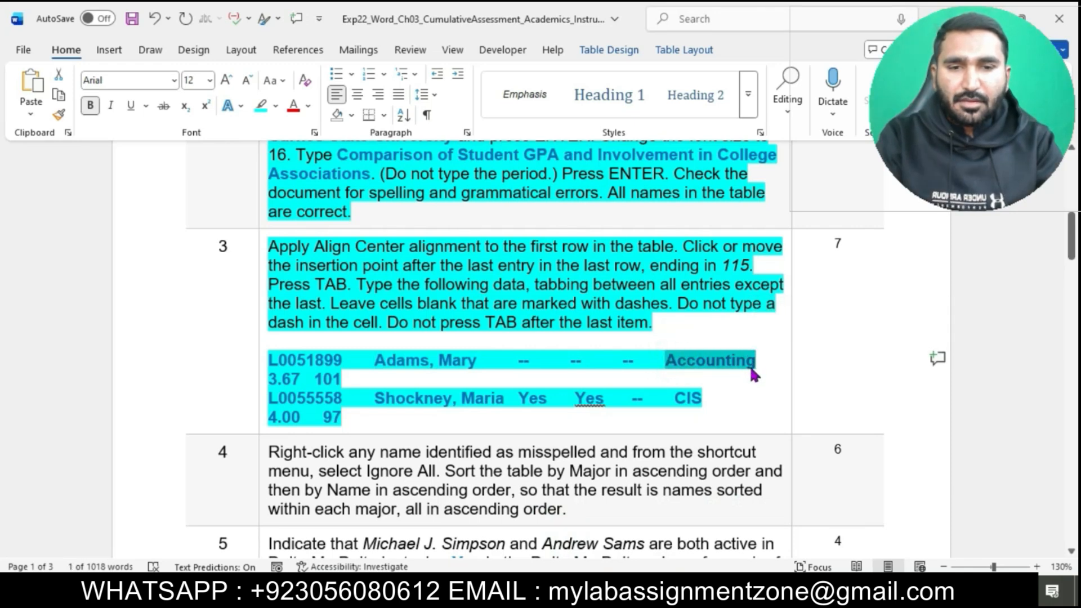
{"action": "left_click", "coordinate": [694, 539]}
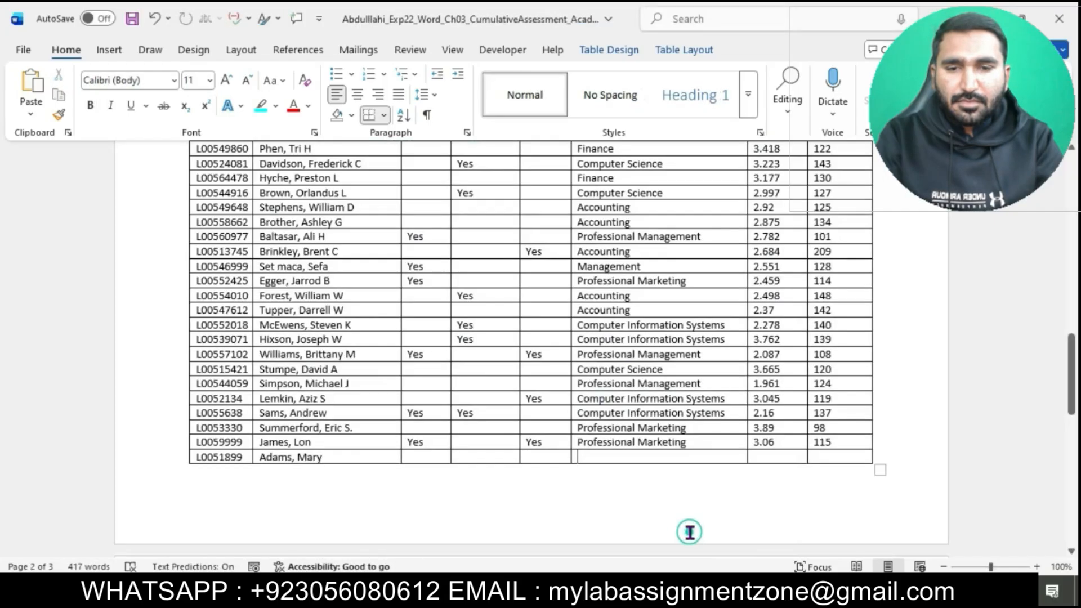
{"action": "key", "text": "ctrl+v"}
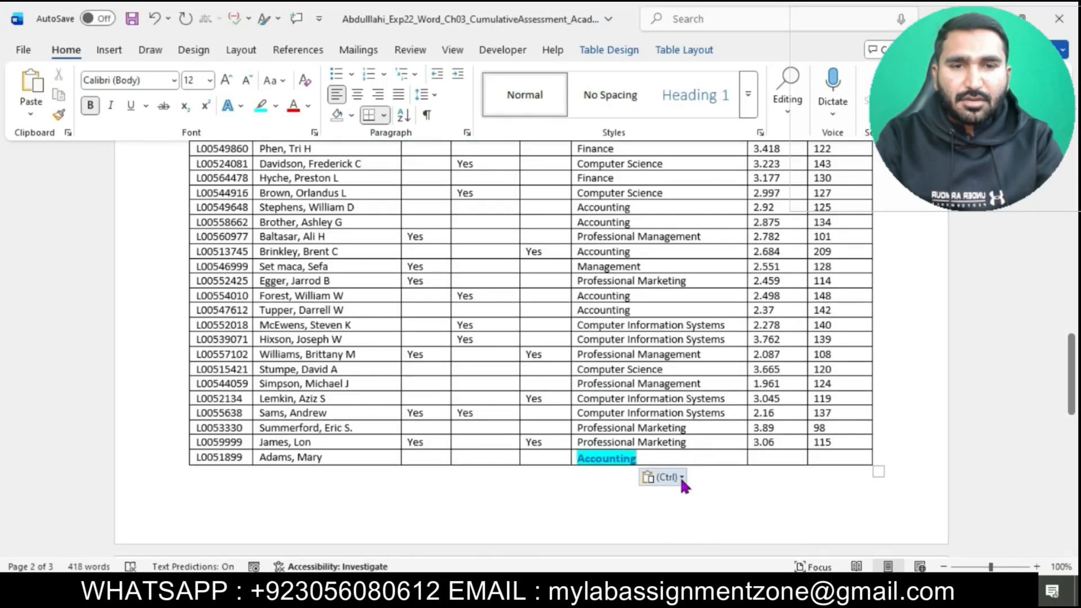
{"action": "left_click", "coordinate": [681, 478]}
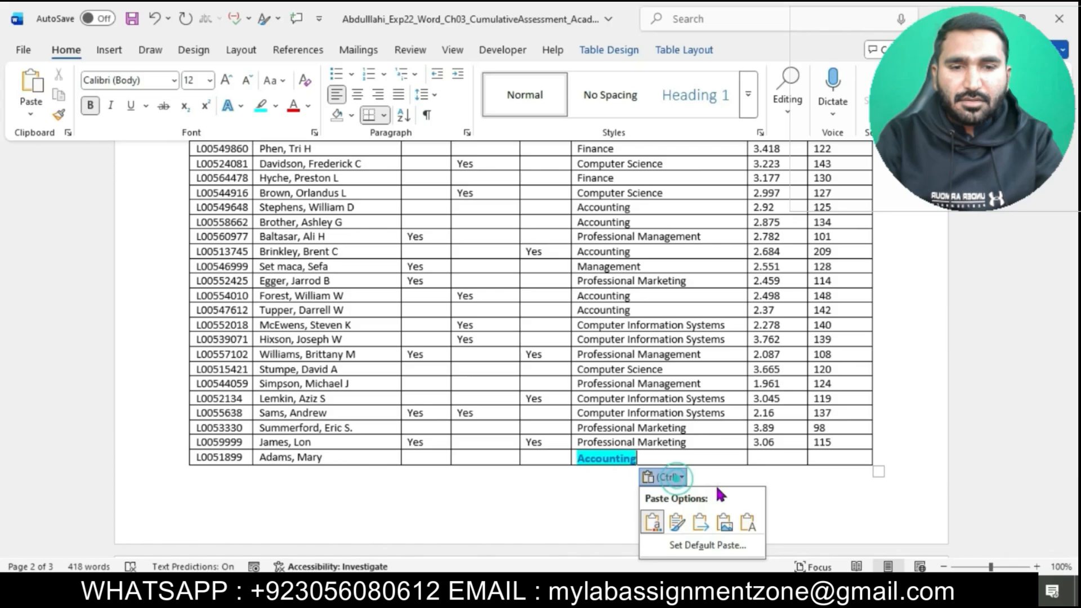
{"action": "left_click", "coordinate": [746, 517]}
{"action": "key", "text": "Tab"}
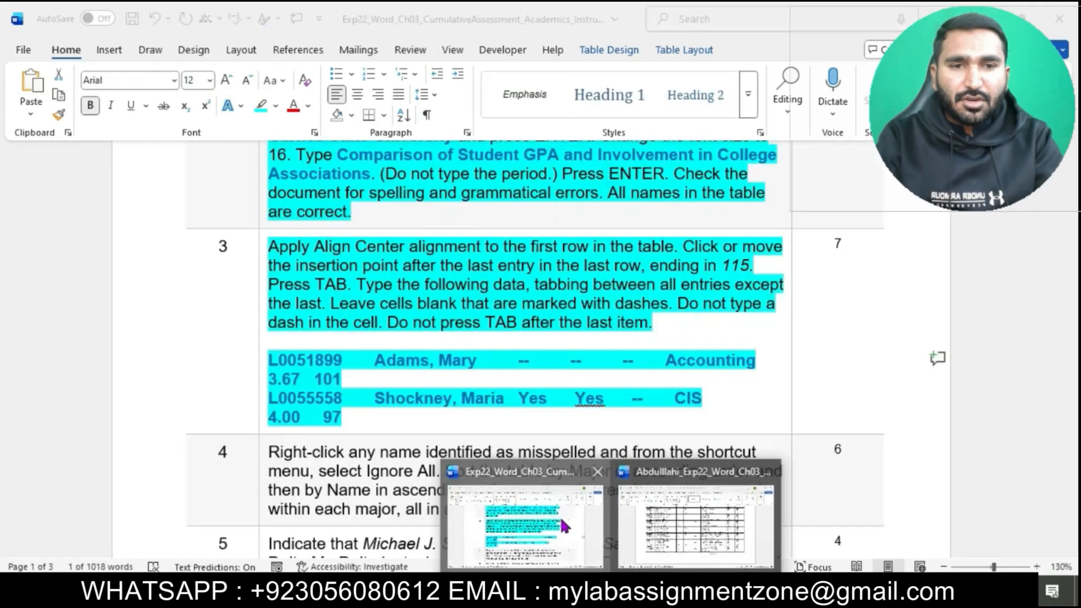
Step: Enter 3.67 as the first added student's GPA and 101 in the last cell, and add another blank row to the table
{"action": "left_click", "coordinate": [560, 516]}
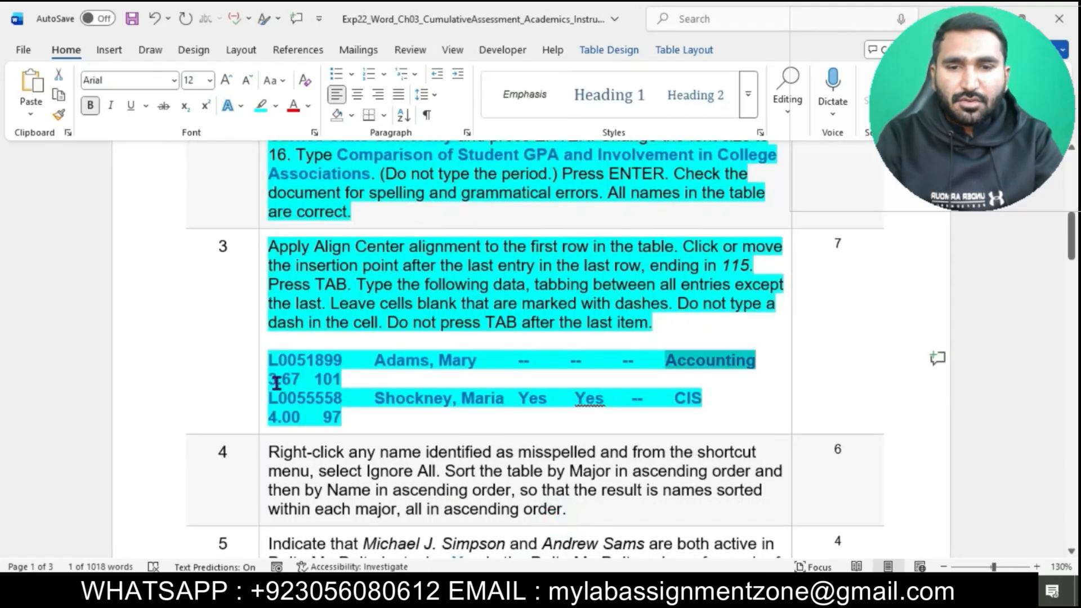
{"action": "left_click_drag", "start_coordinate": [278, 380], "coordinate": [341, 380]}
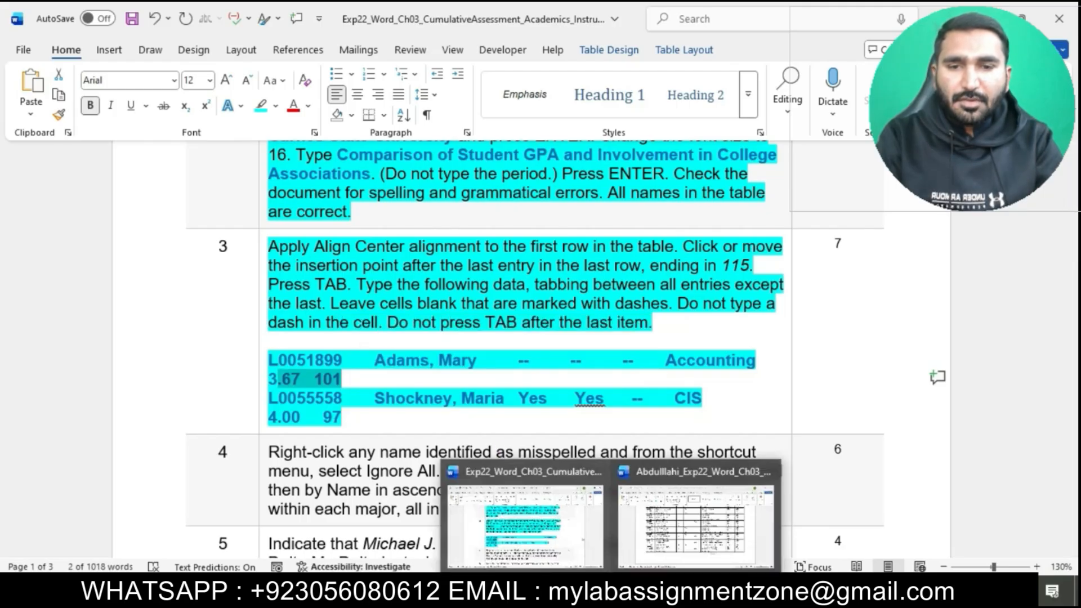
{"action": "left_click", "coordinate": [662, 535]}
{"action": "type", "text": "3.67"}
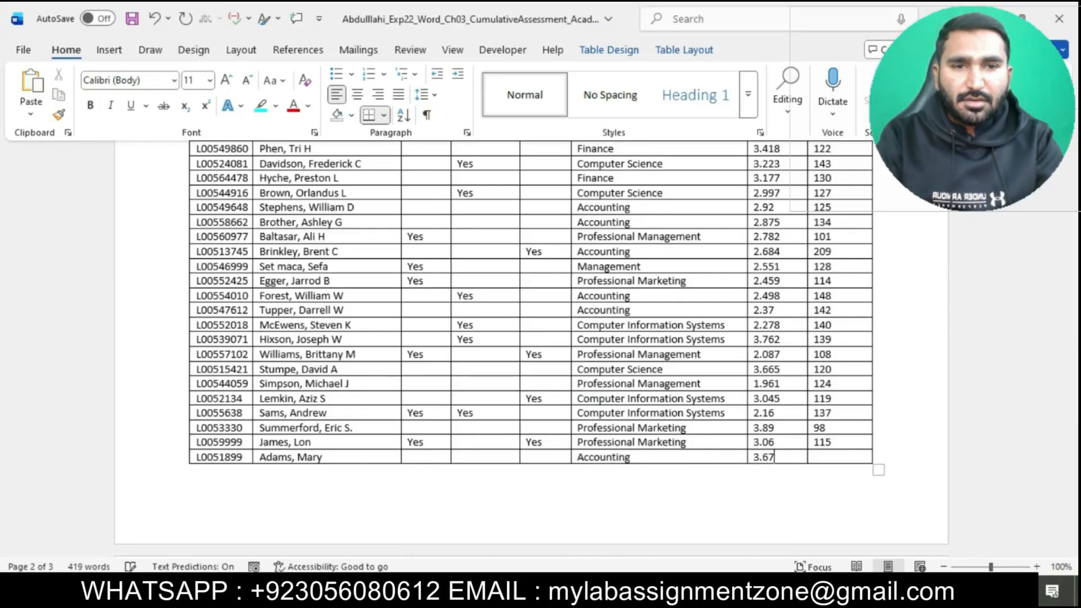
{"action": "mouse_move", "coordinate": [611, 591]}
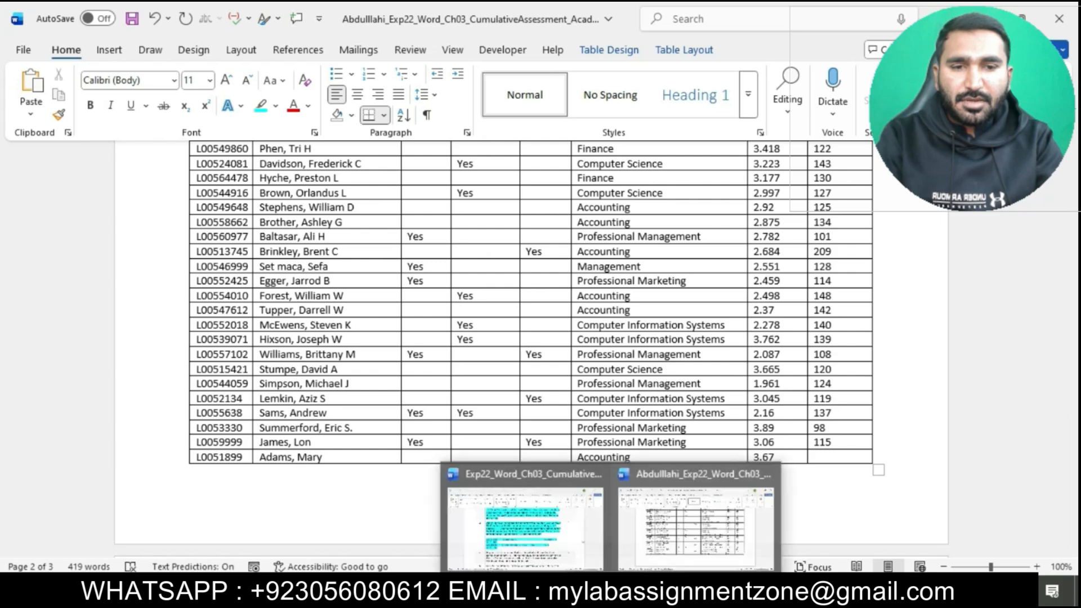
{"action": "left_click", "coordinate": [574, 527]}
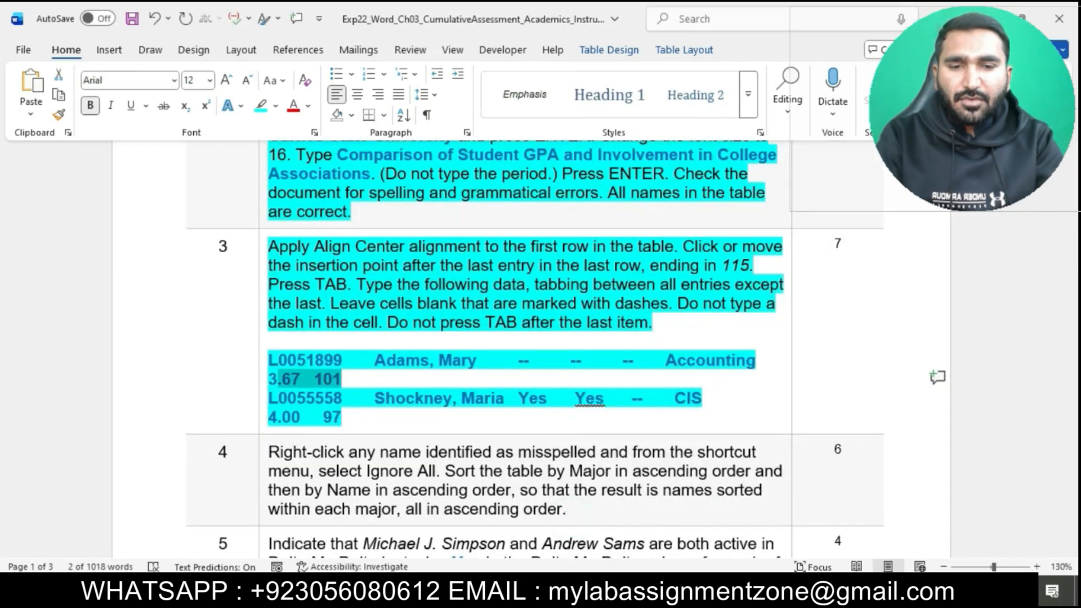
{"action": "mouse_move", "coordinate": [611, 591]}
{"action": "left_click", "coordinate": [698, 526]}
{"action": "type", "text": "10"}
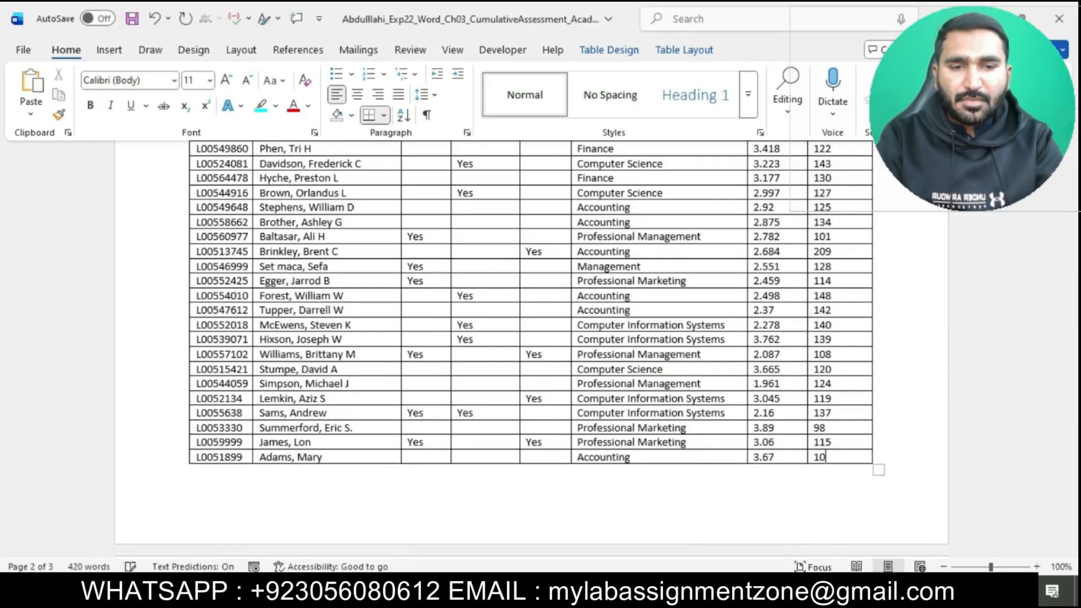
{"action": "type", "text": "1"}
{"action": "key", "text": "Tab"}
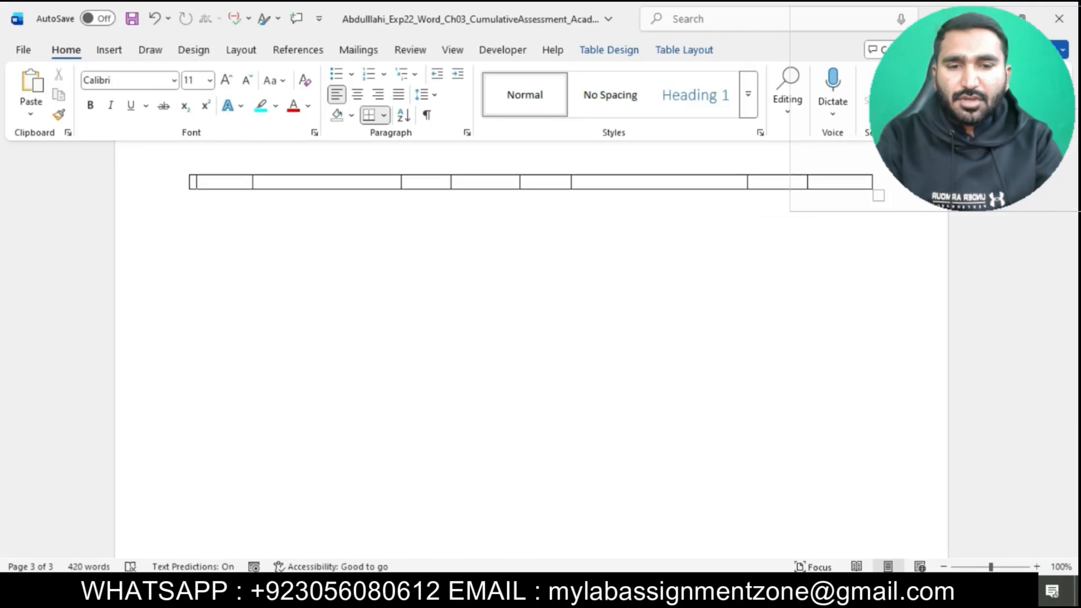
Step: Copy the second listed student's ID from step 3 into the new row's ID cell as text only, and move to its Name cell
{"action": "mouse_move", "coordinate": [610, 591]}
{"action": "left_click", "coordinate": [569, 521]}
{"action": "left_click_drag", "start_coordinate": [272, 399], "coordinate": [337, 398]}
{"action": "key", "text": "ctrl+c"}
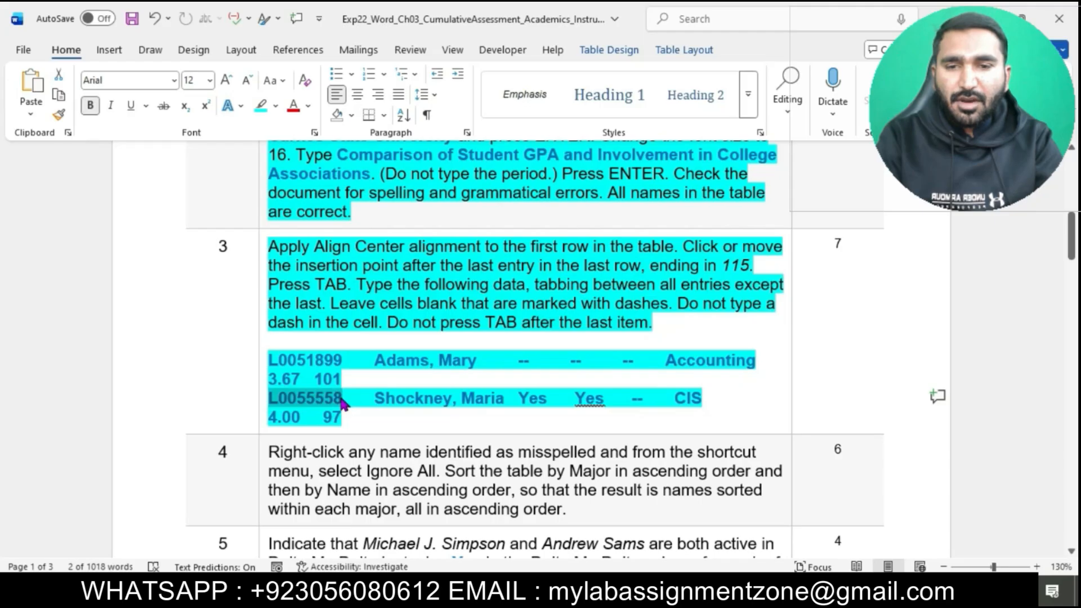
{"action": "mouse_move", "coordinate": [611, 591]}
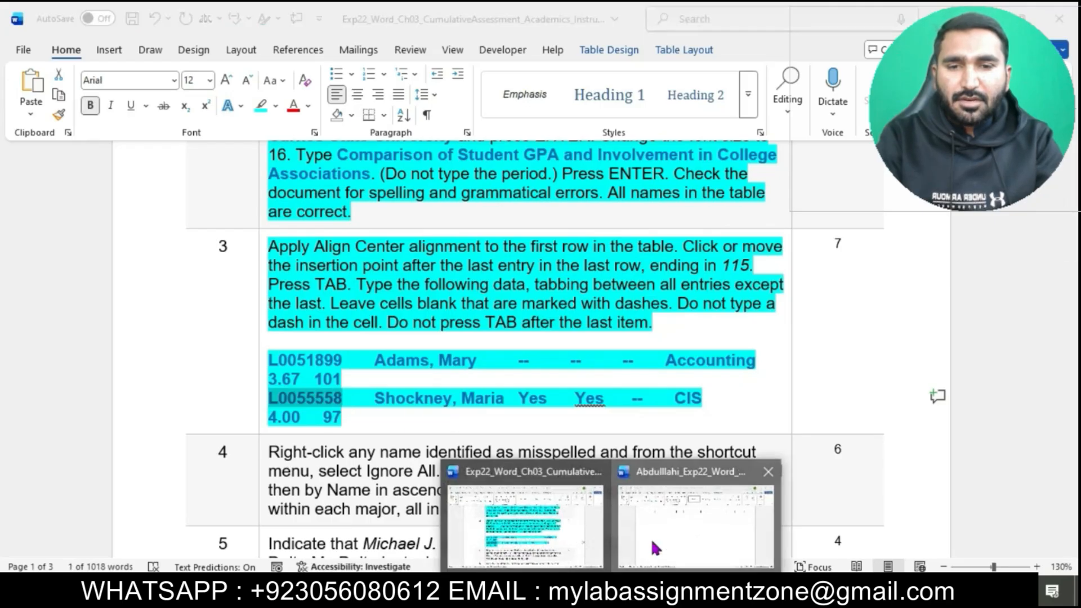
{"action": "left_click", "coordinate": [650, 537]}
{"action": "key", "text": "ctrl+v"}
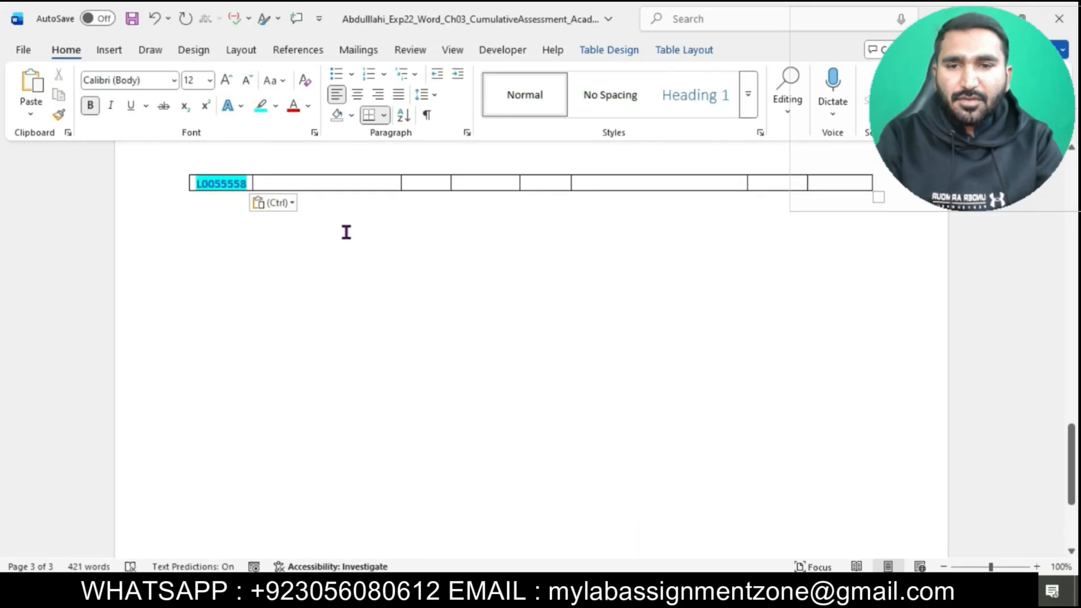
{"action": "left_click", "coordinate": [280, 205]}
{"action": "left_click", "coordinate": [355, 245]}
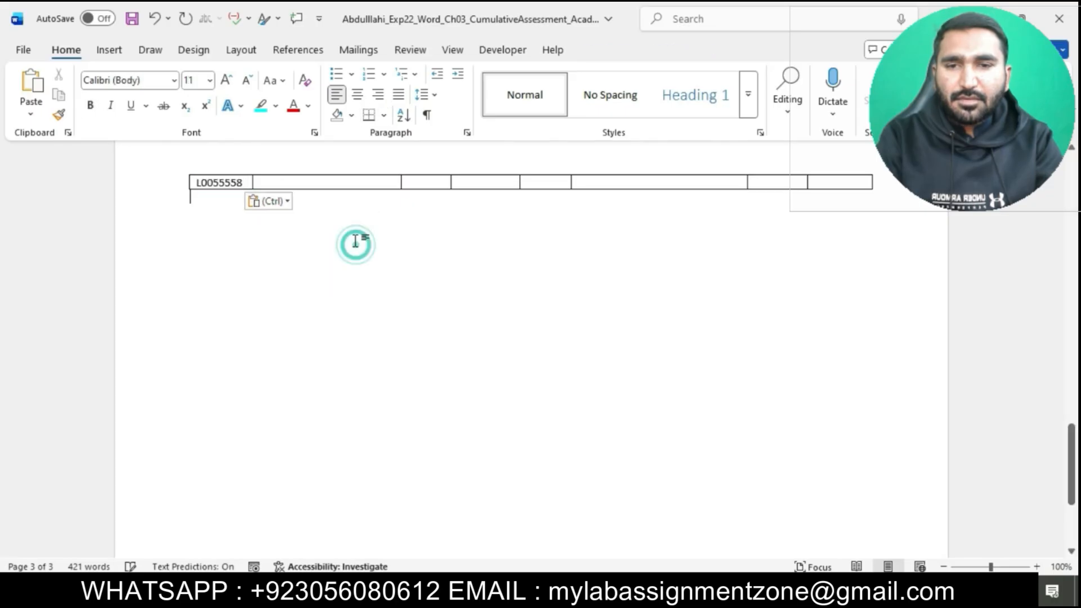
{"action": "left_click", "coordinate": [330, 181]}
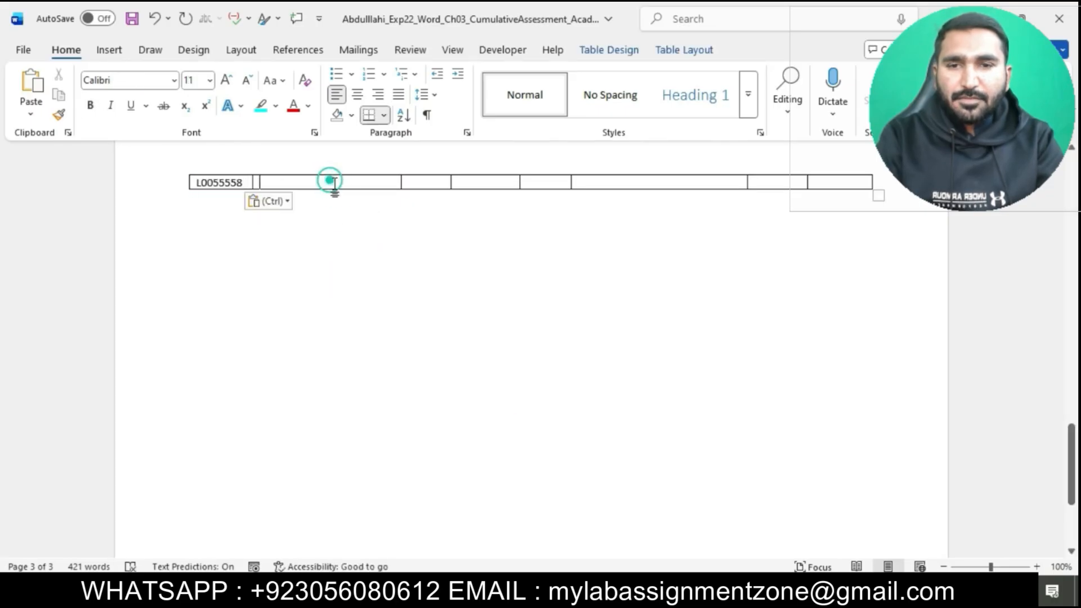
Step: Copy the second listed student's name into the Name cell as text only, and enter Yes in the first two association cells
{"action": "left_click", "coordinate": [570, 537]}
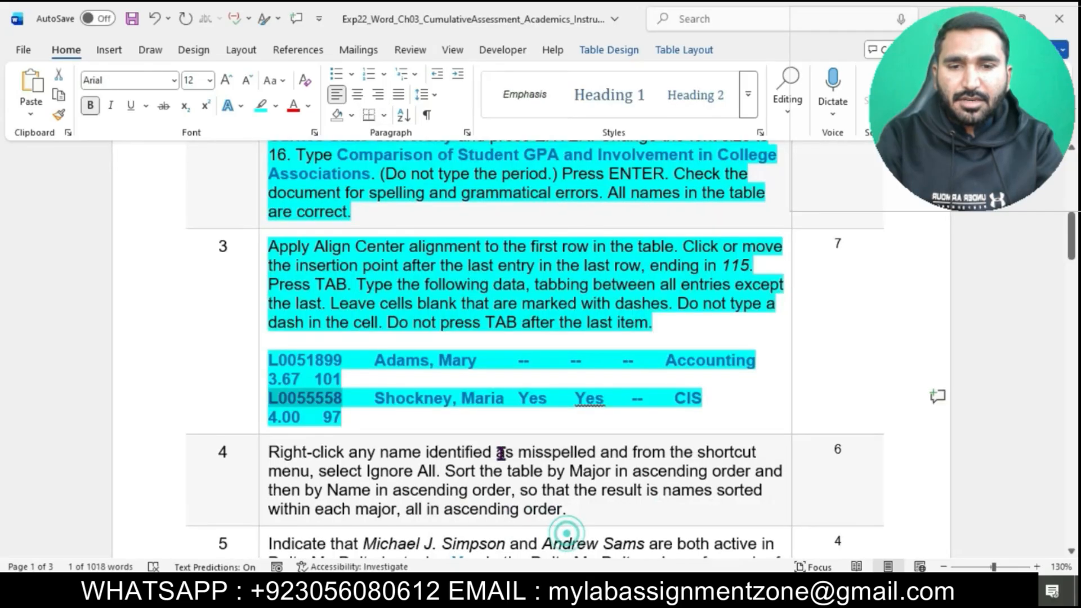
{"action": "left_click_drag", "start_coordinate": [380, 398], "coordinate": [505, 400]}
{"action": "key", "text": "ctrl+c"}
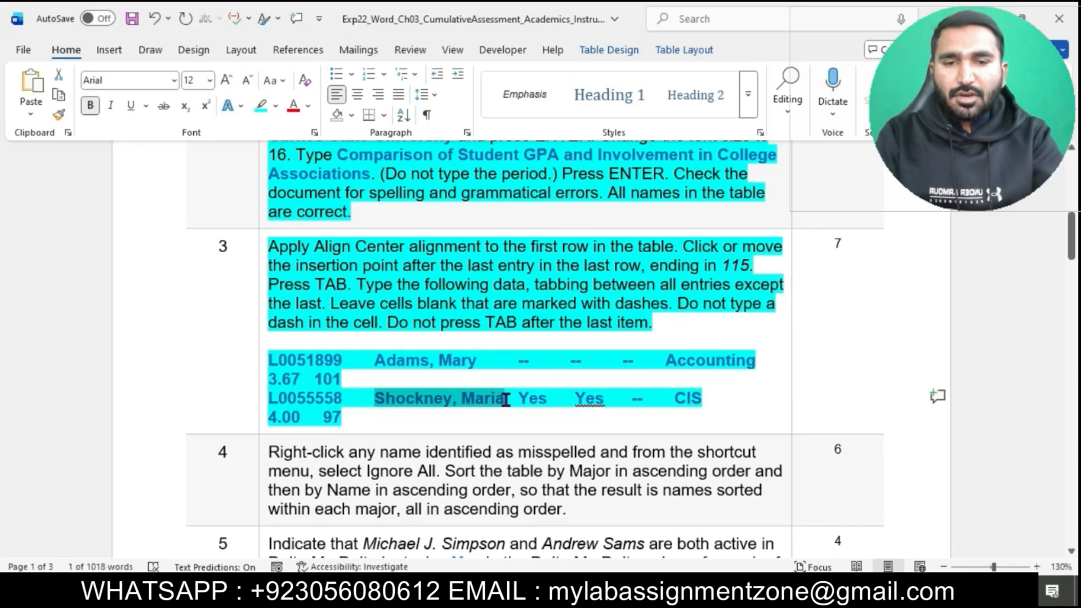
{"action": "mouse_move", "coordinate": [612, 589]}
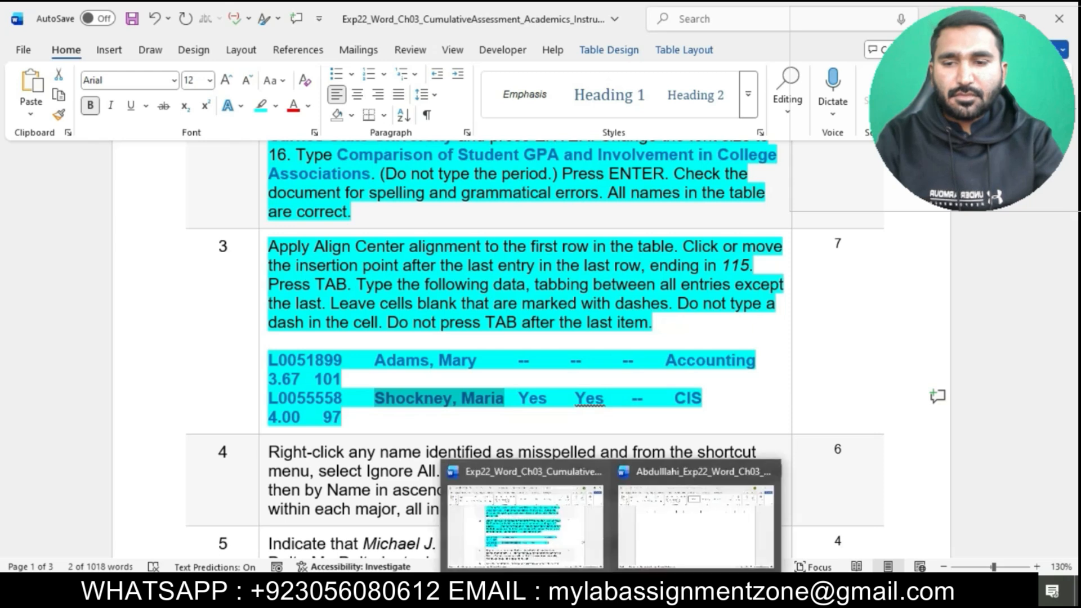
{"action": "left_click", "coordinate": [656, 529]}
{"action": "key", "text": "ctrl+v"}
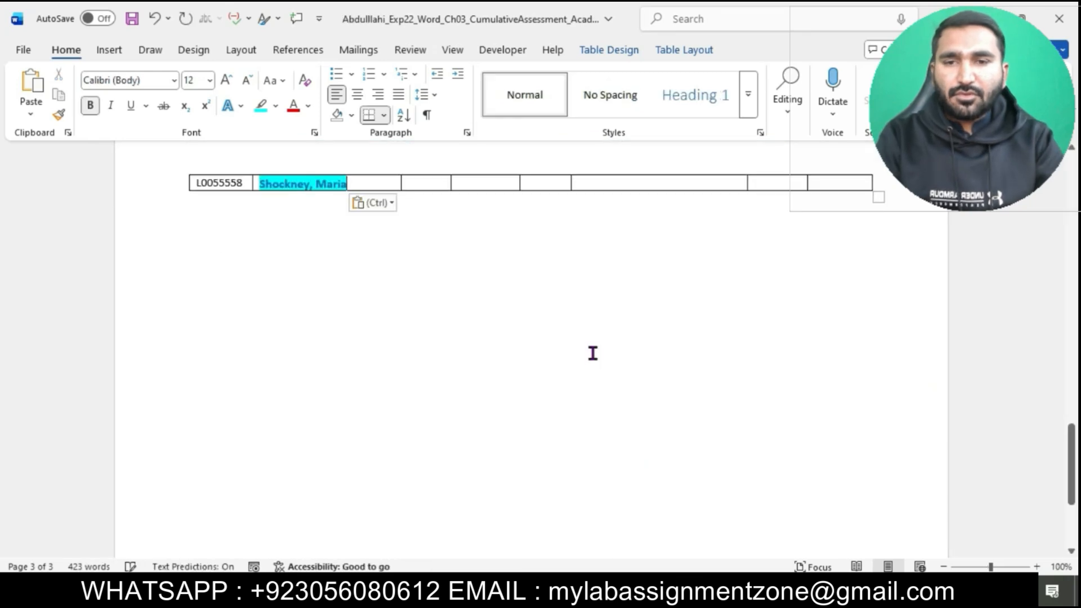
{"action": "left_click", "coordinate": [385, 203]}
{"action": "left_click", "coordinate": [457, 246]}
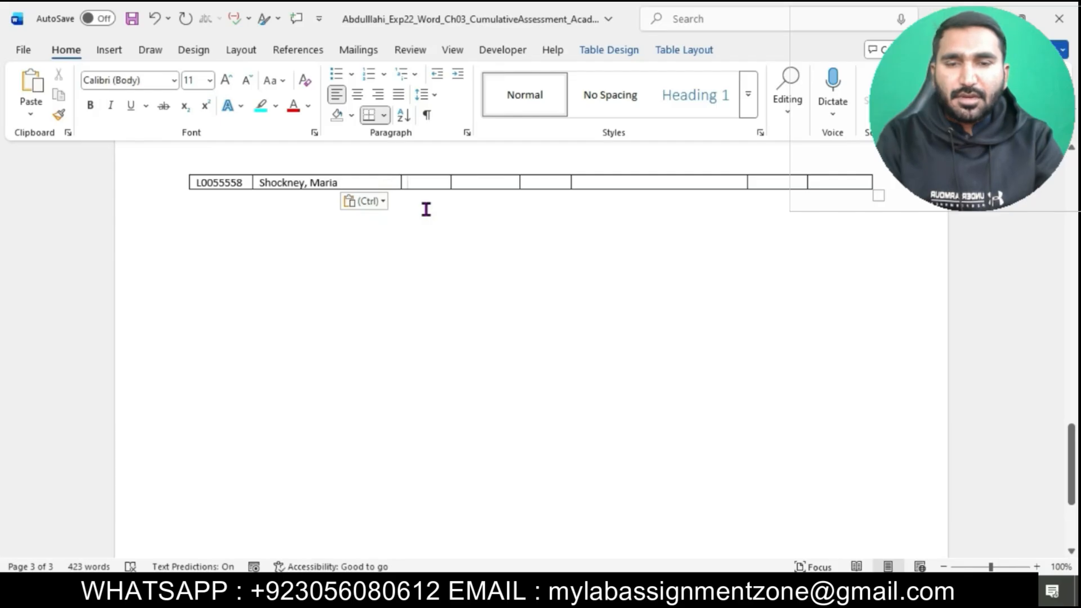
{"action": "type", "text": "Yes"}
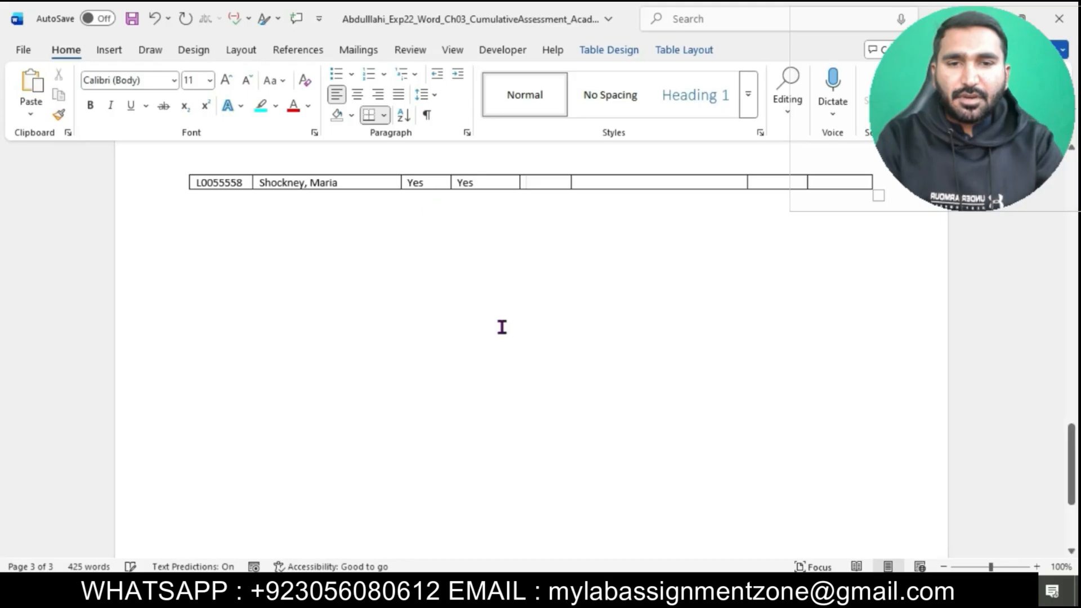
Step: Copy "CIS" from step 3 into the second added row's Major cell as text only, and return to the instructions document
{"action": "mouse_move", "coordinate": [611, 593]}
{"action": "left_click", "coordinate": [556, 522]}
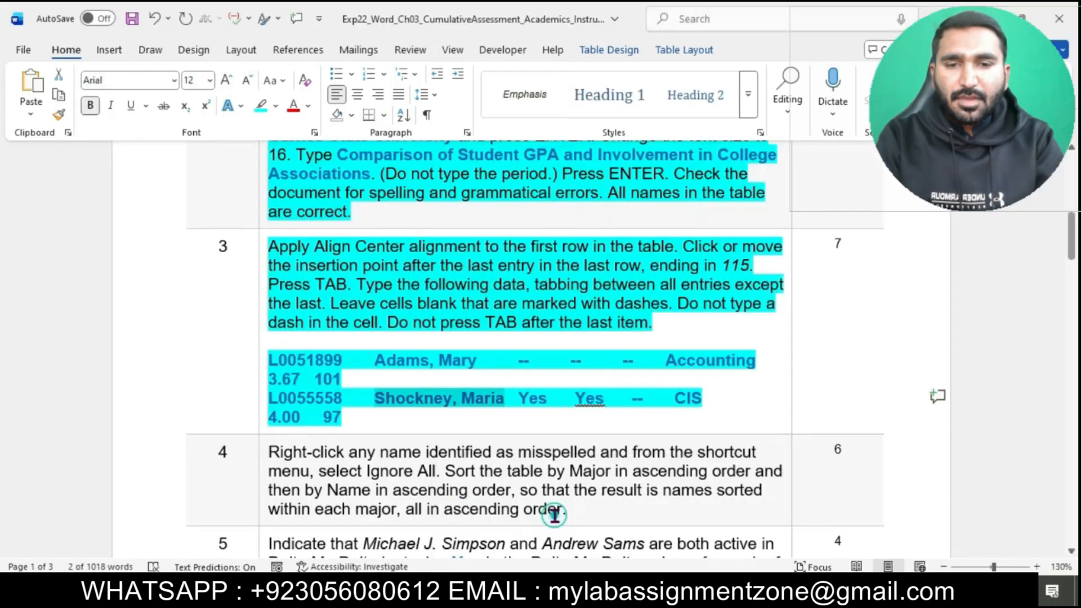
{"action": "double_click", "coordinate": [680, 403]}
{"action": "key", "text": "ctrl+c"}
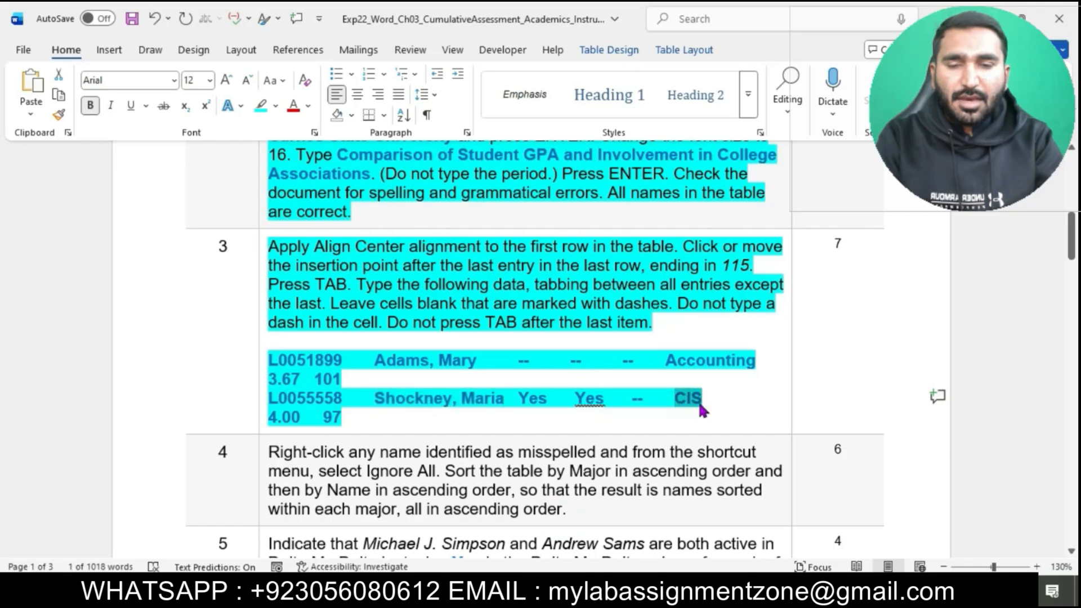
{"action": "mouse_move", "coordinate": [610, 592]}
{"action": "left_click", "coordinate": [661, 529]}
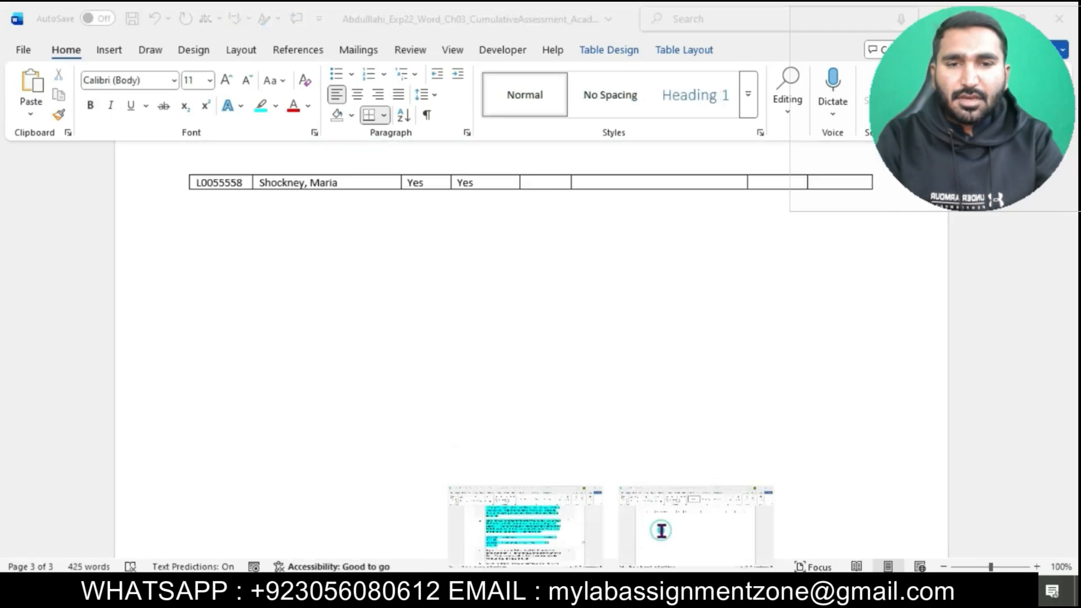
{"action": "key", "text": "ctrl+v"}
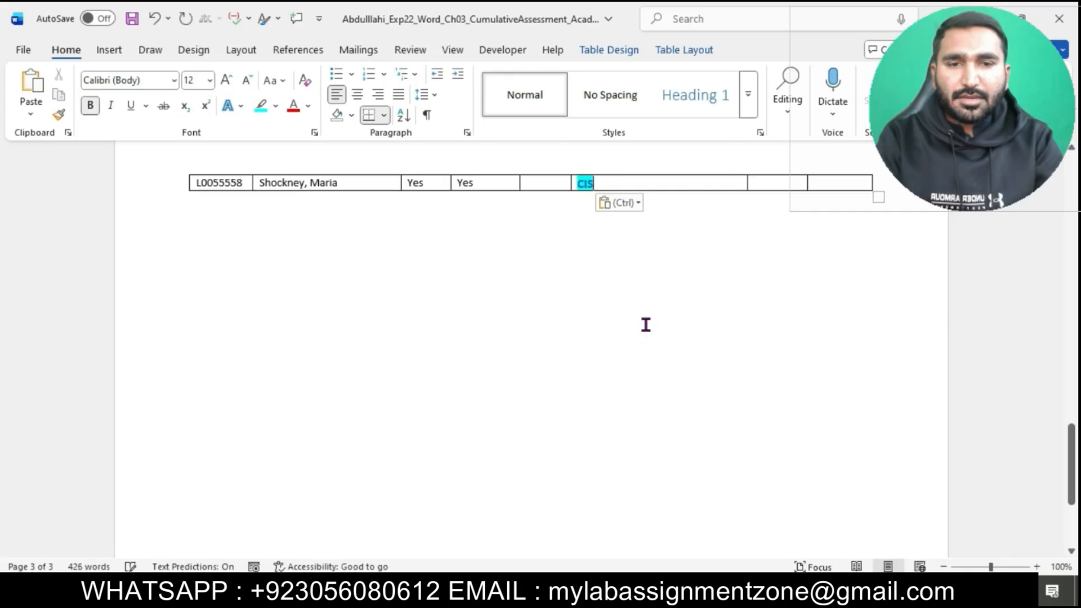
{"action": "left_click", "coordinate": [619, 203]}
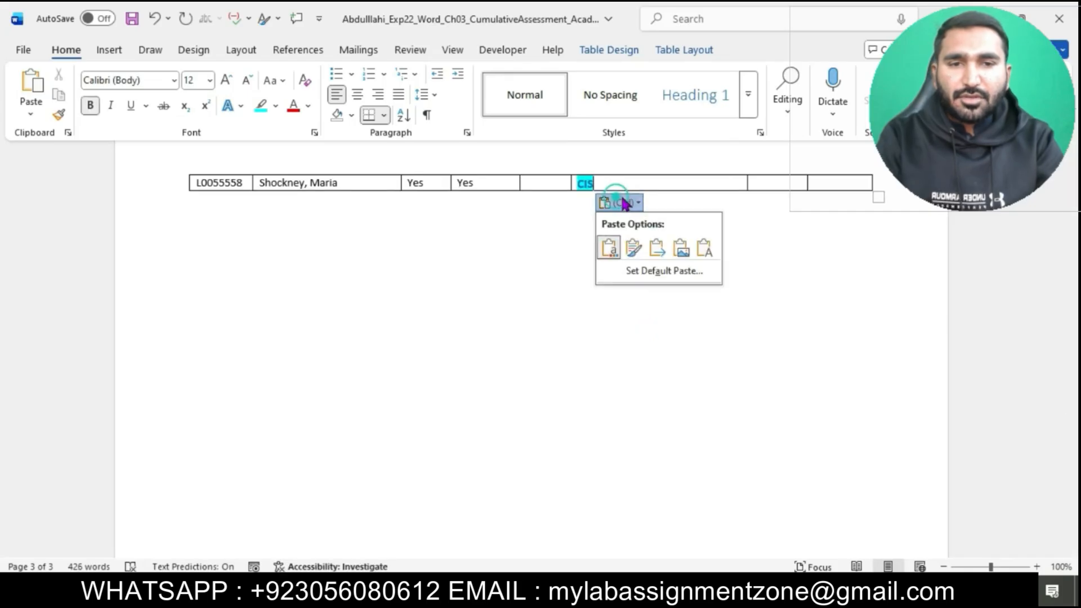
{"action": "left_click", "coordinate": [710, 249]}
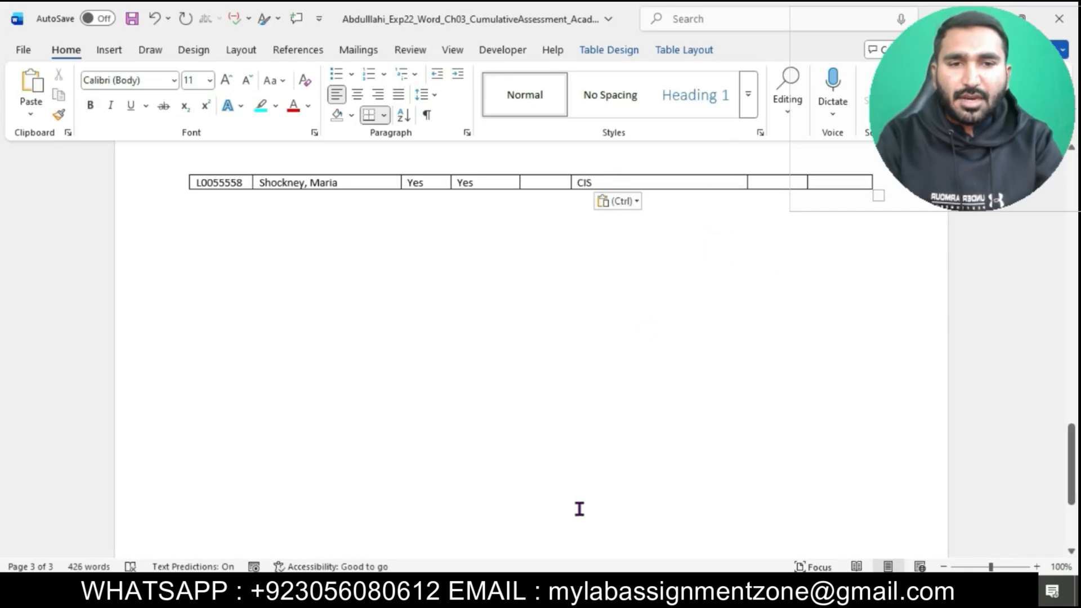
{"action": "mouse_move", "coordinate": [610, 593]}
{"action": "left_click", "coordinate": [565, 526]}
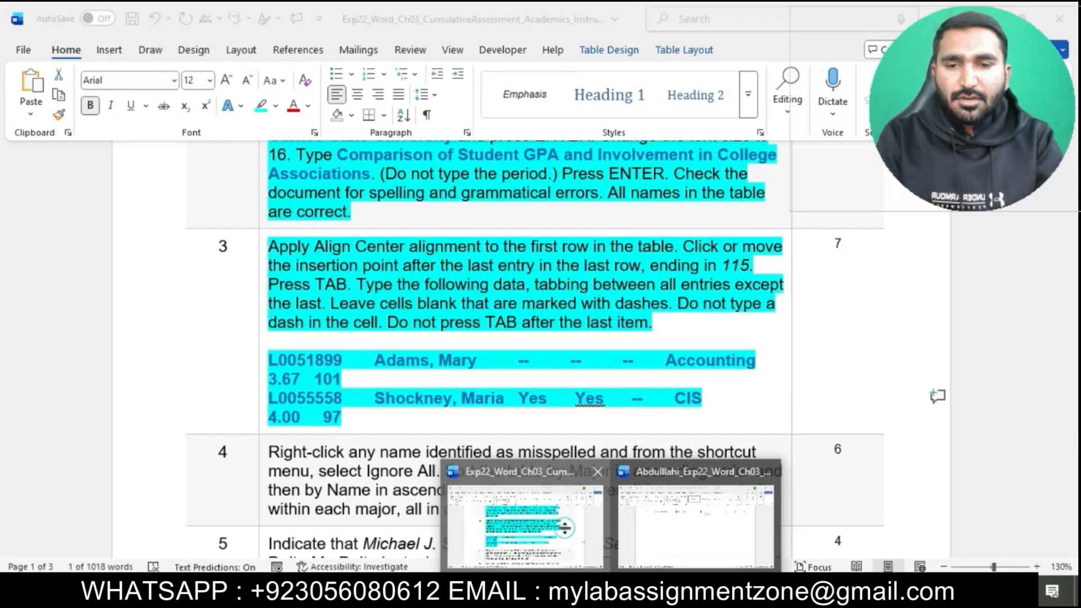
Step: Copy 4.00 from step 3 into the second added row's GPA cell as text only, and enter 97 in the last cell
{"action": "double_click", "coordinate": [273, 418]}
{"action": "key", "text": "ctrl+c"}
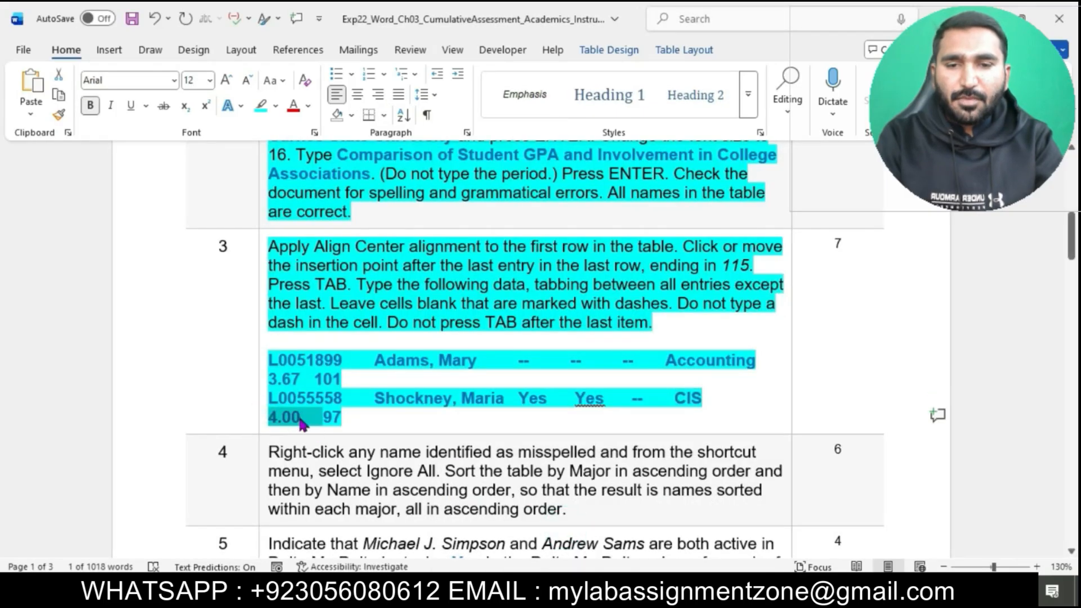
{"action": "mouse_move", "coordinate": [610, 592]}
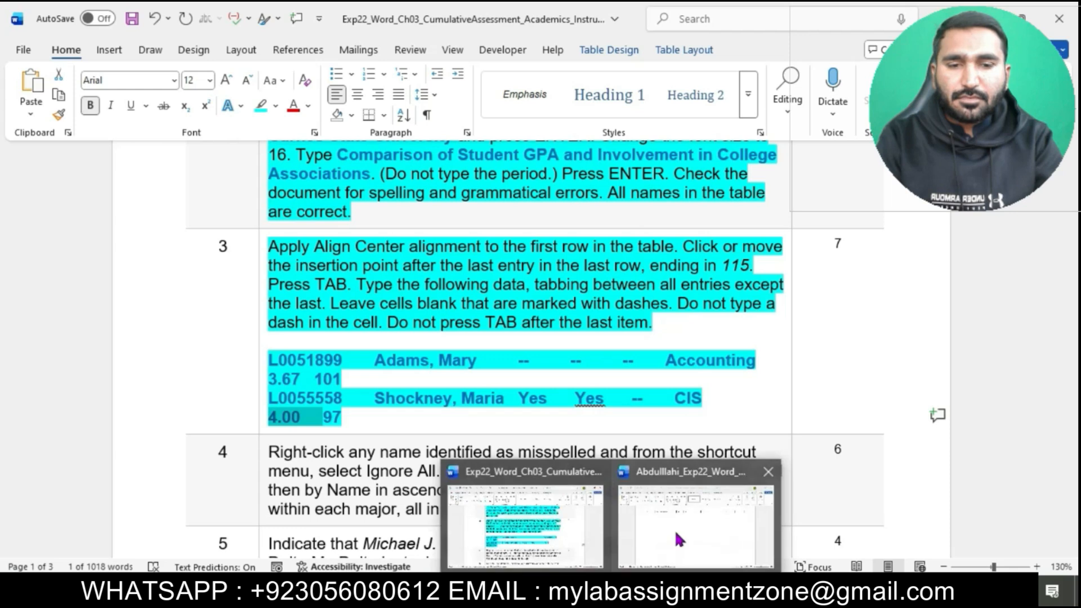
{"action": "left_click", "coordinate": [675, 532]}
{"action": "key", "text": "ctrl+v"}
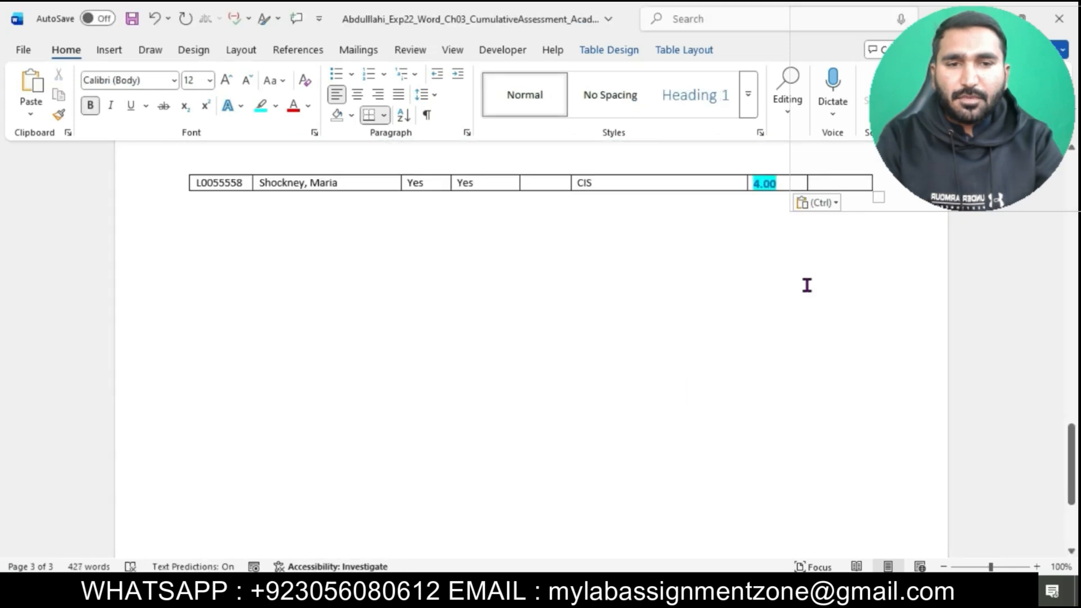
{"action": "left_click", "coordinate": [821, 204]}
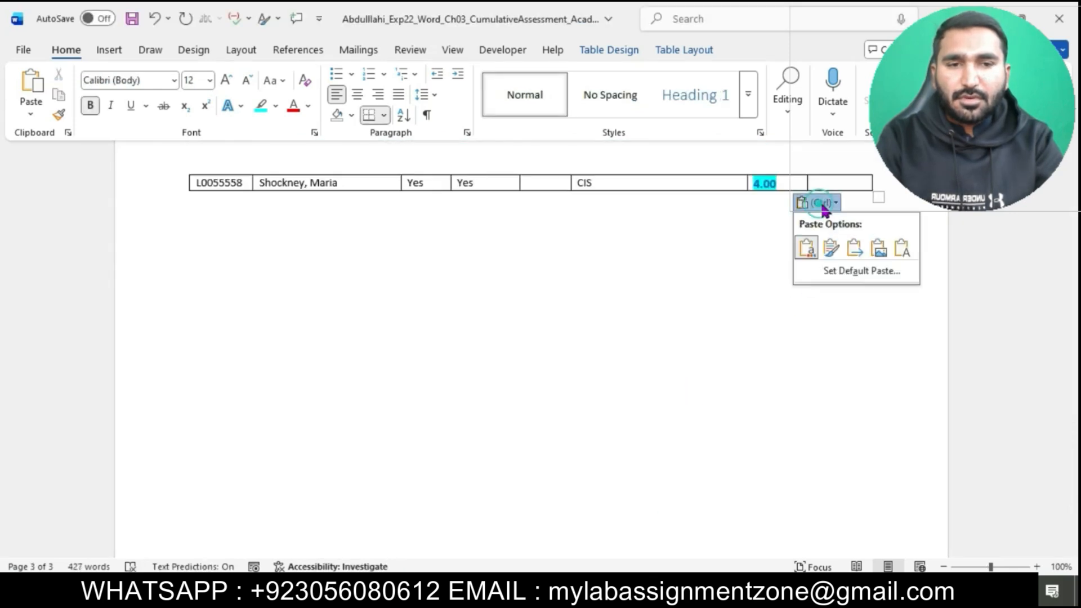
{"action": "left_click", "coordinate": [902, 249]}
{"action": "left_click", "coordinate": [834, 181]}
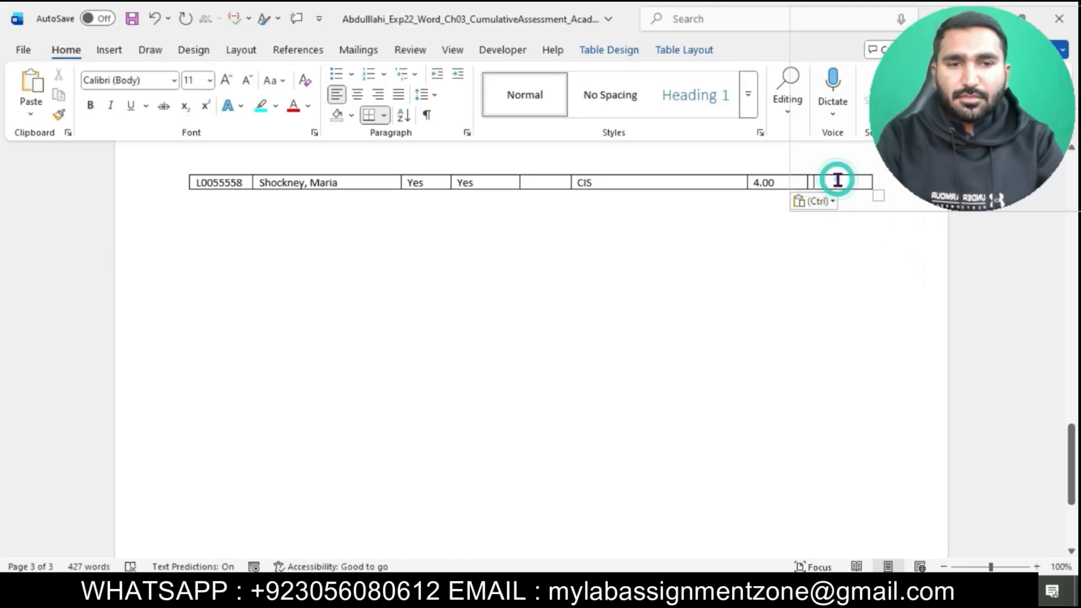
{"action": "type", "text": "97"}
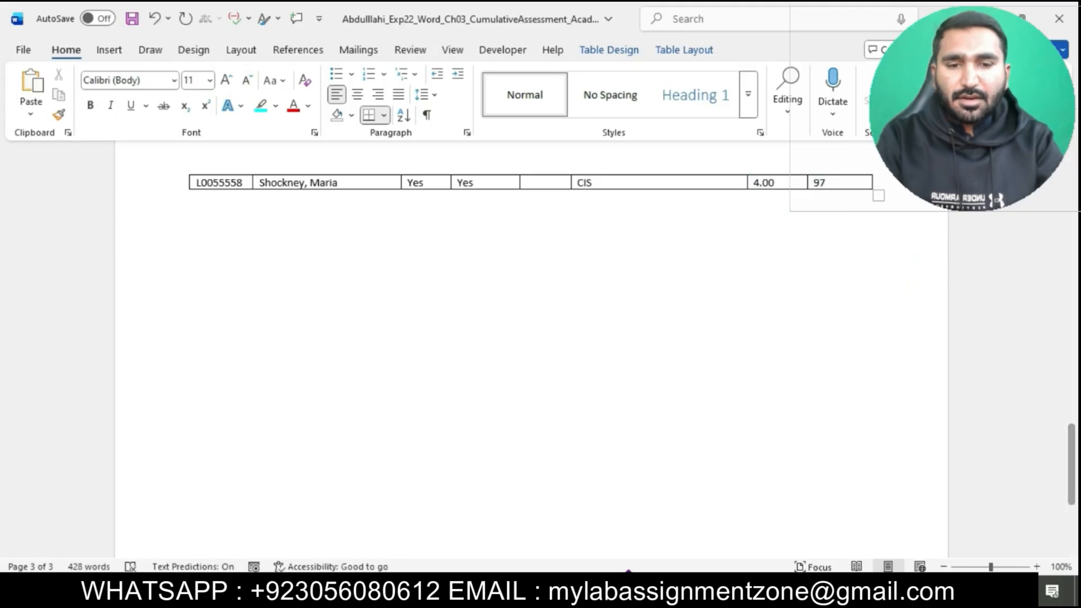
Step: Return to the instructions document and highlight all of step 4's text in turquoise
{"action": "mouse_move", "coordinate": [586, 530]}
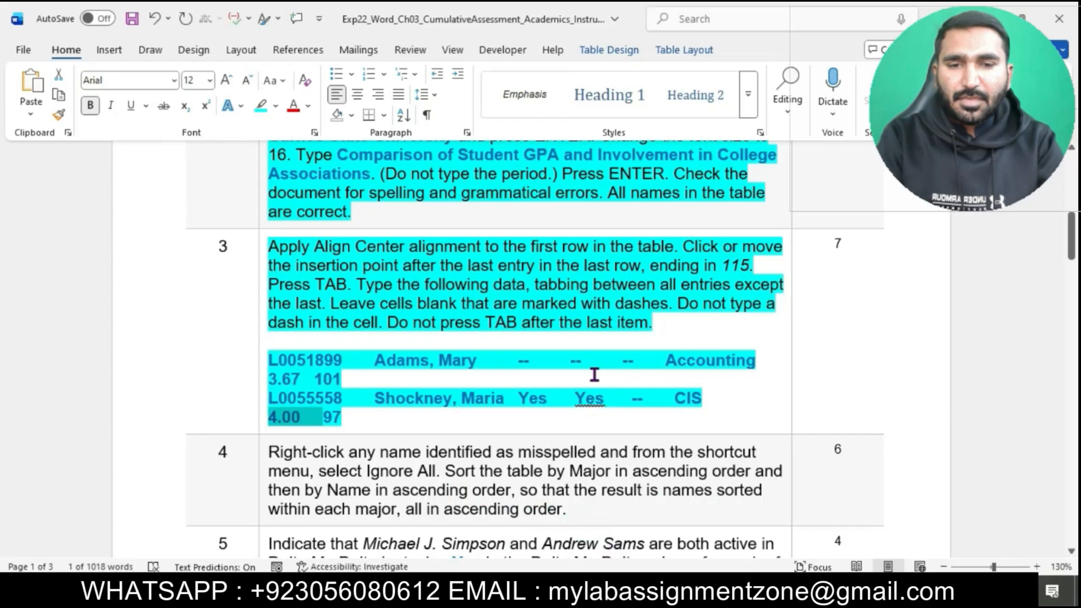
{"action": "scroll", "coordinate": [591, 388], "scroll_direction": "down", "scroll_amount": 1}
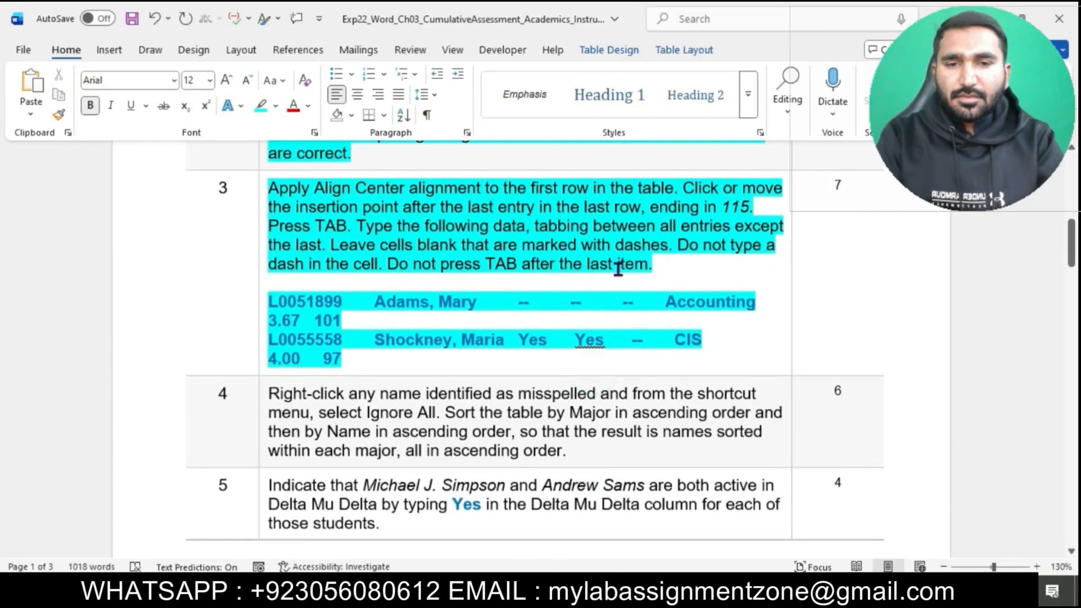
{"action": "scroll", "coordinate": [632, 271], "scroll_direction": "down", "scroll_amount": 3}
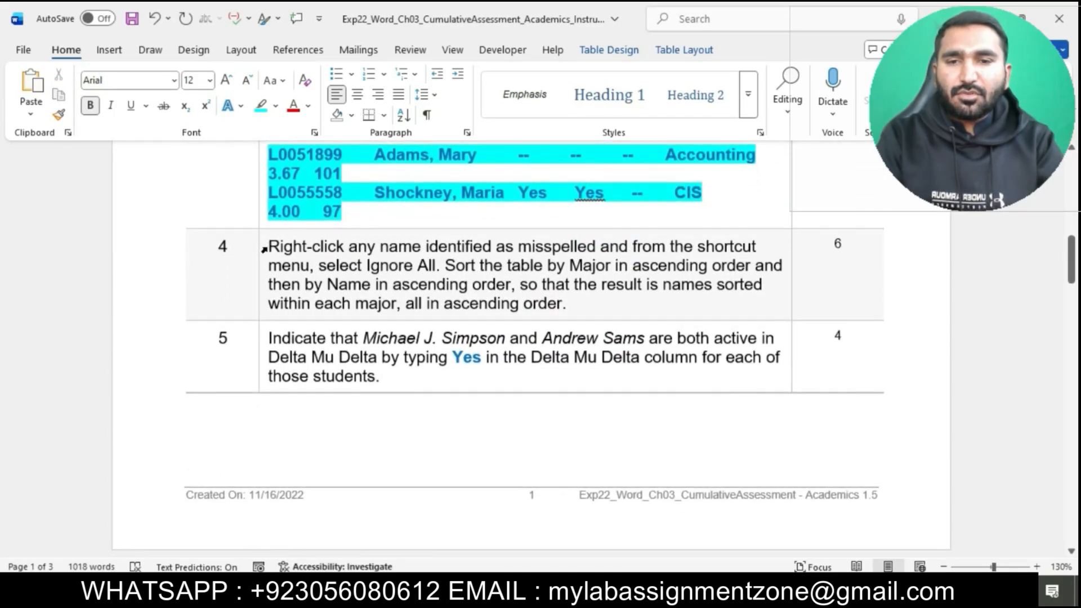
{"action": "left_click", "coordinate": [262, 248]}
{"action": "left_click", "coordinate": [322, 217]}
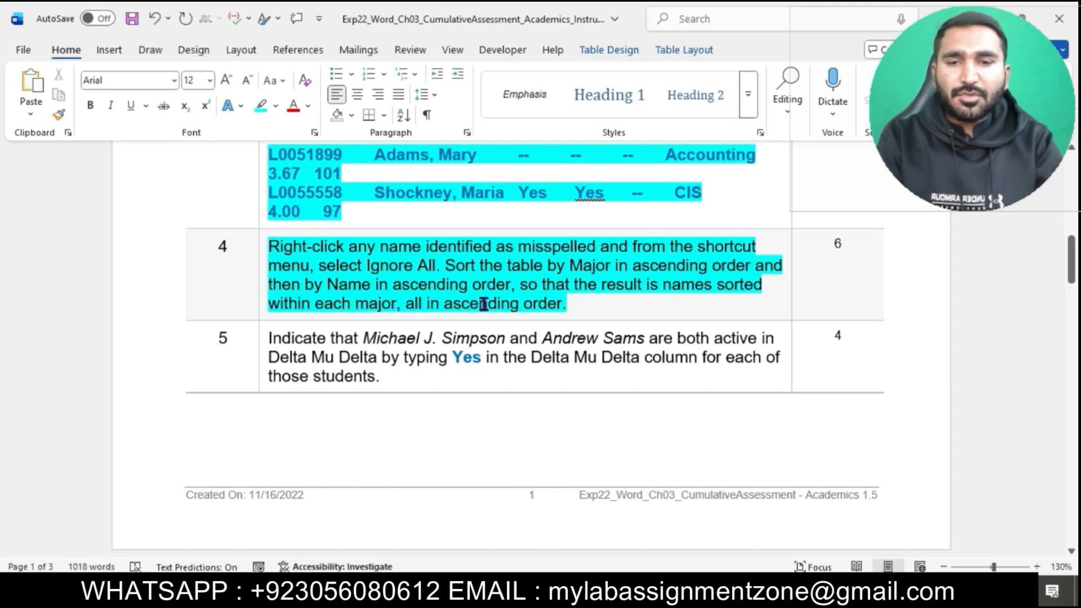
Step: Review step 4's misspelled-name and sorting instructions, and select the entire student table in the project document
{"action": "left_click_drag", "start_coordinate": [271, 249], "coordinate": [313, 268]}
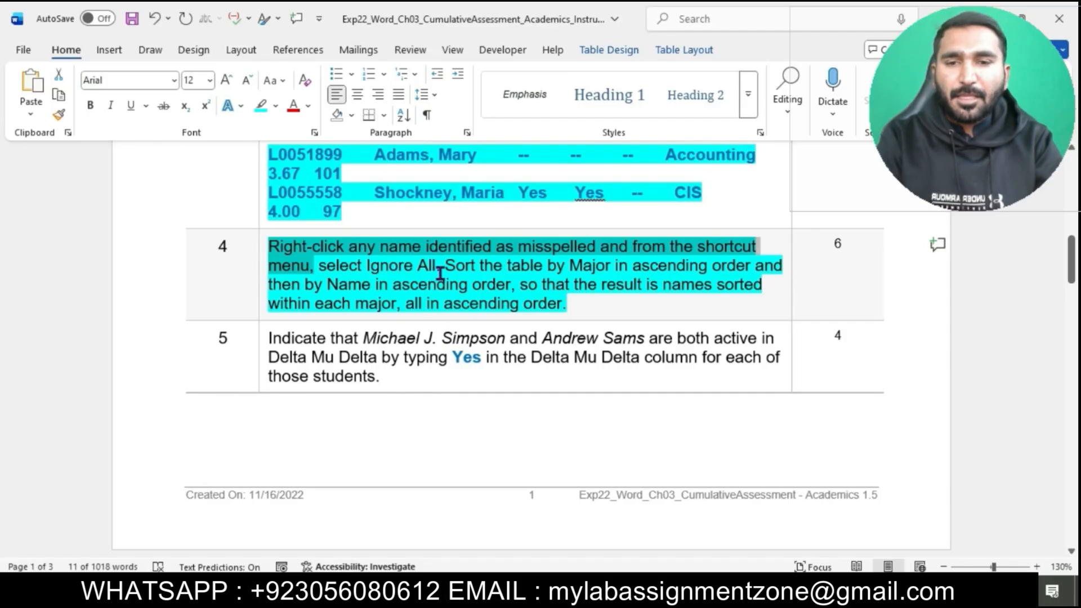
{"action": "left_click_drag", "start_coordinate": [446, 266], "coordinate": [494, 285]}
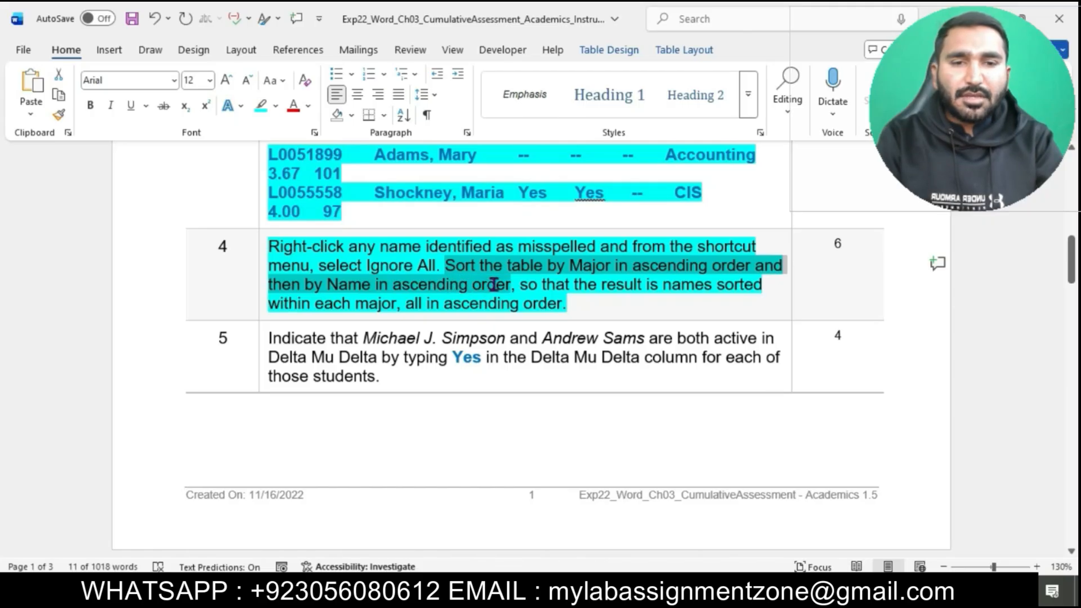
{"action": "left_click_drag", "start_coordinate": [503, 284], "coordinate": [510, 285]}
{"action": "mouse_move", "coordinate": [611, 594]}
{"action": "left_click", "coordinate": [682, 528]}
{"action": "scroll", "coordinate": [610, 346], "scroll_direction": "up", "scroll_amount": 10}
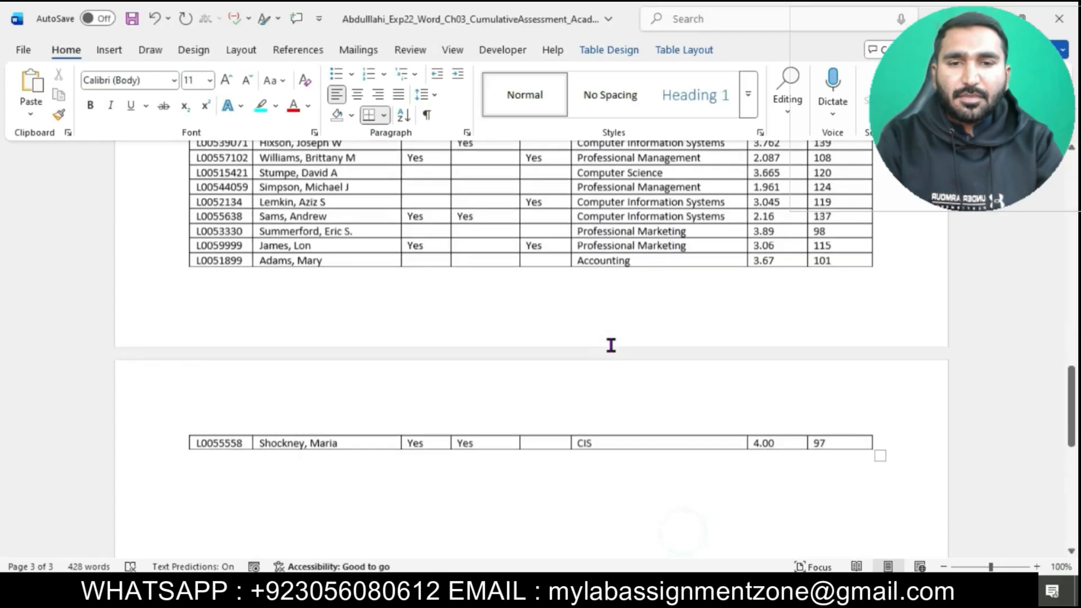
{"action": "scroll", "coordinate": [611, 345], "scroll_direction": "up", "scroll_amount": 3}
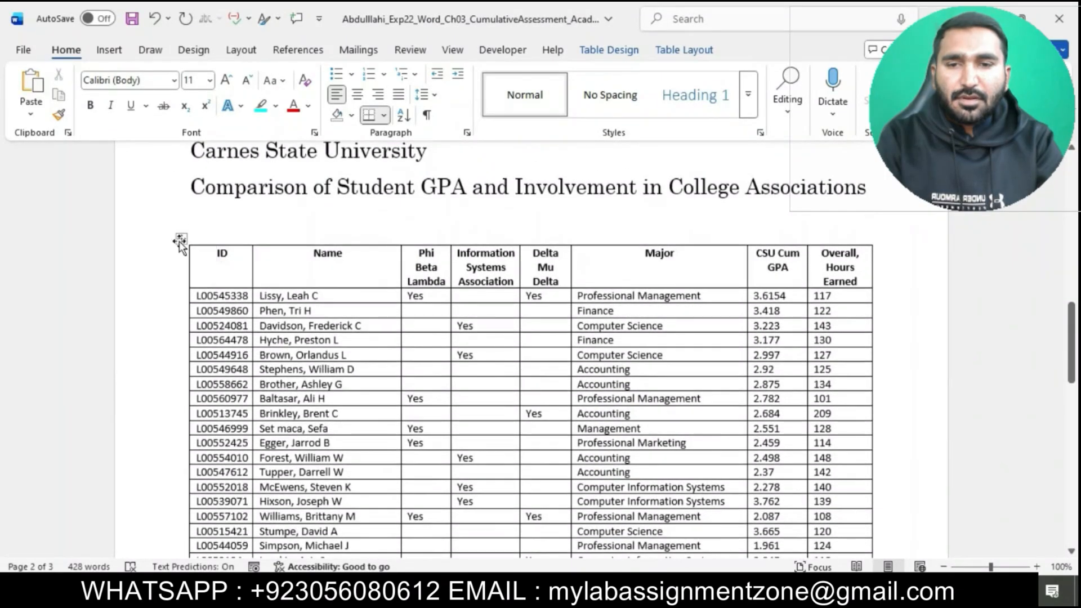
{"action": "left_click", "coordinate": [181, 241]}
{"action": "mouse_move", "coordinate": [611, 594]}
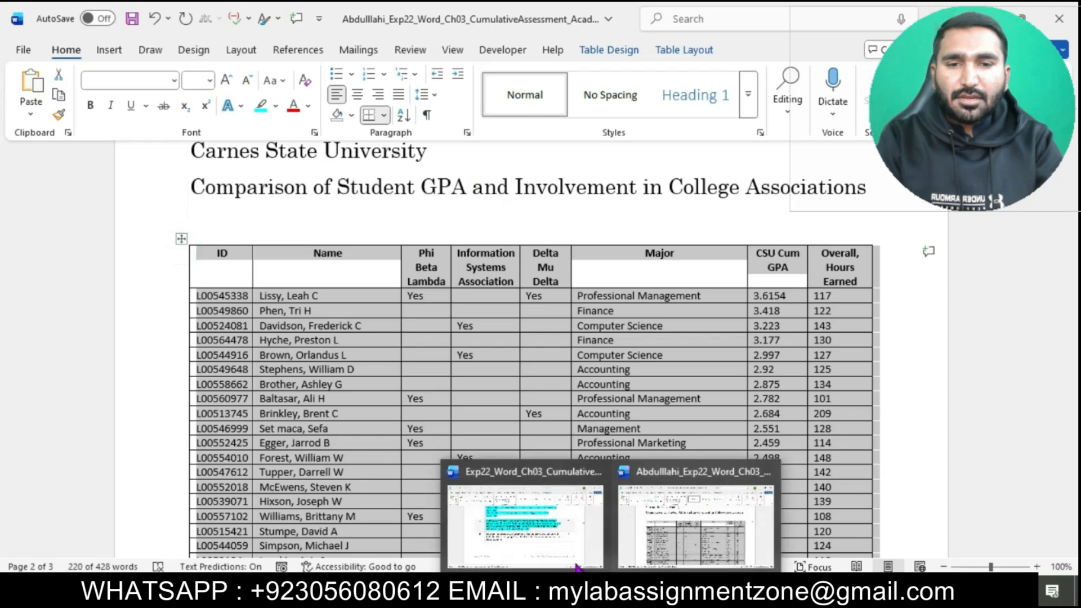
{"action": "left_click", "coordinate": [563, 555]}
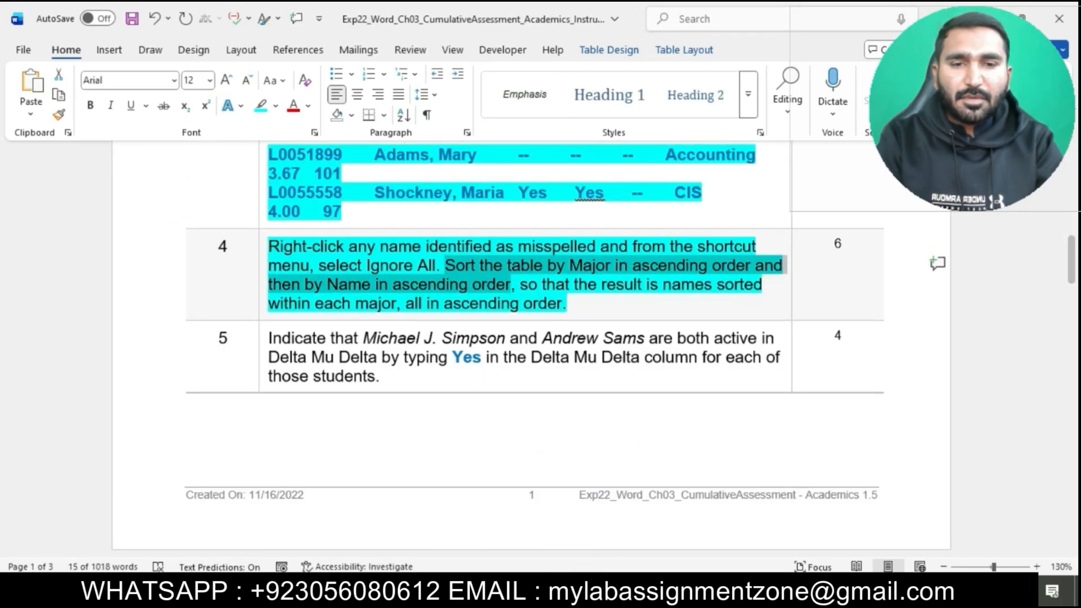
{"action": "mouse_move", "coordinate": [611, 594]}
{"action": "left_click", "coordinate": [704, 518]}
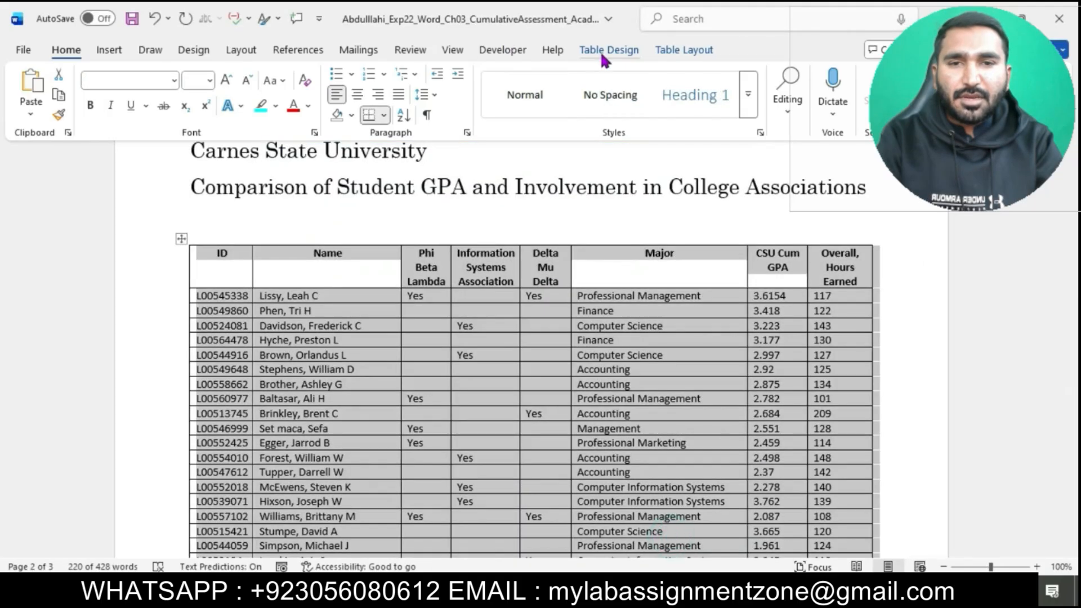
Step: Sort the selected table by Major ascending and then by Name ascending, keeping the header row
{"action": "left_click", "coordinate": [684, 50]}
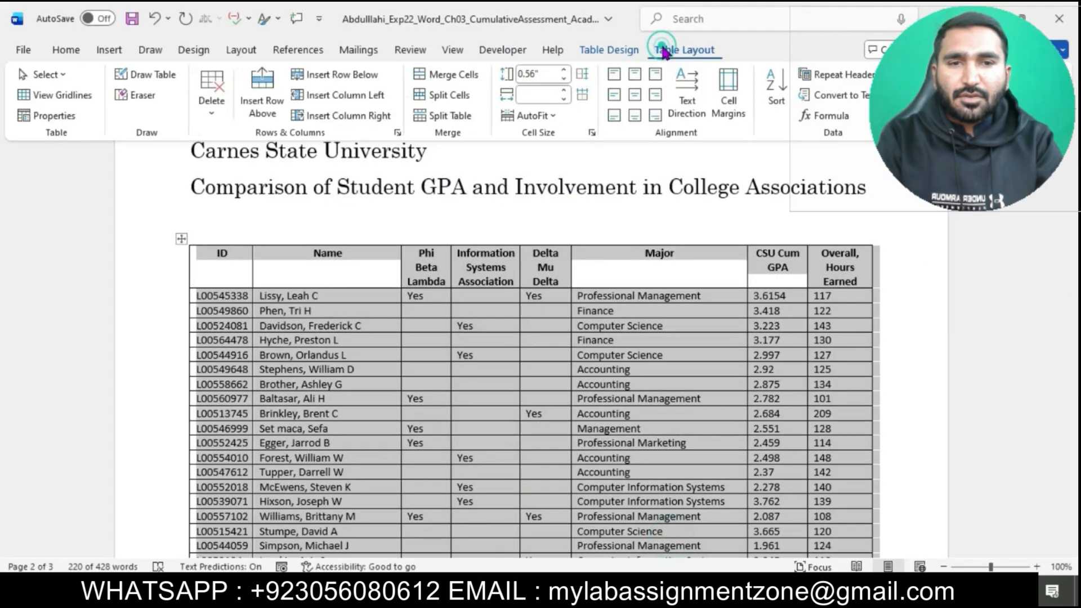
{"action": "left_click", "coordinate": [775, 90]}
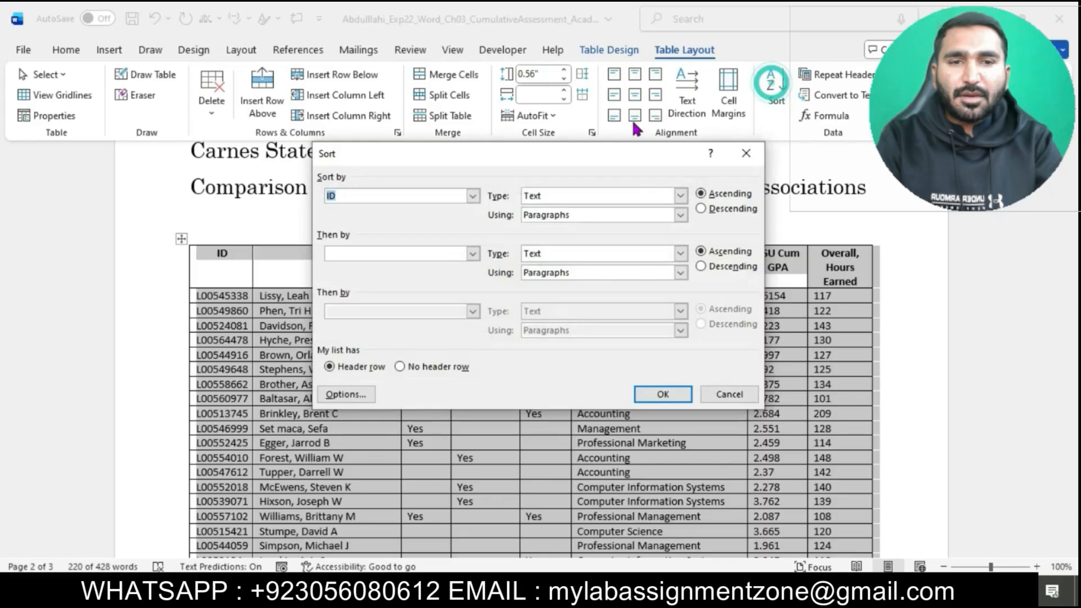
{"action": "left_click", "coordinate": [473, 195]}
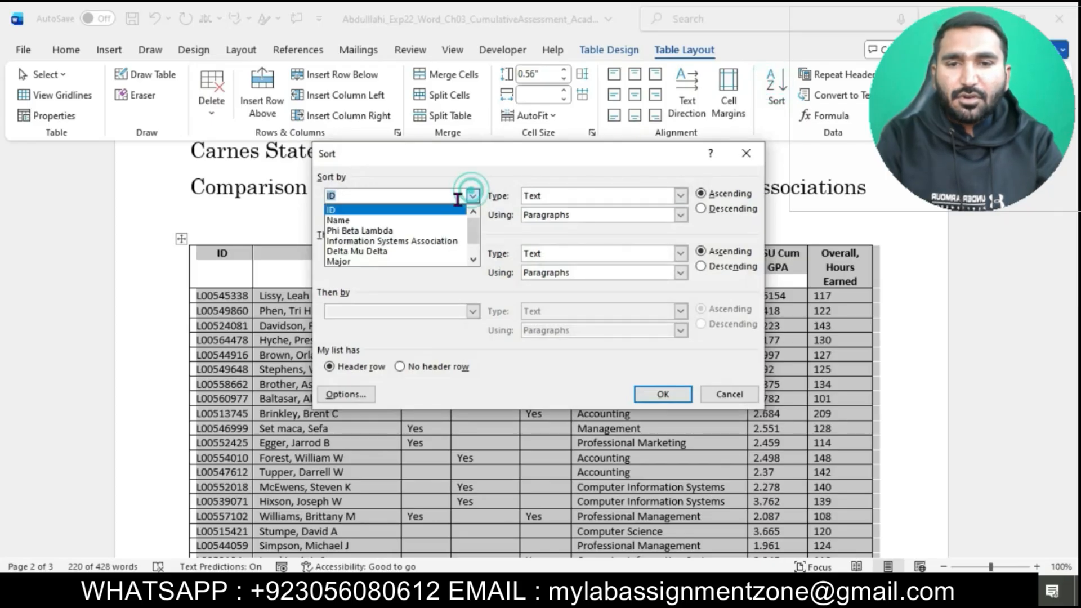
{"action": "left_click", "coordinate": [401, 263]}
{"action": "mouse_move", "coordinate": [611, 590]}
{"action": "mouse_move", "coordinate": [583, 532]}
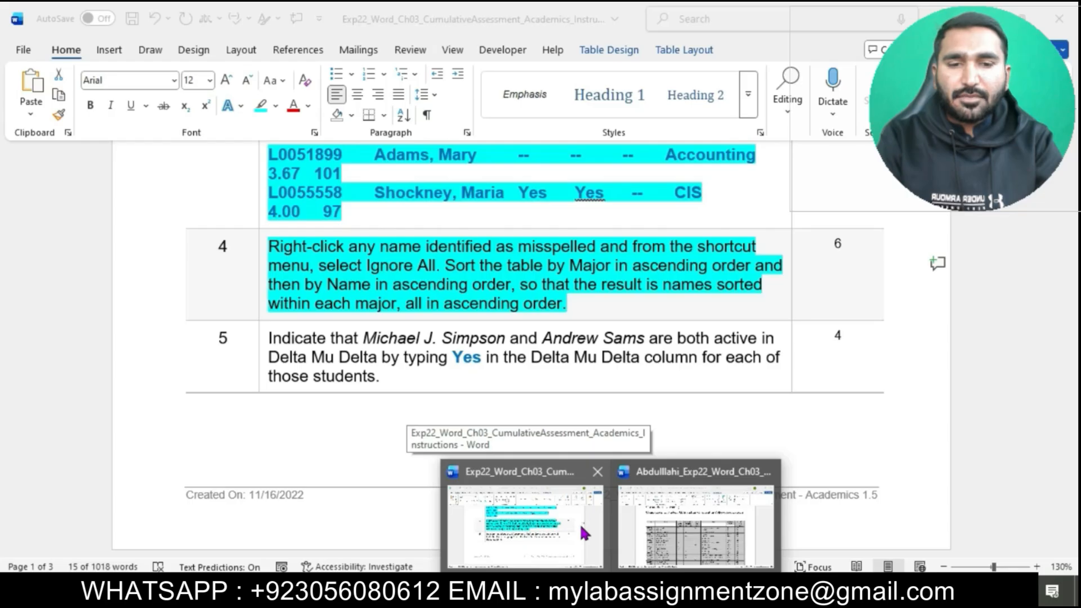
{"action": "left_click", "coordinate": [696, 523]}
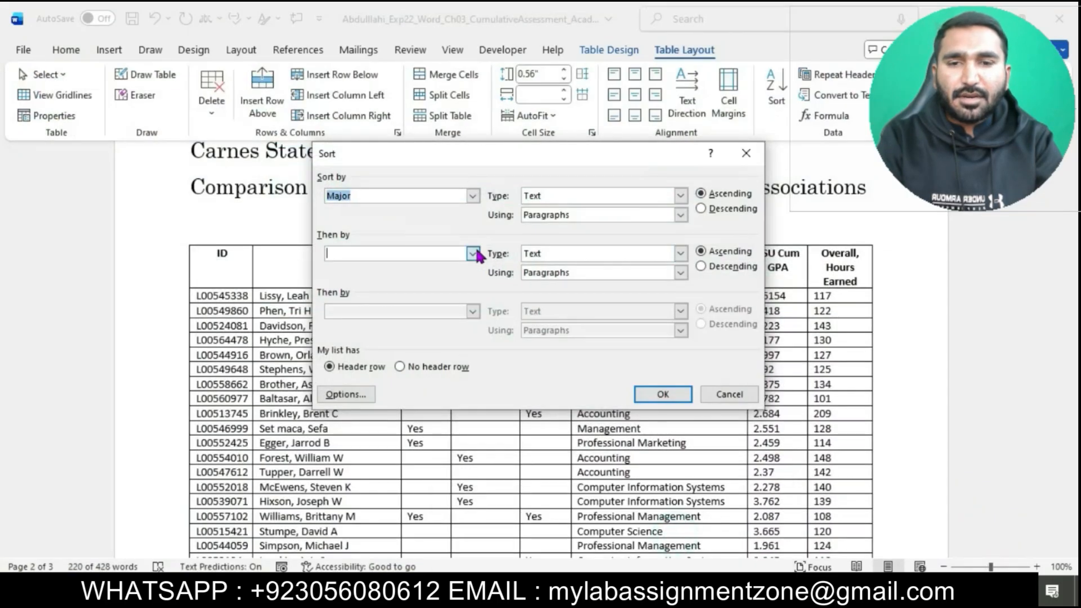
{"action": "left_click", "coordinate": [473, 254]}
{"action": "left_click", "coordinate": [413, 280]}
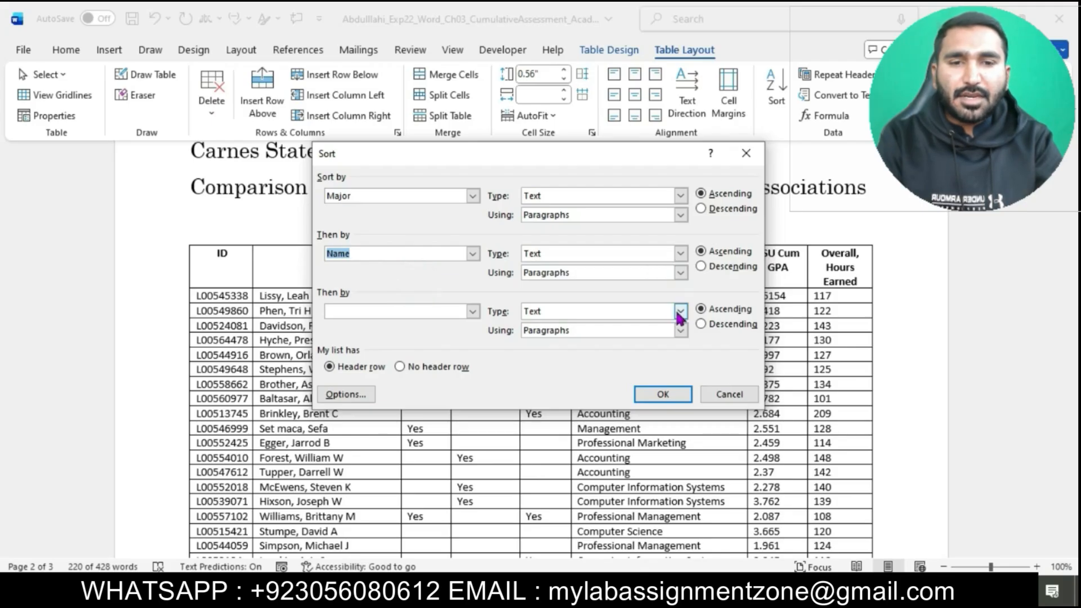
{"action": "left_click", "coordinate": [664, 397]}
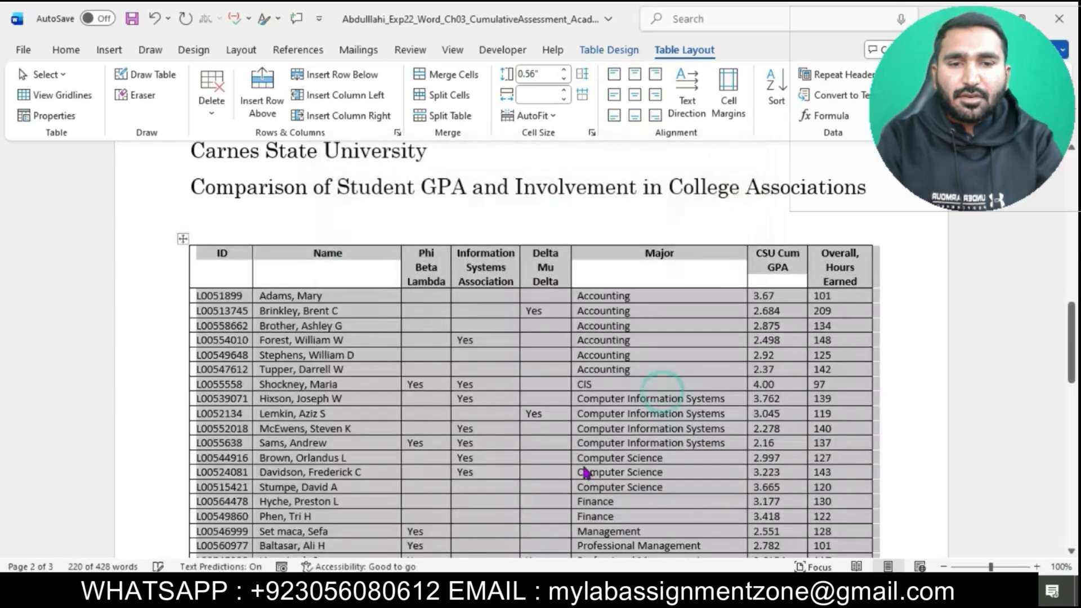
Step: Return to the instructions document and highlight all of step 5's text in turquoise
{"action": "mouse_move", "coordinate": [592, 560]}
{"action": "left_click", "coordinate": [577, 540]}
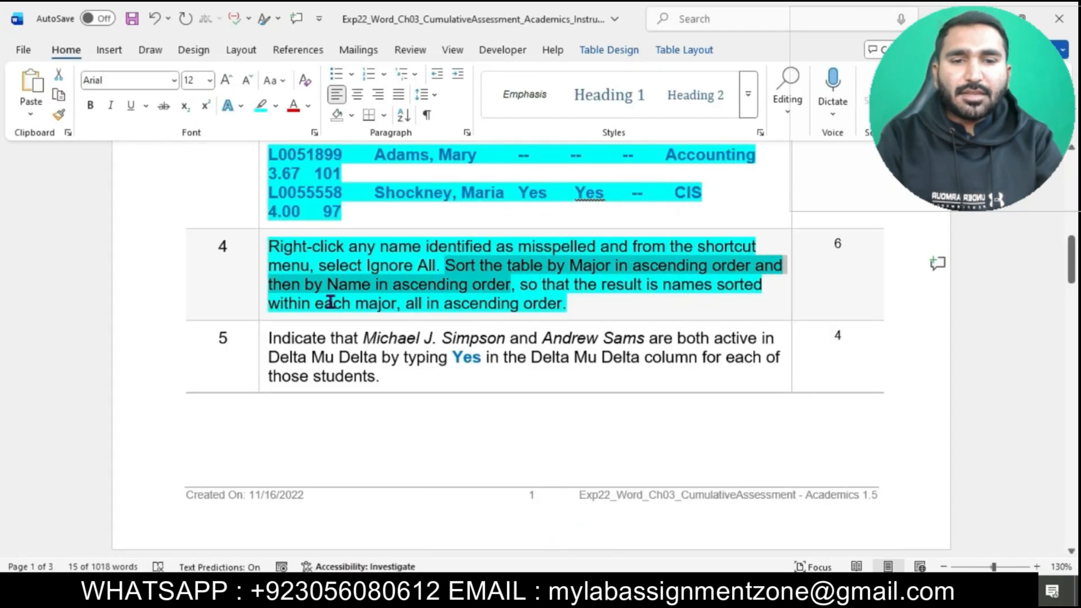
{"action": "left_click", "coordinate": [501, 304]}
{"action": "scroll", "coordinate": [510, 303], "scroll_direction": "down", "scroll_amount": 2}
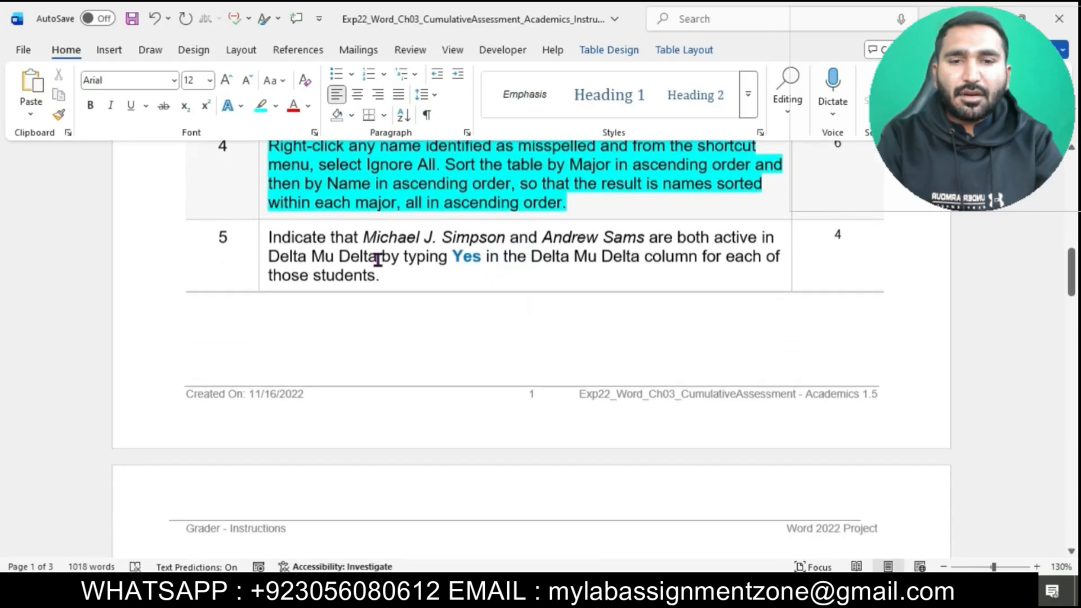
{"action": "left_click", "coordinate": [266, 243]}
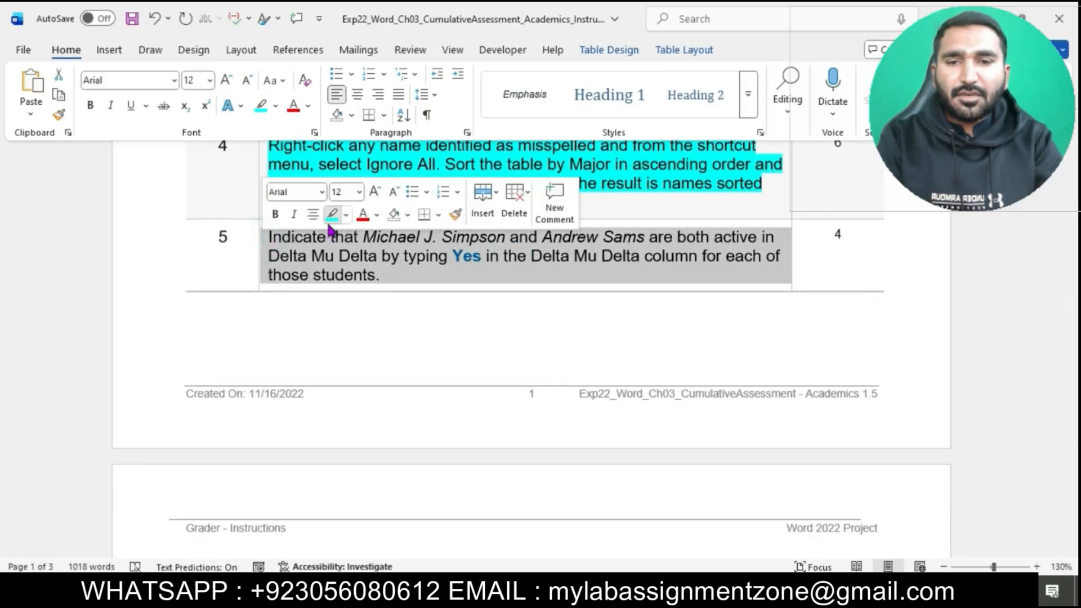
{"action": "left_click", "coordinate": [331, 217]}
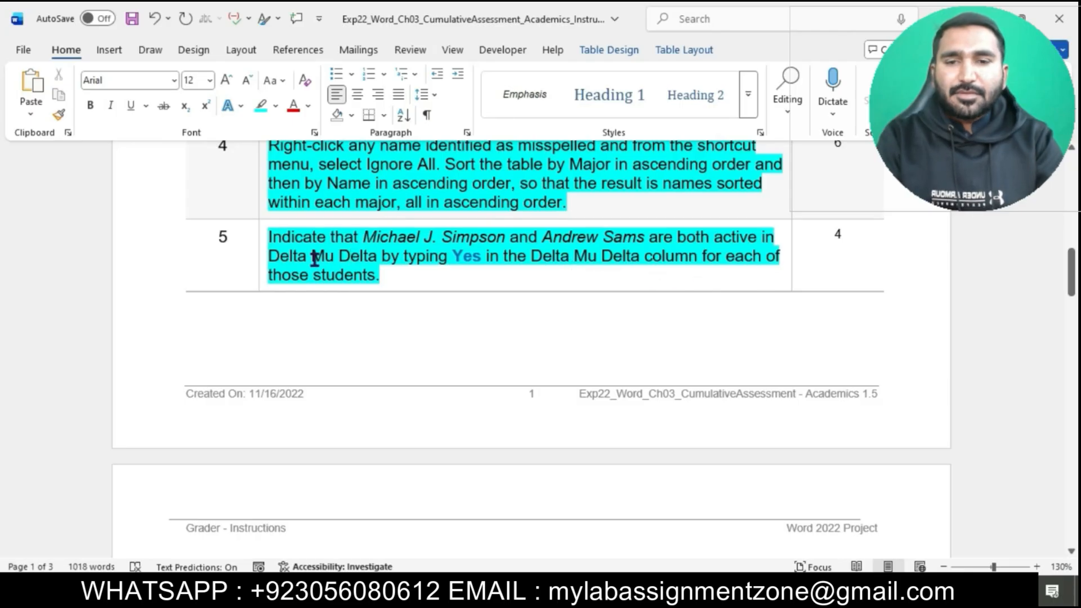
Step: Look up the first student named in step 5 in the project document's table
{"action": "left_click_drag", "start_coordinate": [278, 238], "coordinate": [494, 237]}
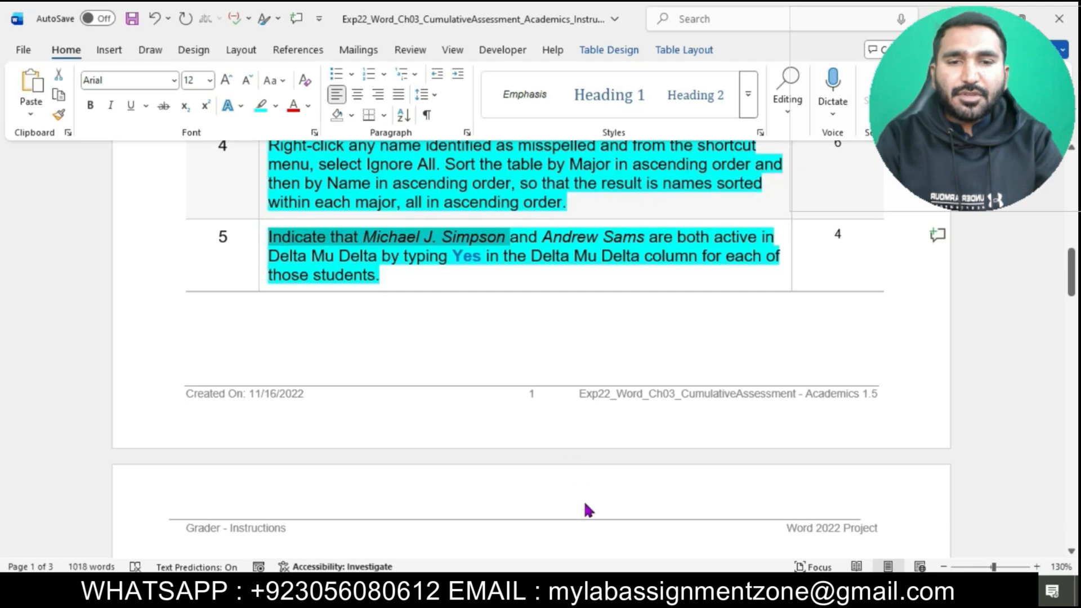
{"action": "mouse_move", "coordinate": [597, 568]}
{"action": "left_click", "coordinate": [666, 542]}
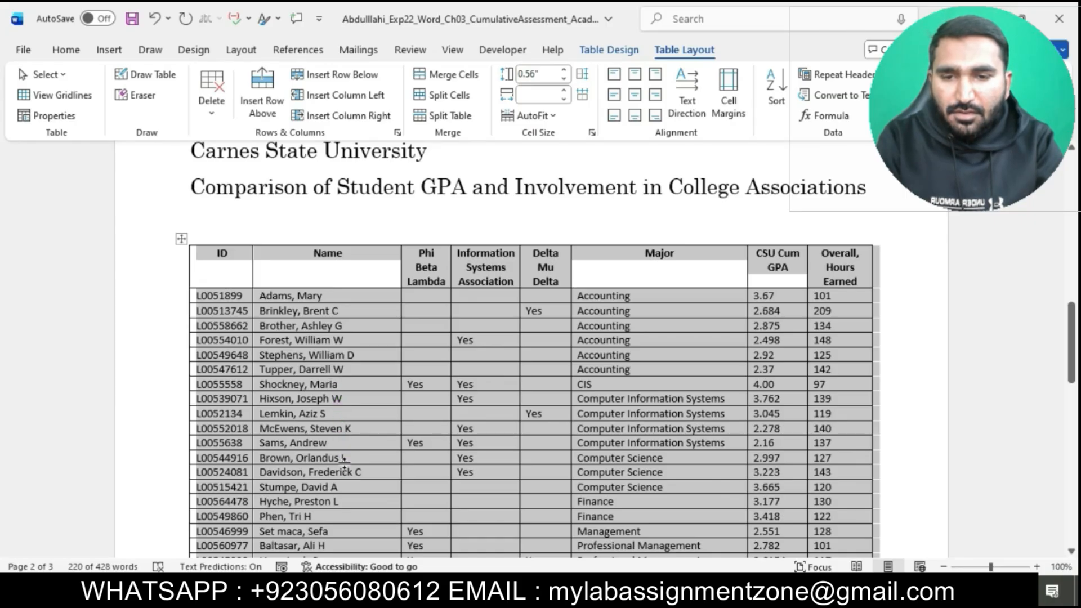
{"action": "scroll", "coordinate": [344, 461], "scroll_direction": "down", "scroll_amount": 1}
{"action": "left_click", "coordinate": [364, 422]}
{"action": "scroll", "coordinate": [364, 424], "scroll_direction": "down", "scroll_amount": 2}
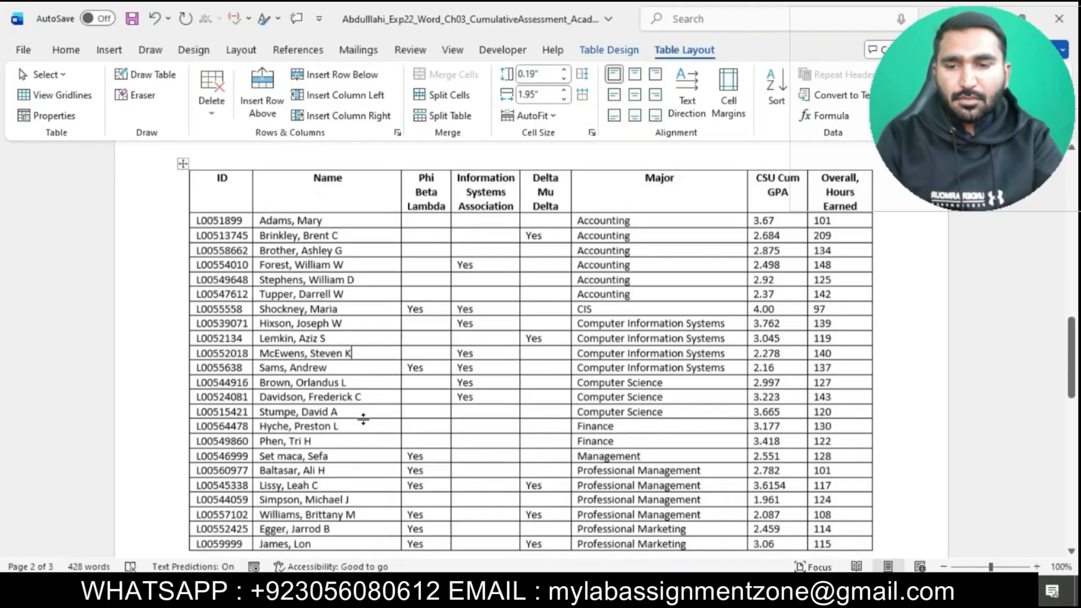
{"action": "scroll", "coordinate": [363, 420], "scroll_direction": "down", "scroll_amount": 1}
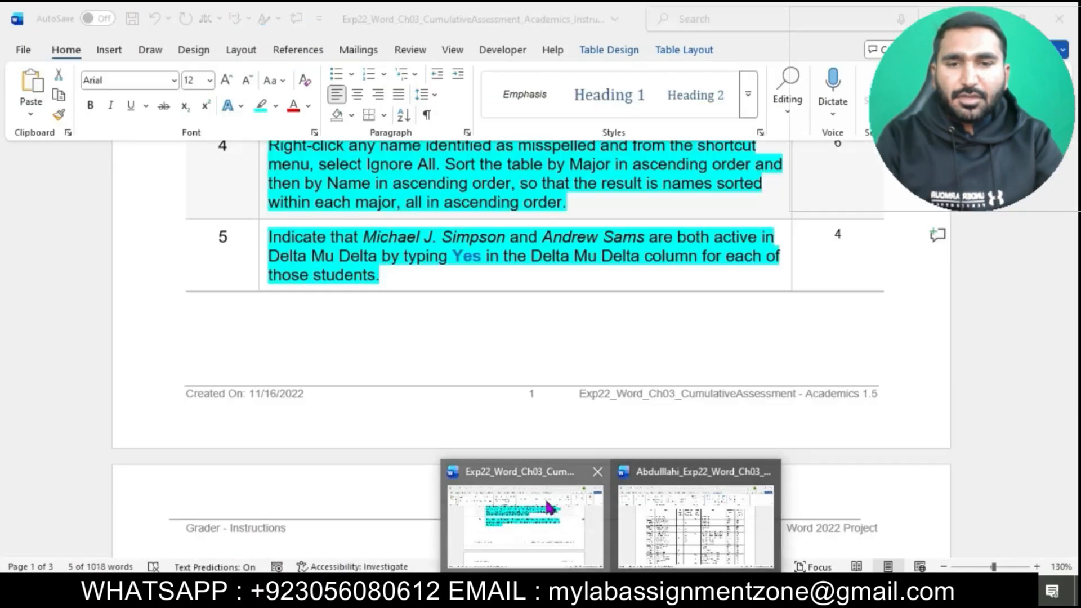
Step: Check step 5's required entry and enter Yes in the Delta Mu Delta column for the first student it names
{"action": "left_click", "coordinate": [549, 507]}
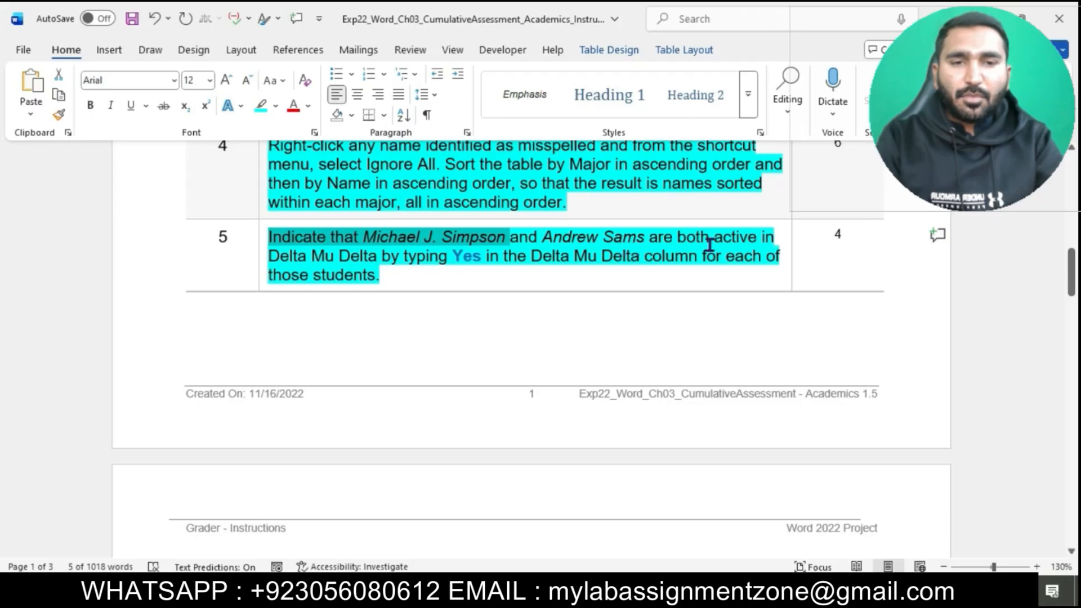
{"action": "double_click", "coordinate": [454, 258]}
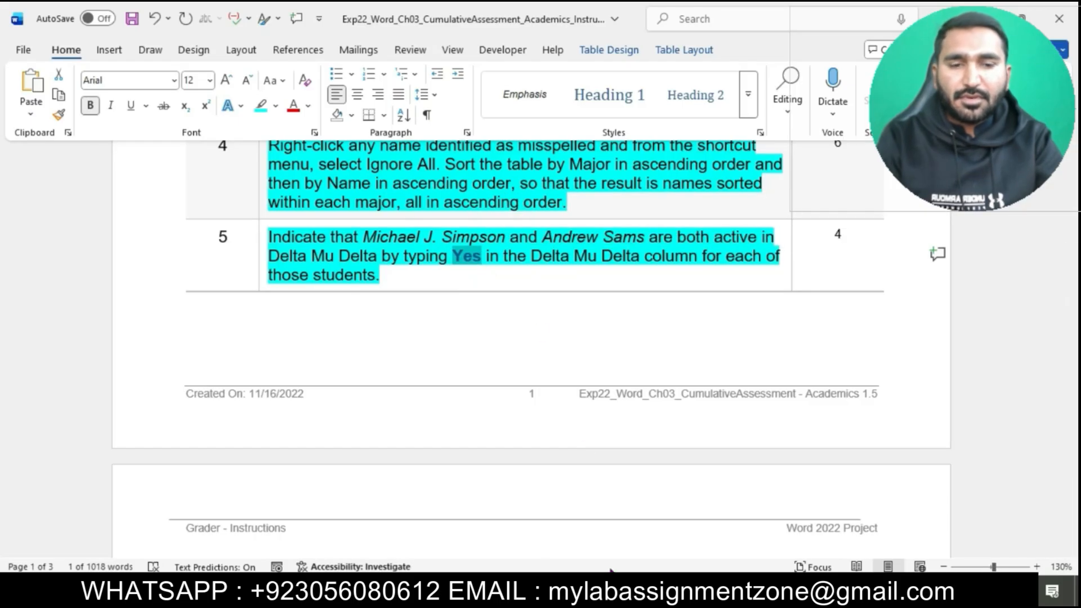
{"action": "mouse_move", "coordinate": [612, 592]}
{"action": "left_click", "coordinate": [664, 541]}
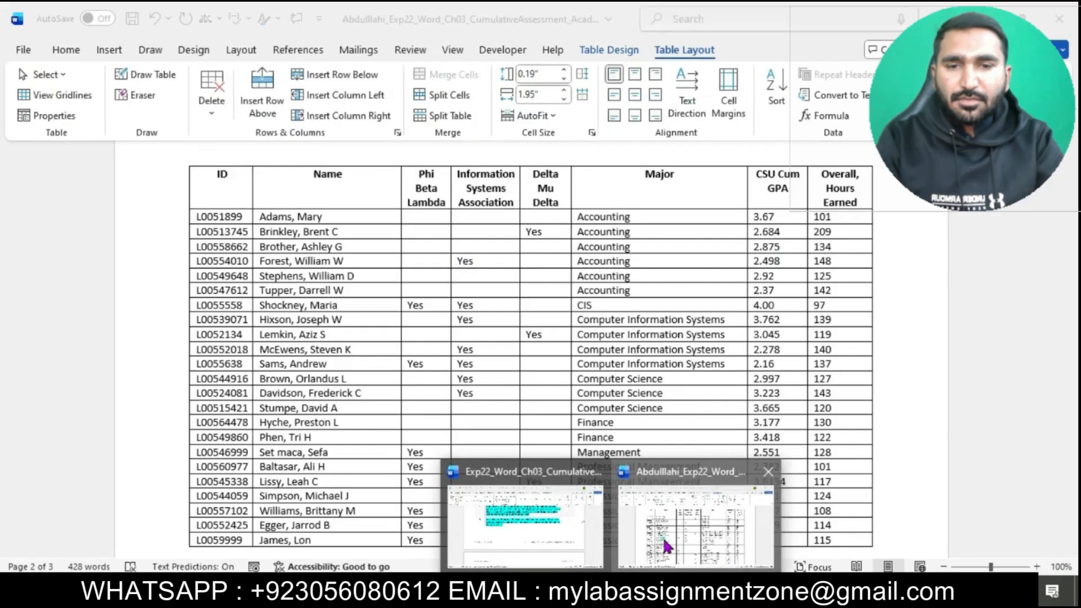
{"action": "scroll", "coordinate": [570, 408], "scroll_direction": "down", "scroll_amount": 1}
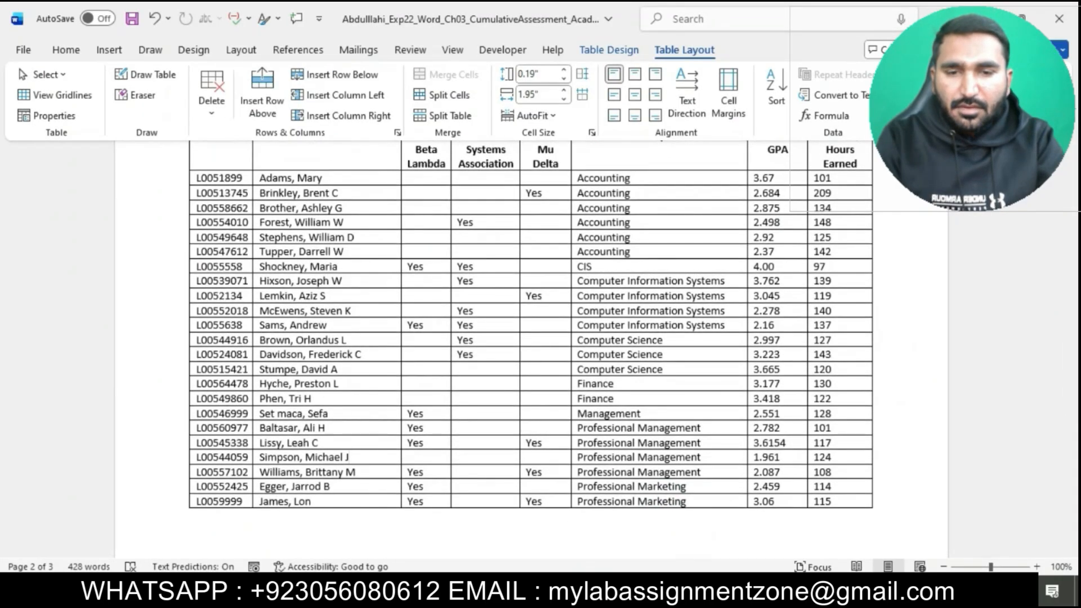
{"action": "mouse_move", "coordinate": [612, 591]}
{"action": "left_click", "coordinate": [584, 543]}
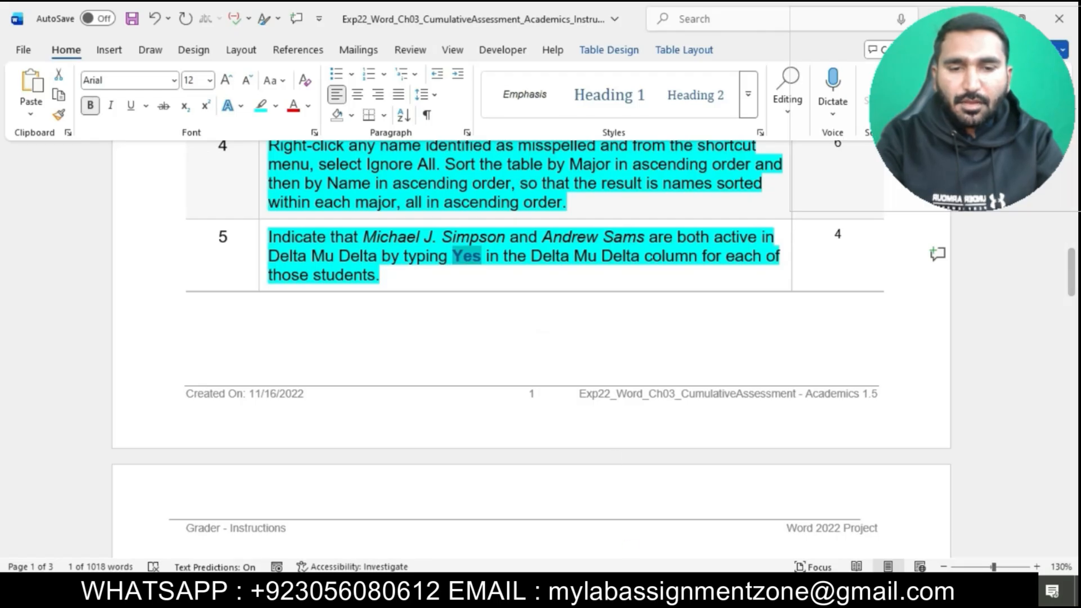
{"action": "mouse_move", "coordinate": [606, 595]}
{"action": "left_click", "coordinate": [675, 526]}
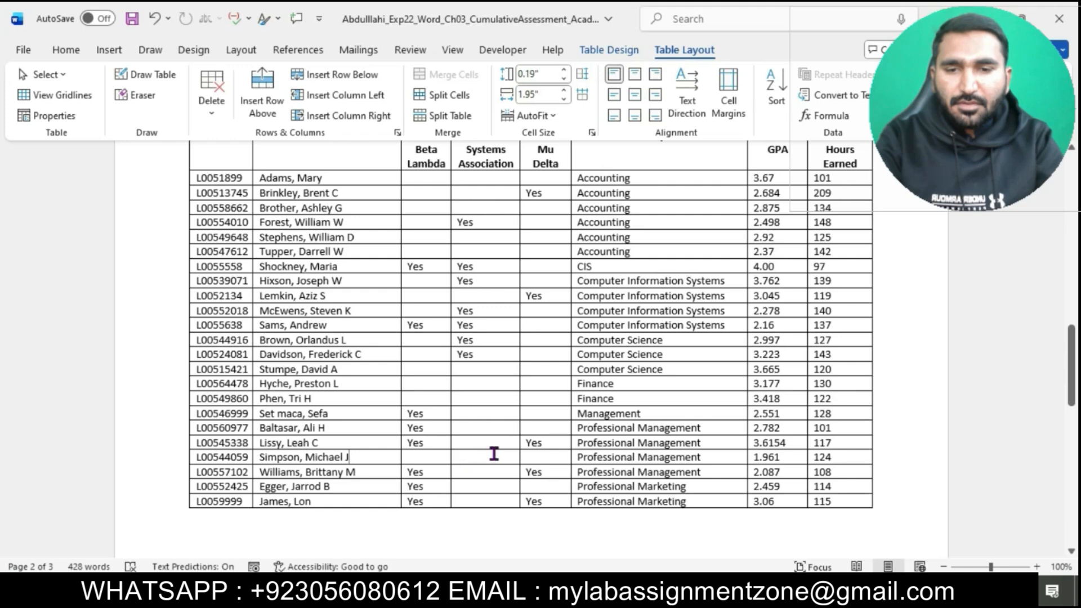
{"action": "left_click", "coordinate": [534, 458]}
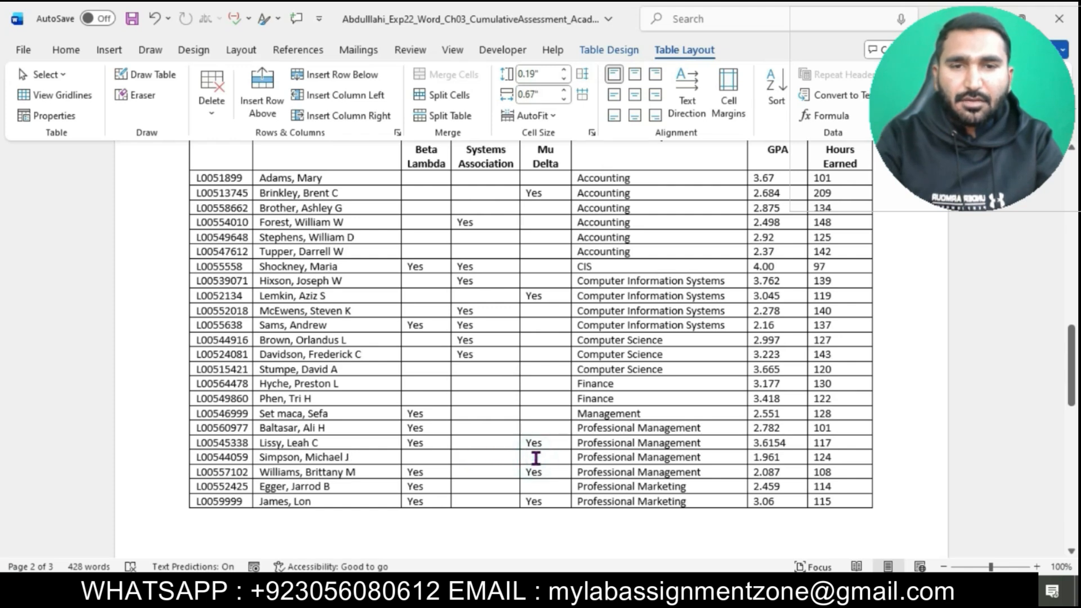
{"action": "type", "text": "Yes"}
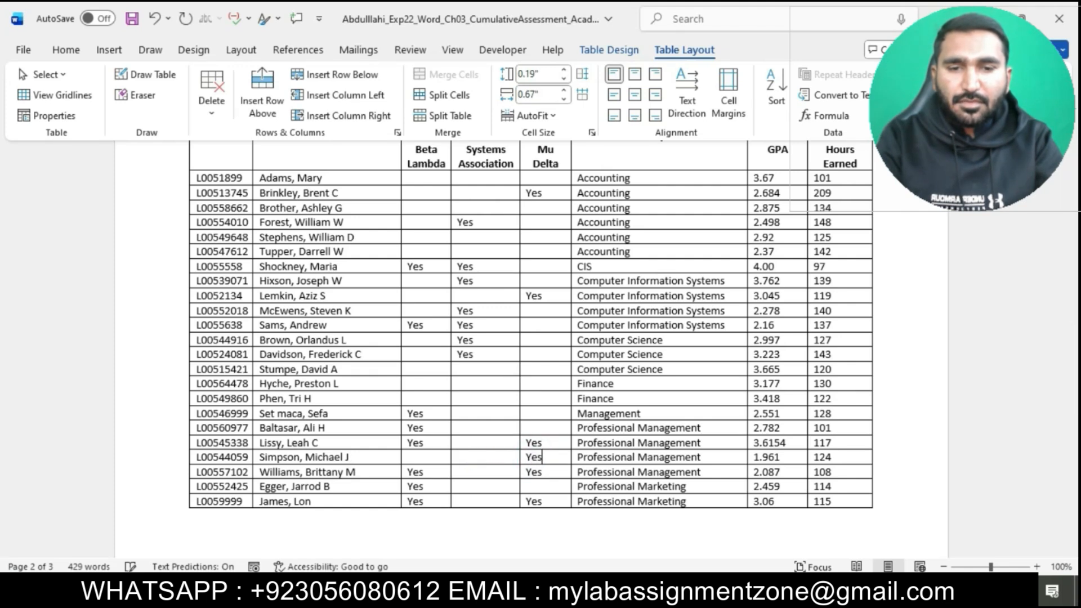
Step: Recheck step 5 and enter Yes in the Delta Mu Delta column for the second student it names
{"action": "mouse_move", "coordinate": [611, 596]}
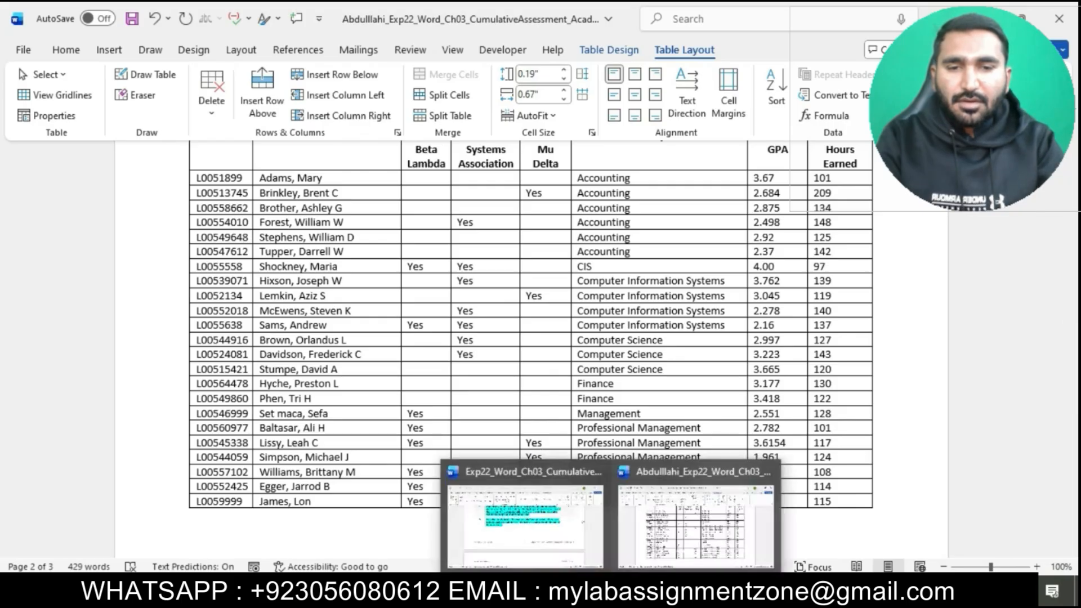
{"action": "left_click", "coordinate": [577, 555]}
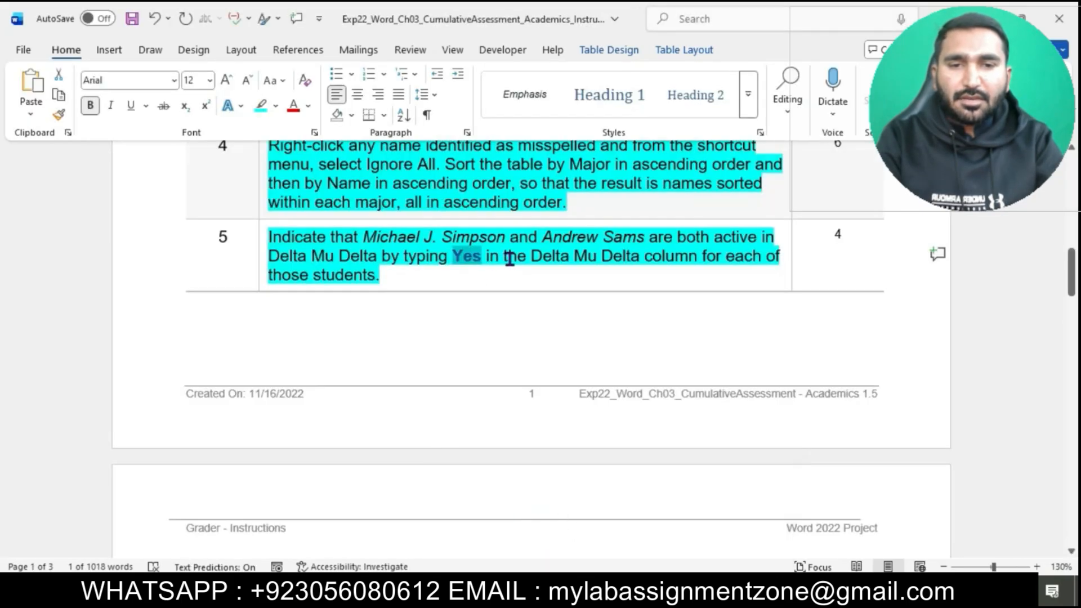
{"action": "mouse_move", "coordinate": [611, 596]}
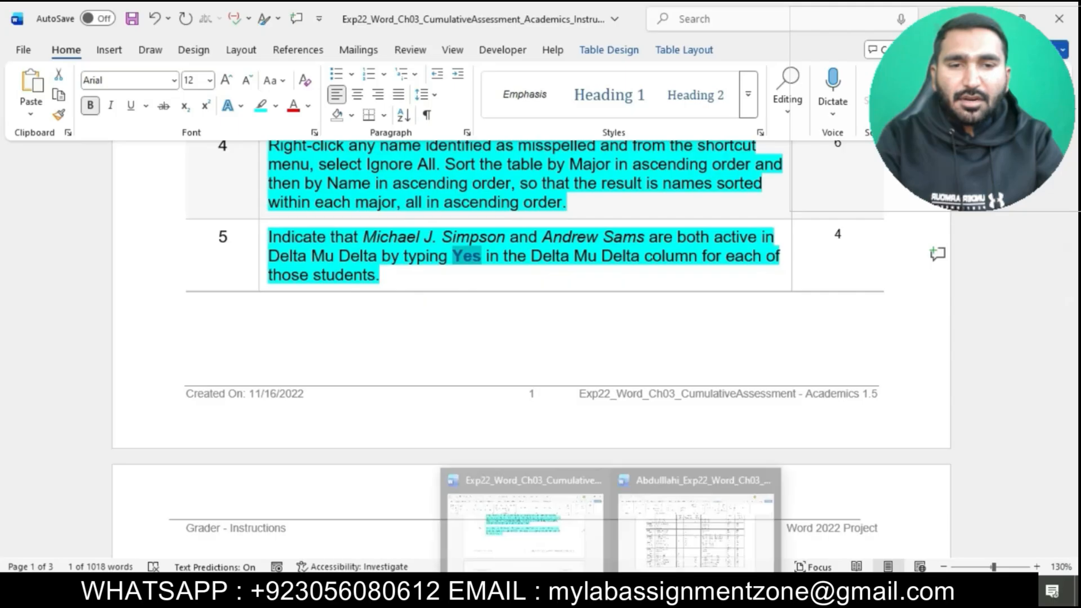
{"action": "left_click", "coordinate": [695, 543]}
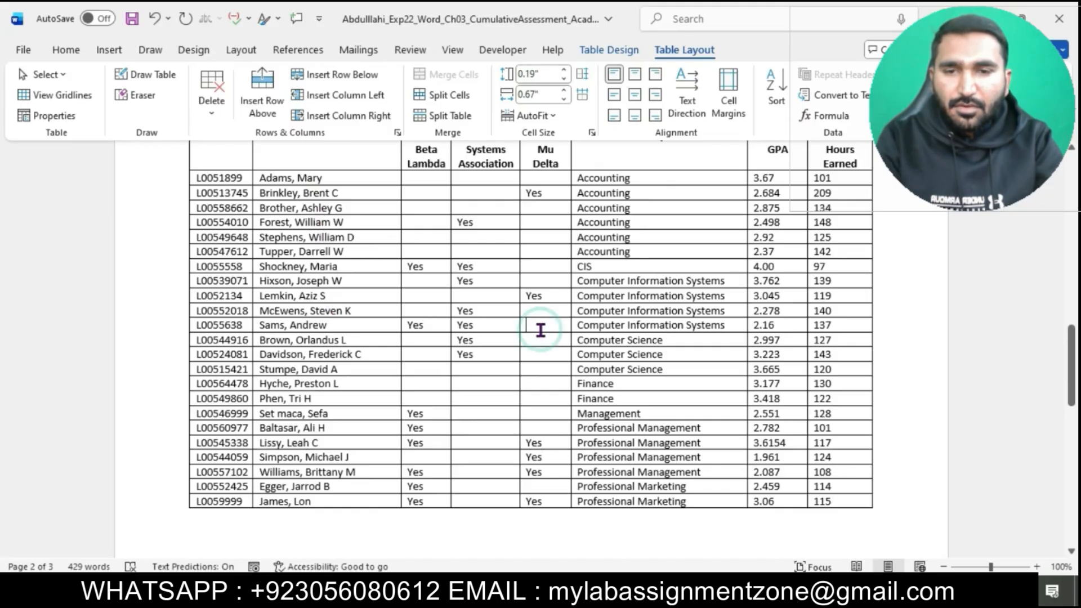
{"action": "type", "text": "Yes"}
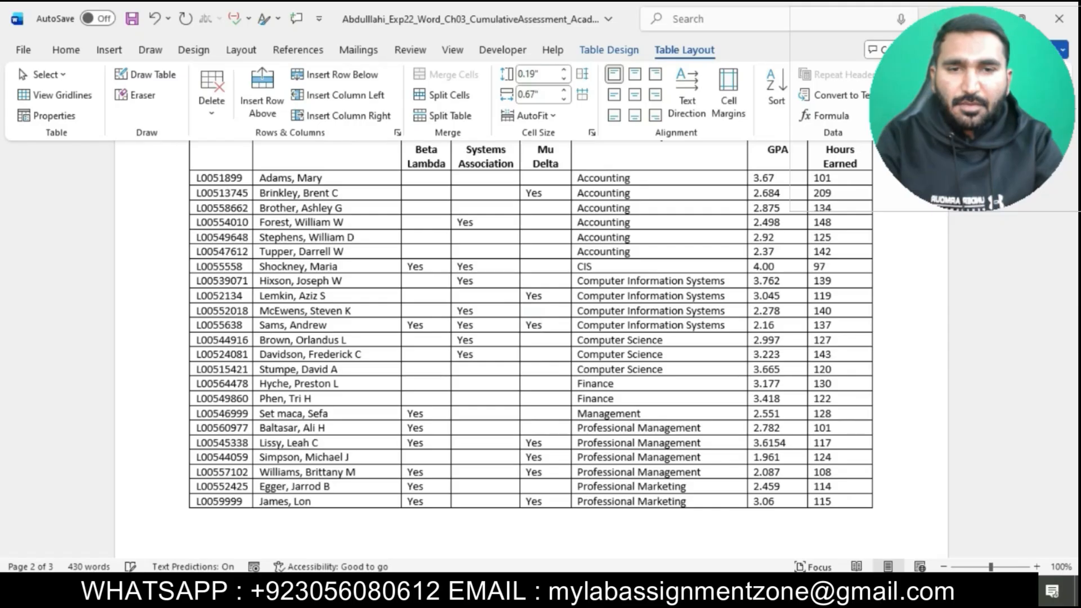
{"action": "left_click", "coordinate": [538, 338]}
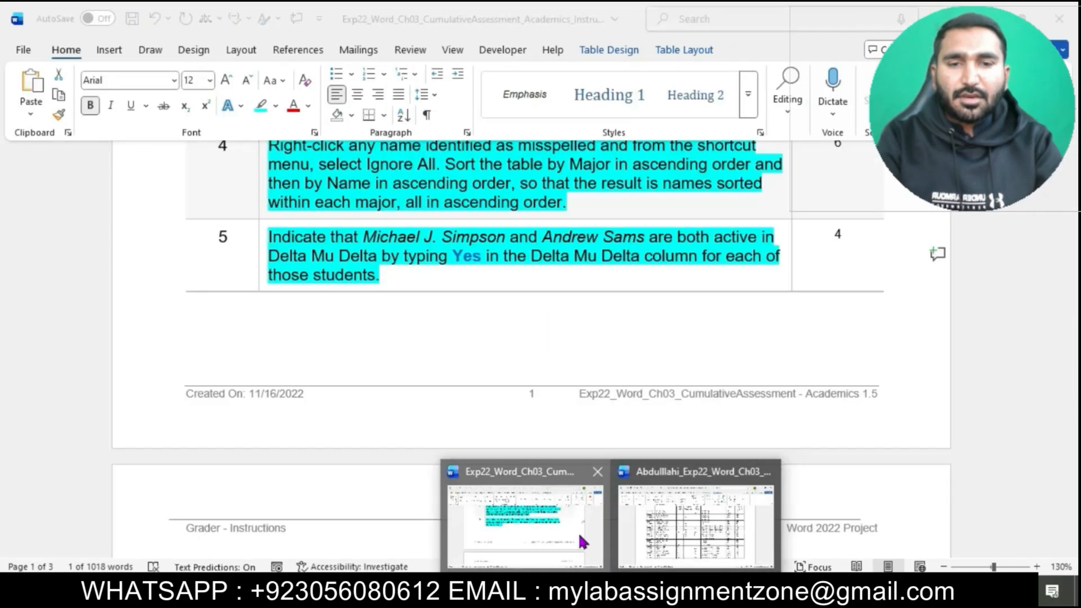
Step: Return to the instructions document and highlight all of step 6's text in turquoise
{"action": "left_click", "coordinate": [578, 535]}
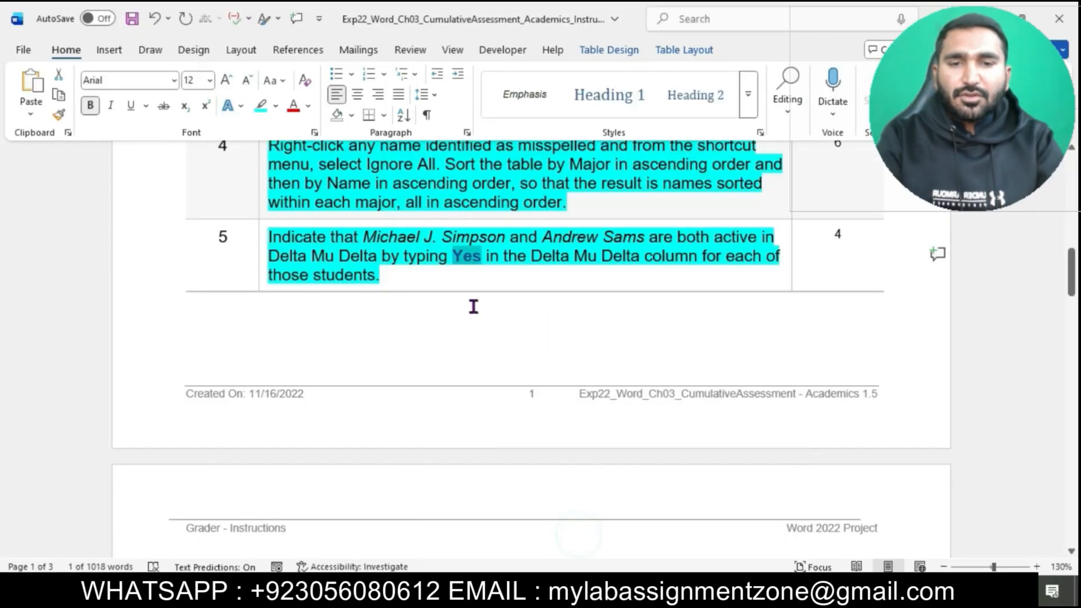
{"action": "left_click", "coordinate": [601, 287]}
{"action": "scroll", "coordinate": [601, 287], "scroll_direction": "down", "scroll_amount": 6}
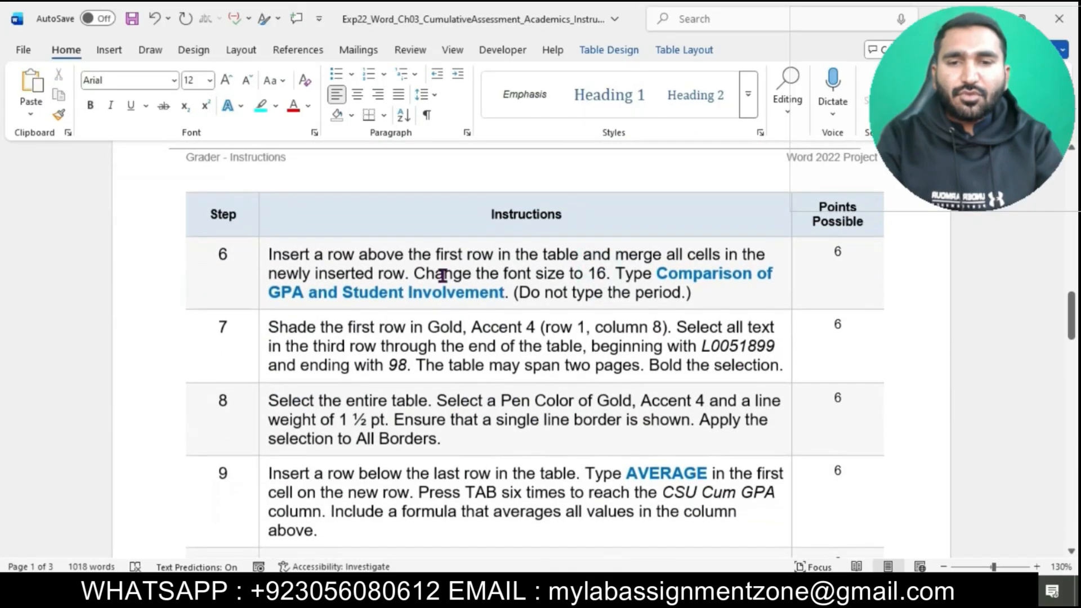
{"action": "left_click", "coordinate": [262, 255]}
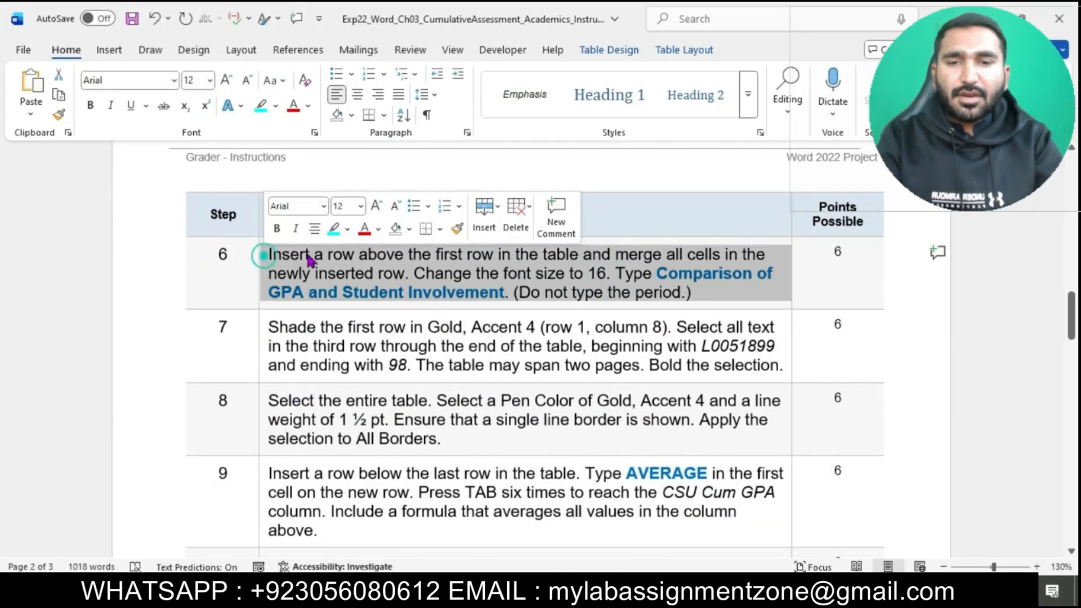
{"action": "left_click", "coordinate": [334, 228]}
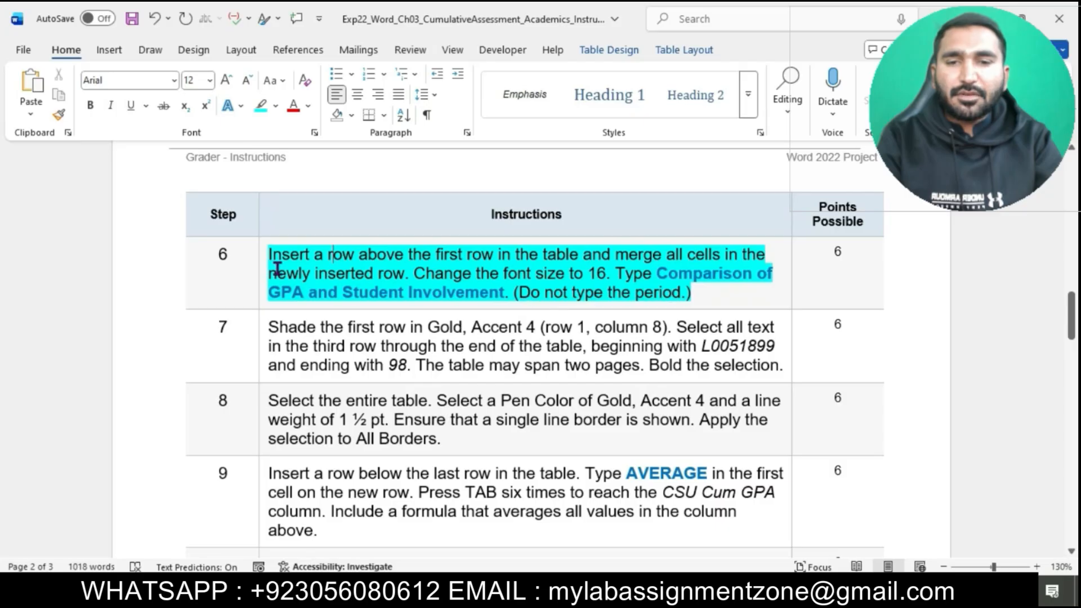
Step: Following the first part of step 6, insert a row above the student table's header row in the project document
{"action": "left_click_drag", "start_coordinate": [268, 253], "coordinate": [581, 252]}
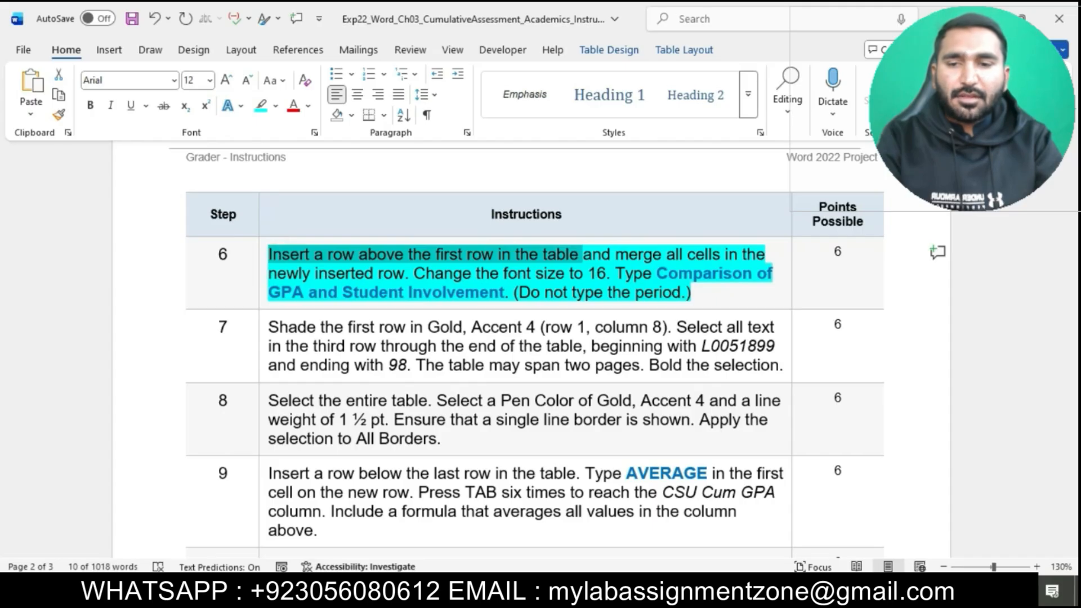
{"action": "left_click", "coordinate": [697, 574]}
{"action": "scroll", "coordinate": [664, 393], "scroll_direction": "up", "scroll_amount": 5}
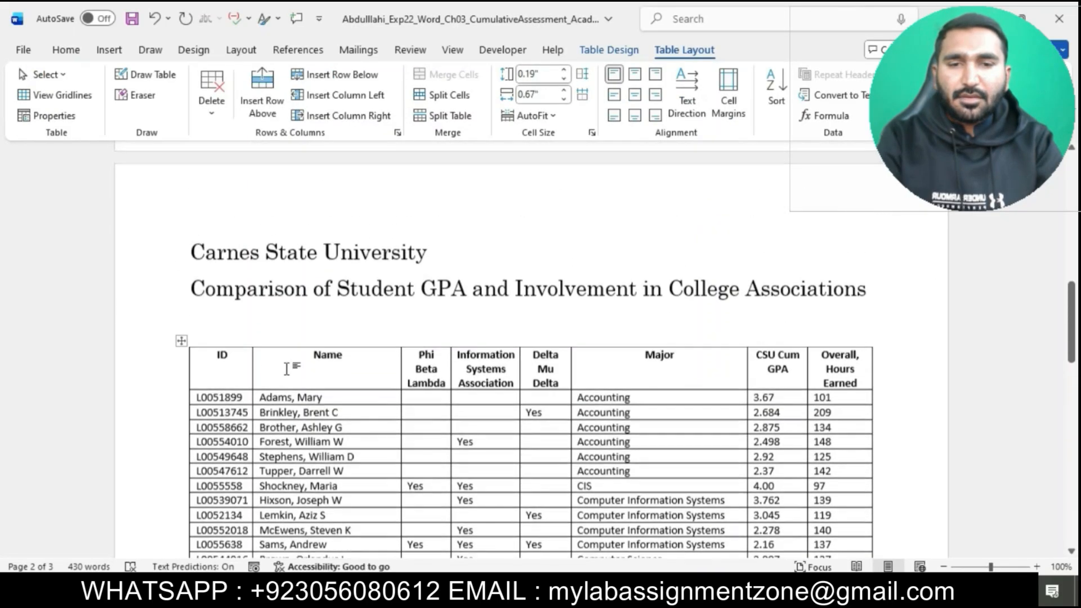
{"action": "left_click", "coordinate": [231, 360]}
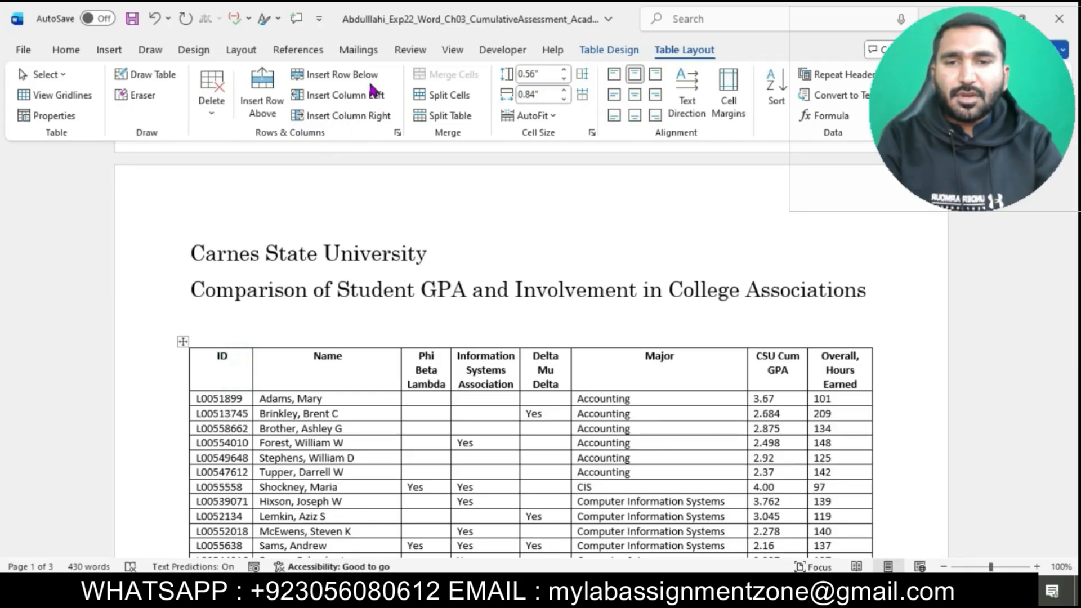
{"action": "left_click", "coordinate": [268, 90]}
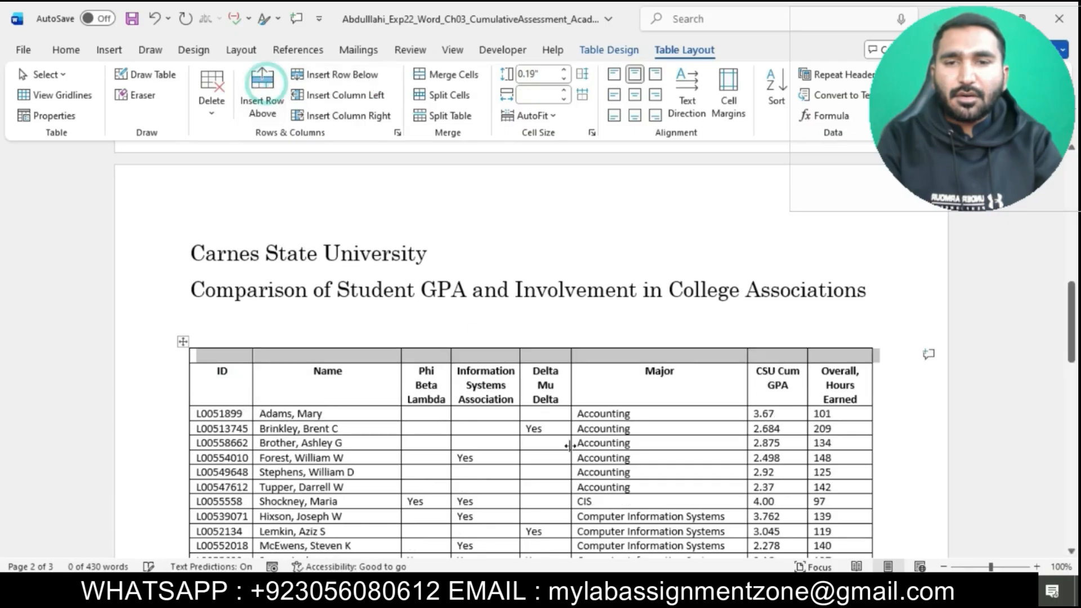
Step: Check step 6's merge instruction and merge all cells in the newly inserted top row of the student table
{"action": "mouse_move", "coordinate": [611, 595]}
{"action": "left_click", "coordinate": [552, 510]}
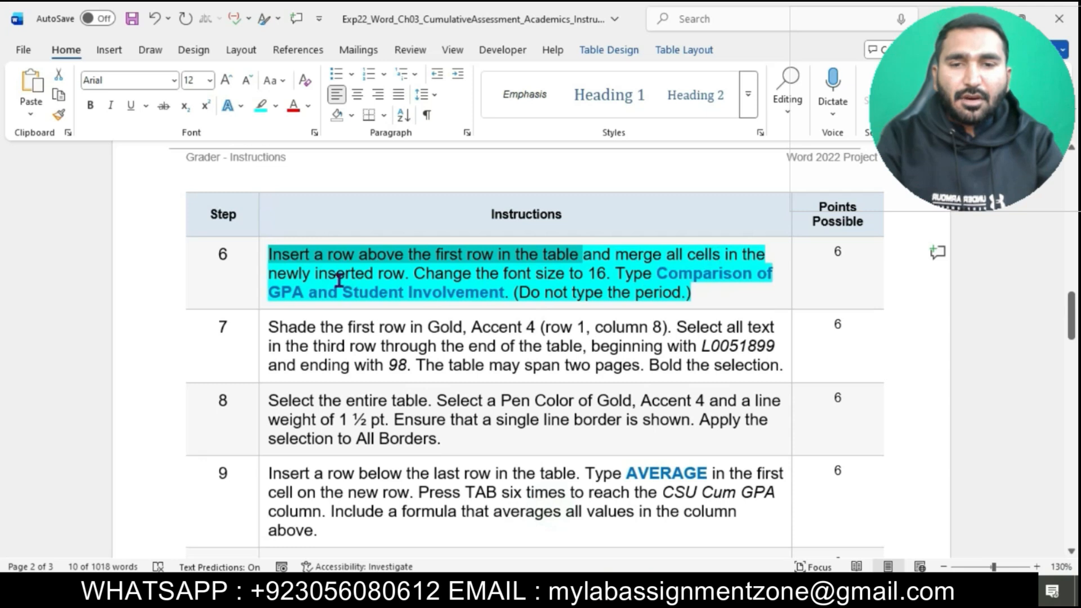
{"action": "left_click_drag", "start_coordinate": [583, 255], "coordinate": [420, 271]}
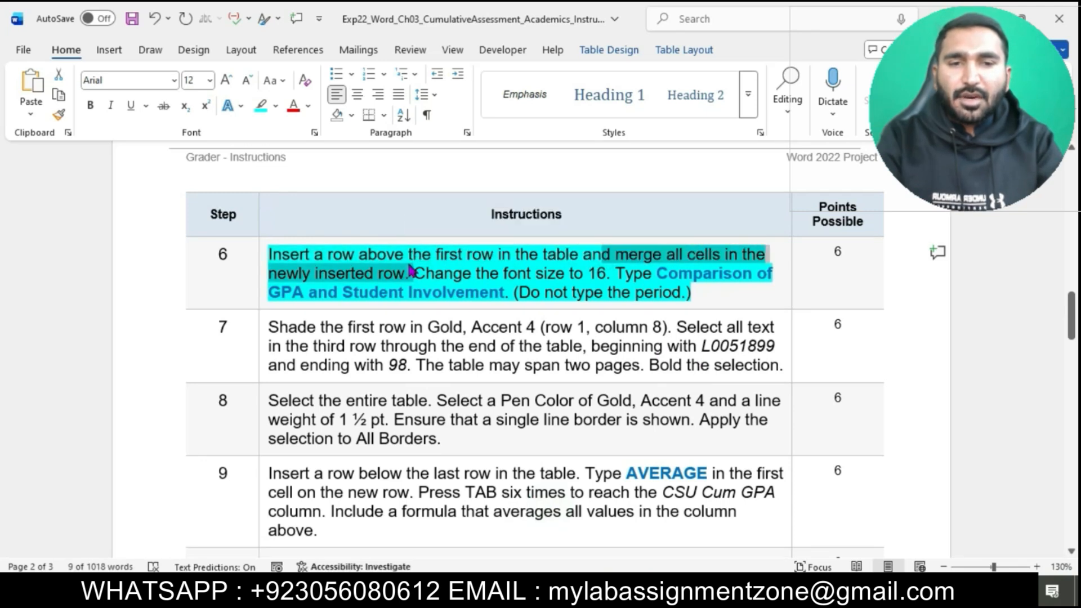
{"action": "mouse_move", "coordinate": [611, 592]}
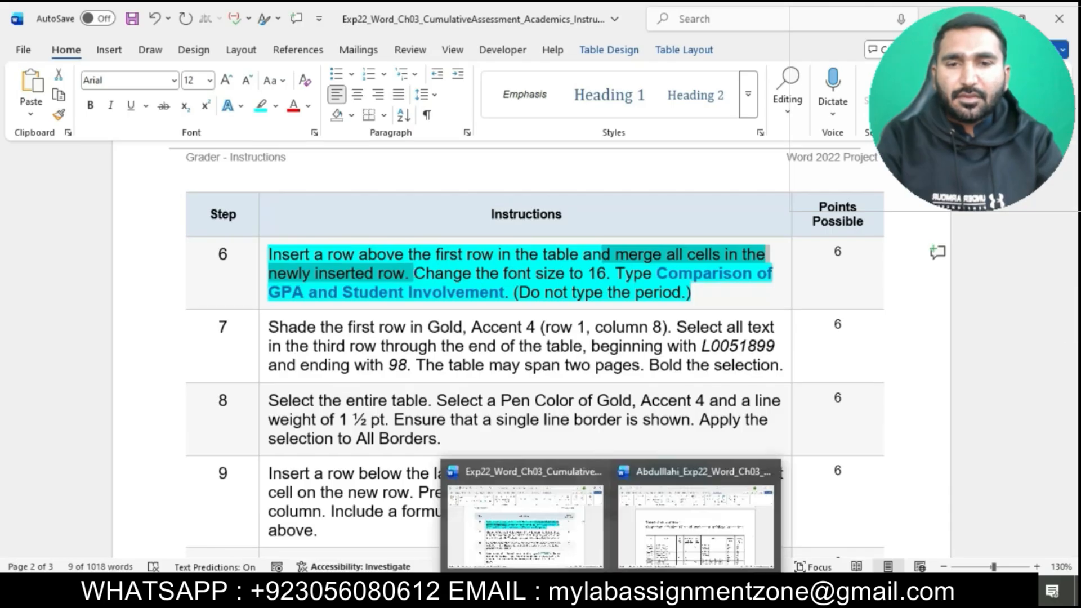
{"action": "left_click", "coordinate": [692, 531]}
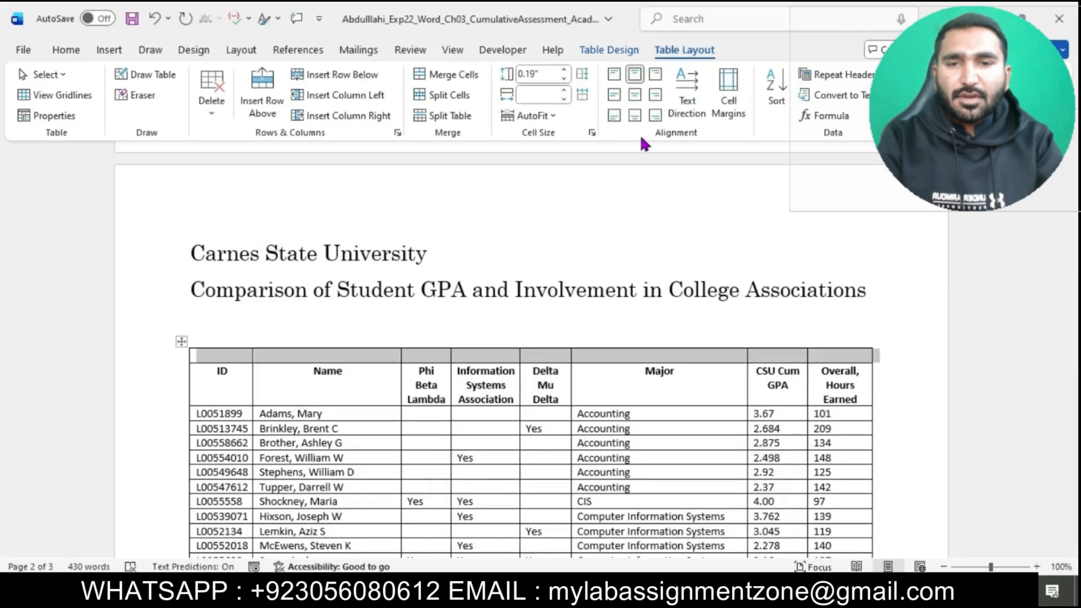
{"action": "left_click", "coordinate": [444, 82]}
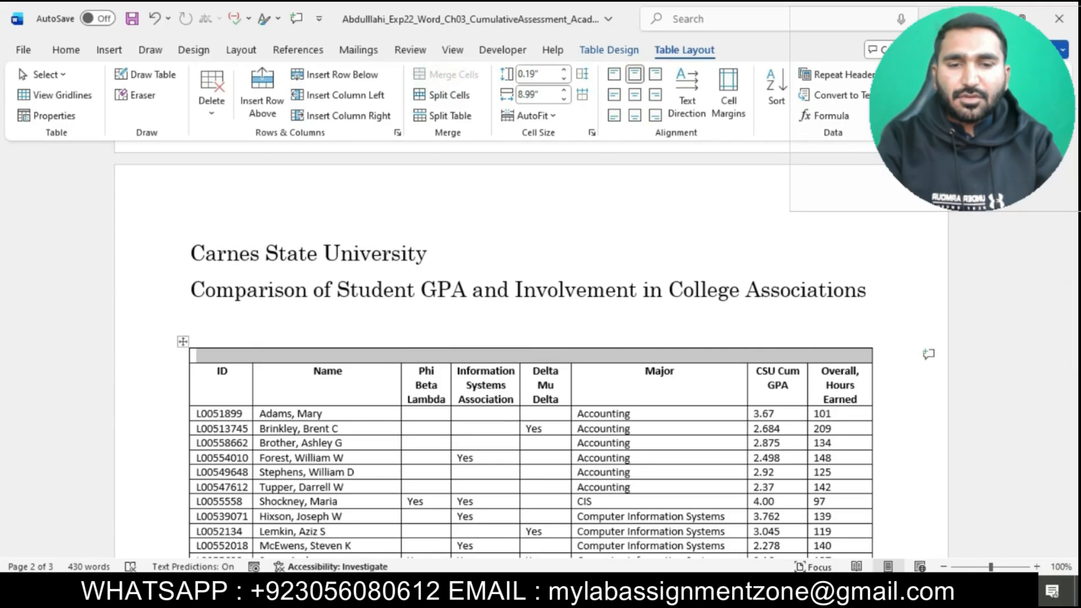
Step: Check step 6's font instruction and set the merged top row's font size to 16
{"action": "mouse_move", "coordinate": [614, 591]}
{"action": "left_click", "coordinate": [563, 529]}
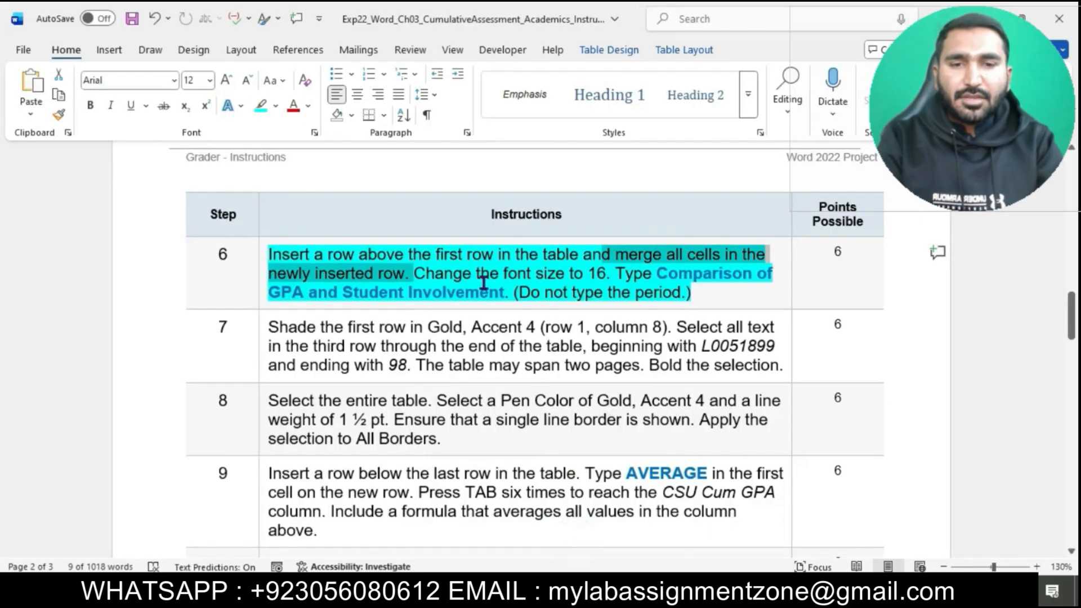
{"action": "left_click_drag", "start_coordinate": [415, 275], "coordinate": [606, 277]}
{"action": "mouse_move", "coordinate": [637, 570]}
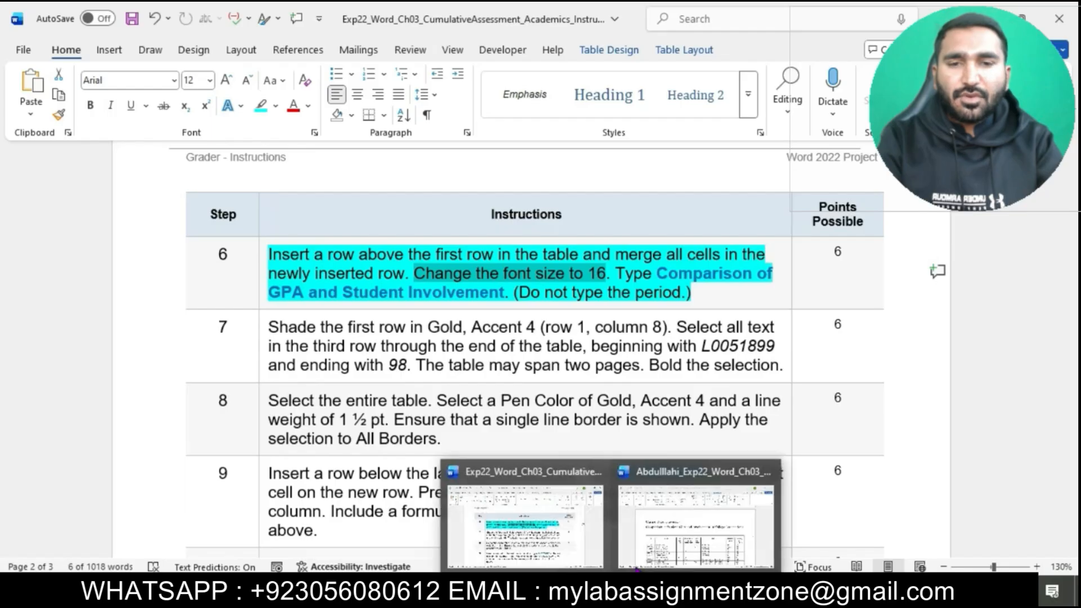
{"action": "left_click", "coordinate": [683, 516]}
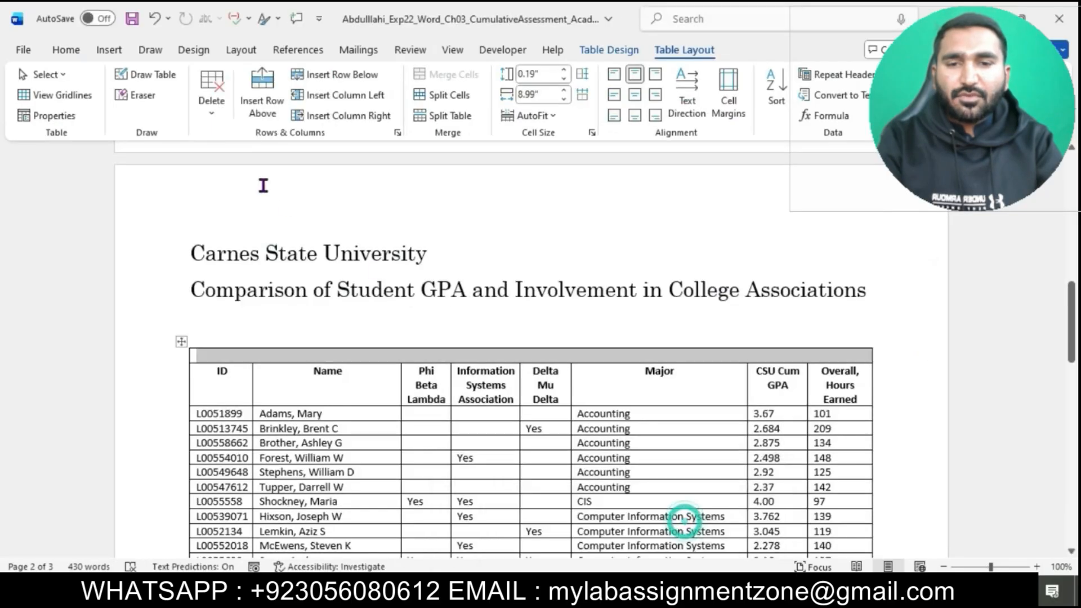
{"action": "left_click", "coordinate": [69, 54]}
{"action": "left_click", "coordinate": [210, 81]}
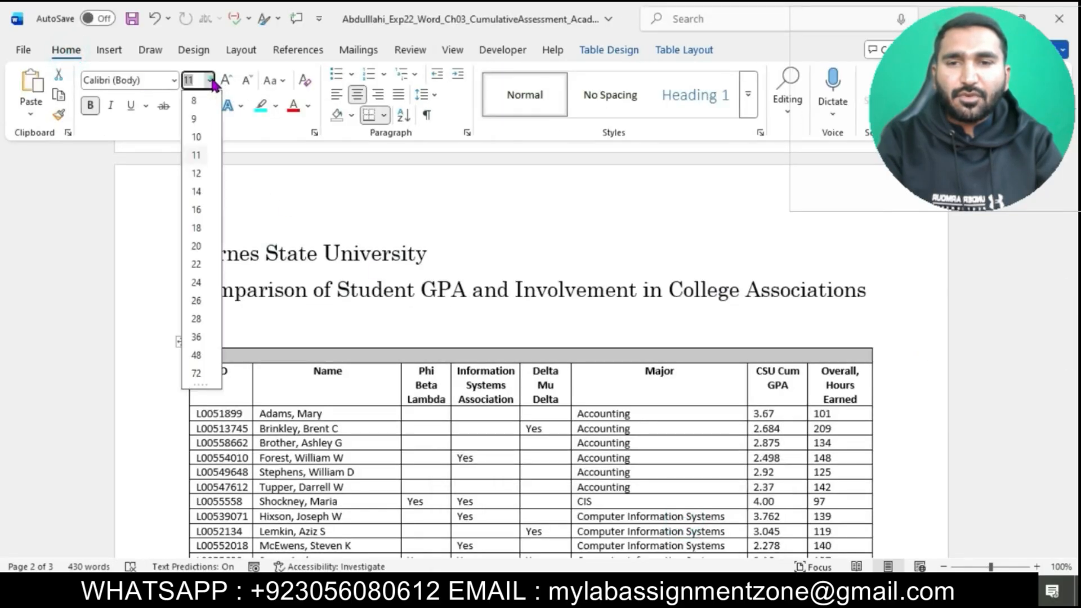
{"action": "left_click", "coordinate": [196, 209]}
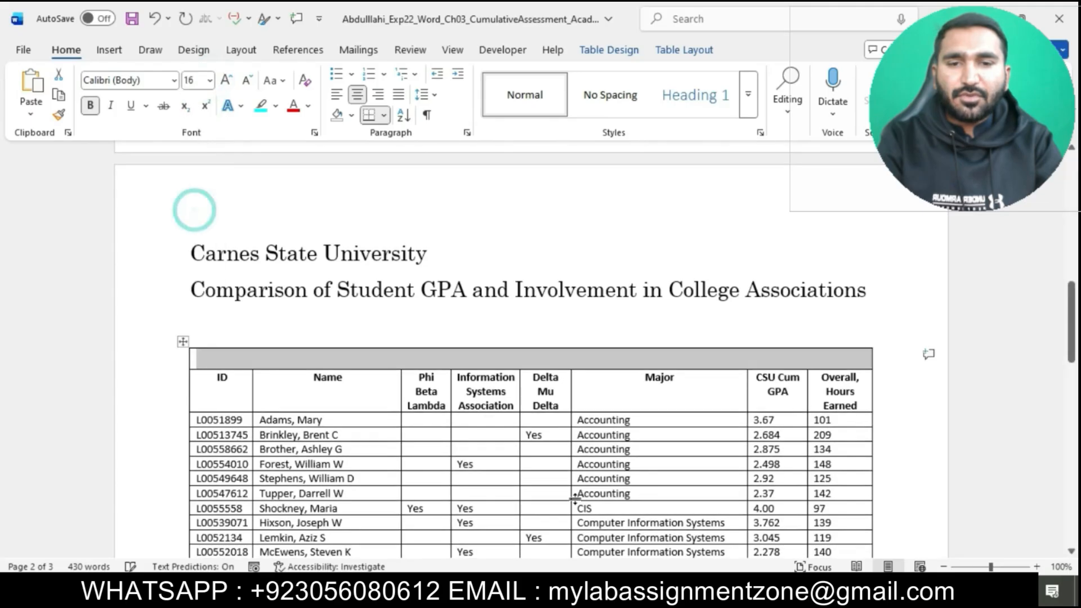
Step: Copy "Comparison of GPA and Student Involvement" from step 6's instructions and paste it as text only into the student table's merged top row
{"action": "left_click", "coordinate": [572, 534]}
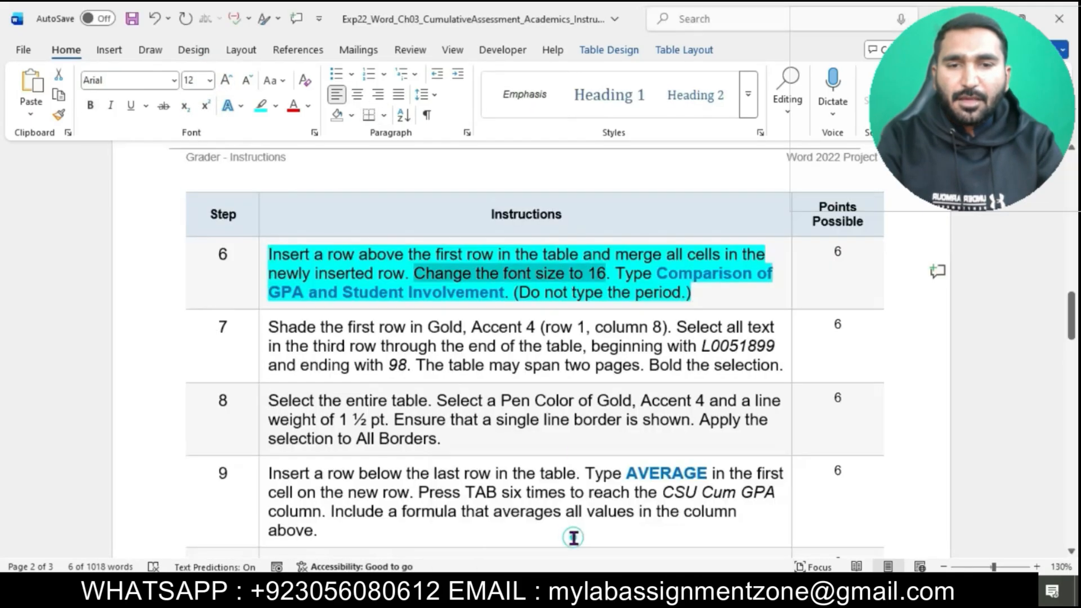
{"action": "left_click_drag", "start_coordinate": [657, 273], "coordinate": [510, 294]}
{"action": "key", "text": "ctrl+c"}
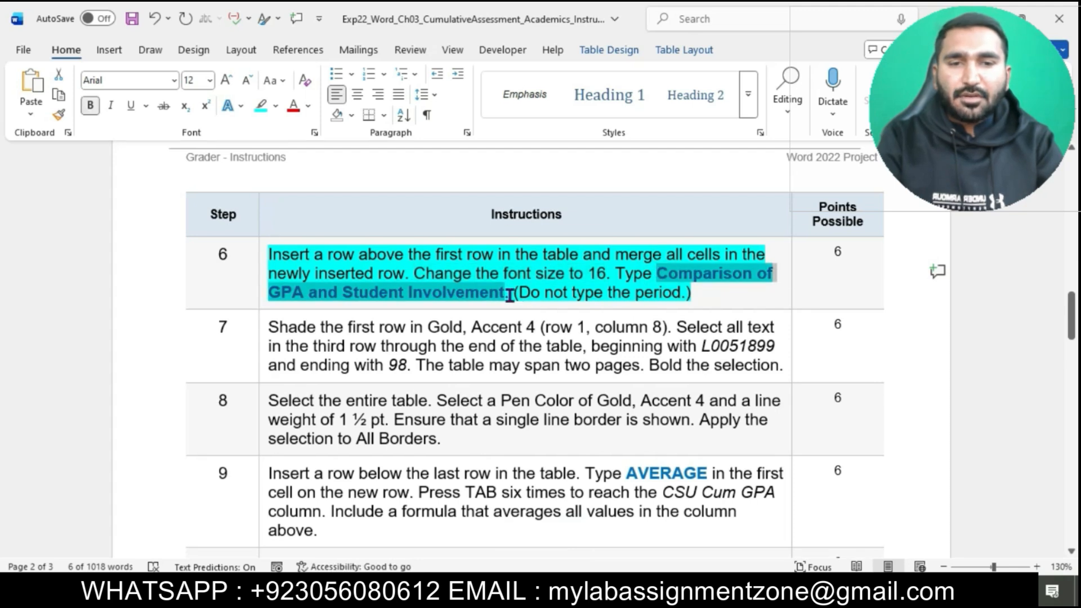
{"action": "mouse_move", "coordinate": [611, 591]}
{"action": "left_click", "coordinate": [685, 538]}
{"action": "left_click", "coordinate": [685, 538]}
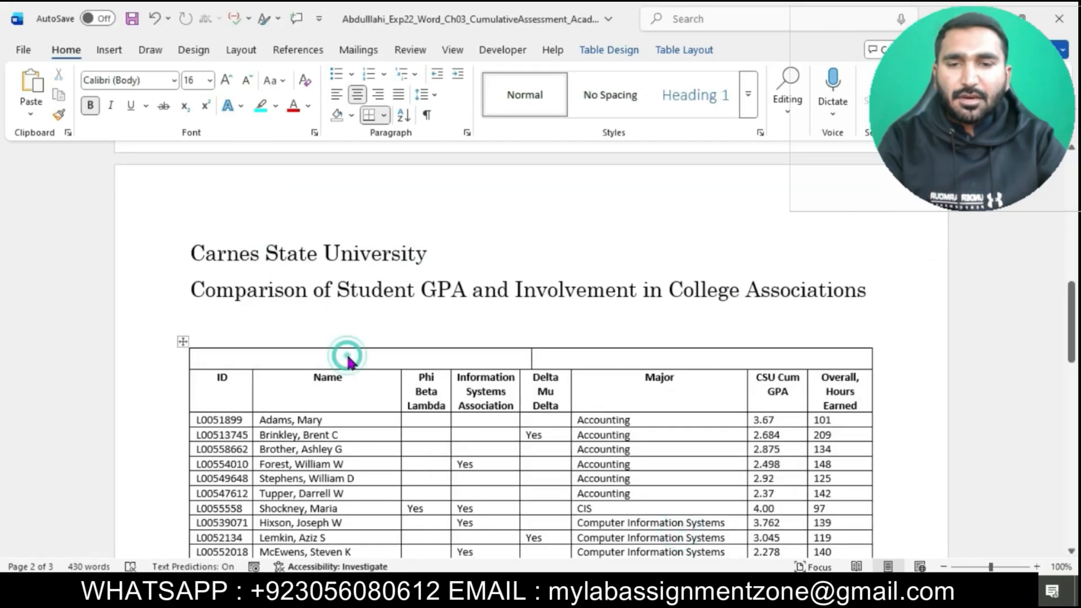
{"action": "key", "text": "ctrl+v"}
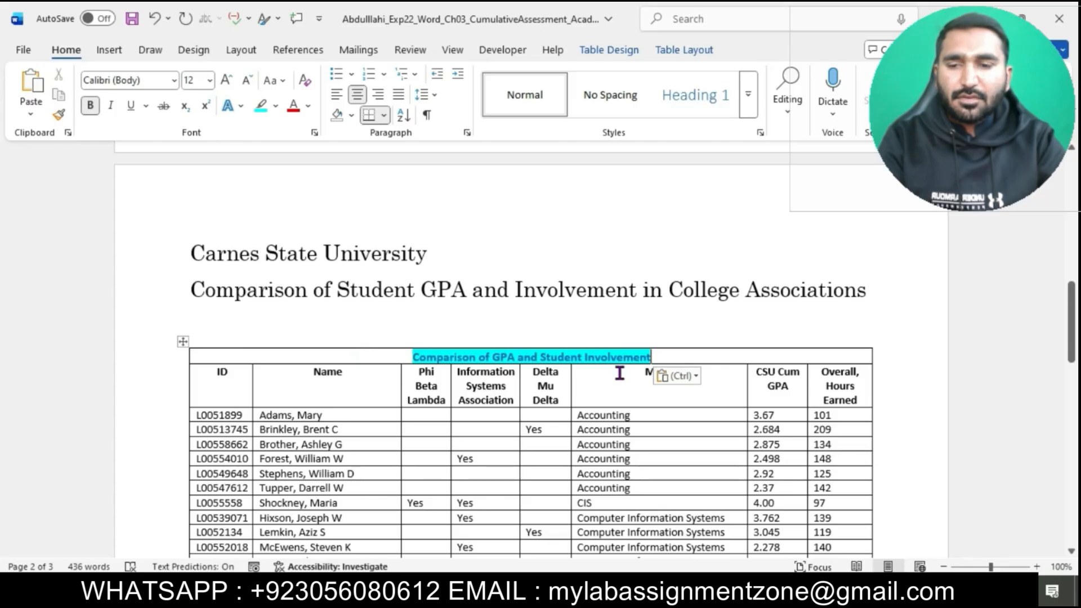
{"action": "left_click", "coordinate": [678, 375]}
{"action": "left_click", "coordinate": [763, 422]}
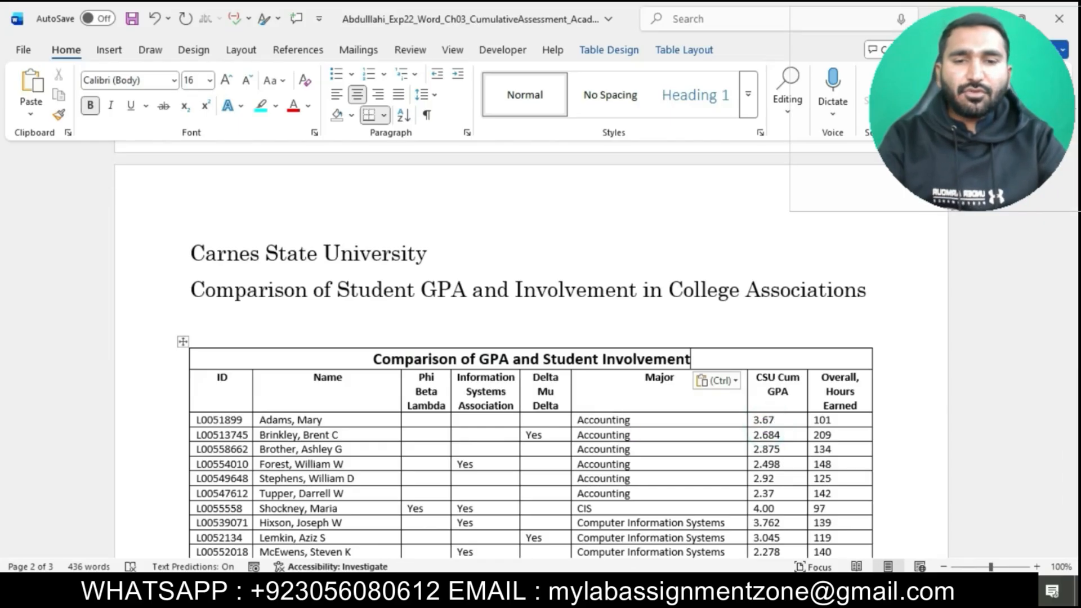
Step: Return to the instructions document and highlight everything from step 7 through the Total Points row in turquoise
{"action": "left_click", "coordinate": [591, 538]}
{"action": "scroll", "coordinate": [575, 305], "scroll_direction": "down", "scroll_amount": 2}
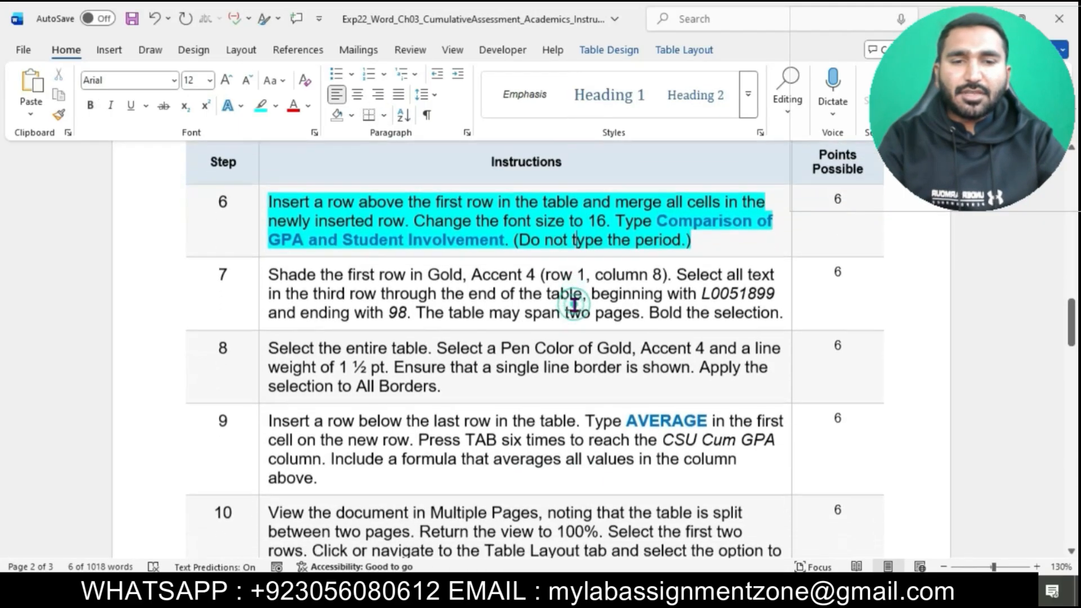
{"action": "left_click", "coordinate": [270, 259]}
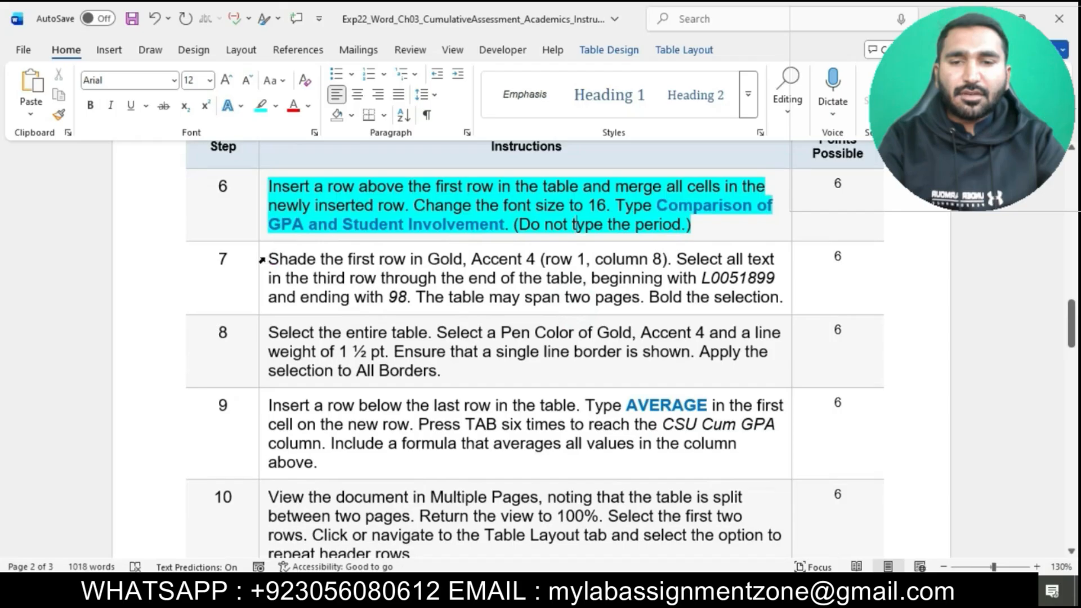
{"action": "left_click_drag", "start_coordinate": [264, 258], "coordinate": [310, 420]}
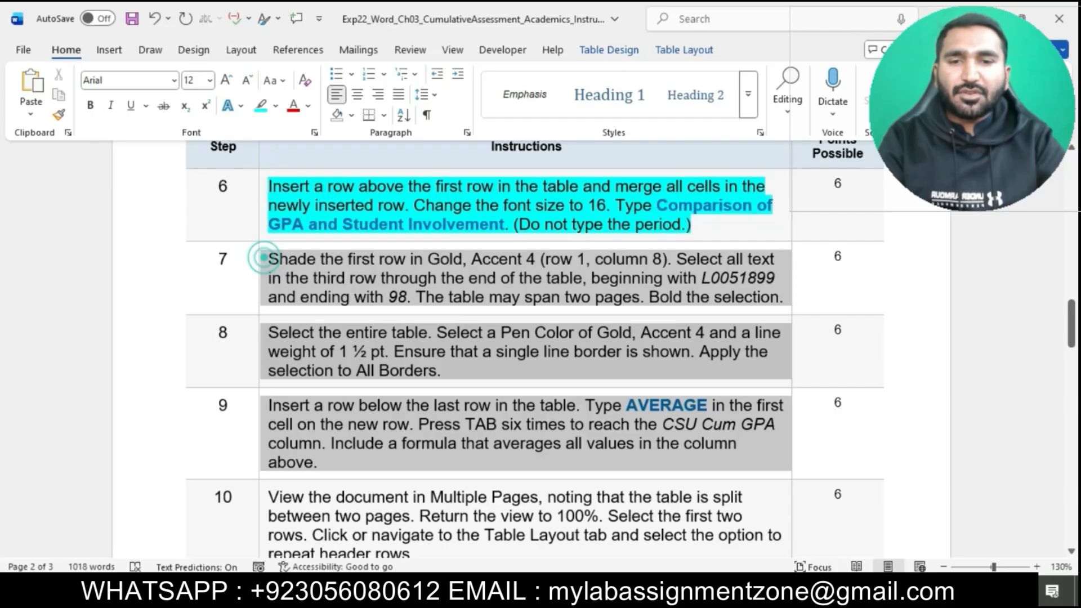
{"action": "scroll", "coordinate": [264, 258], "scroll_direction": "down", "scroll_amount": 20}
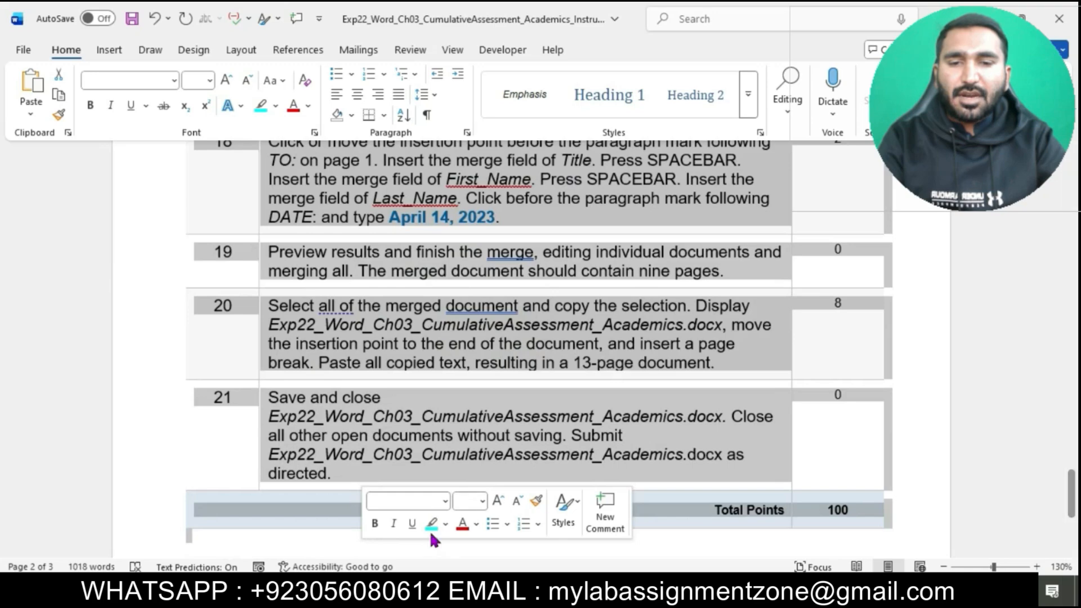
{"action": "left_click", "coordinate": [428, 529]}
{"action": "left_click", "coordinate": [530, 473]}
{"action": "scroll", "coordinate": [529, 473], "scroll_direction": "down", "scroll_amount": 3}
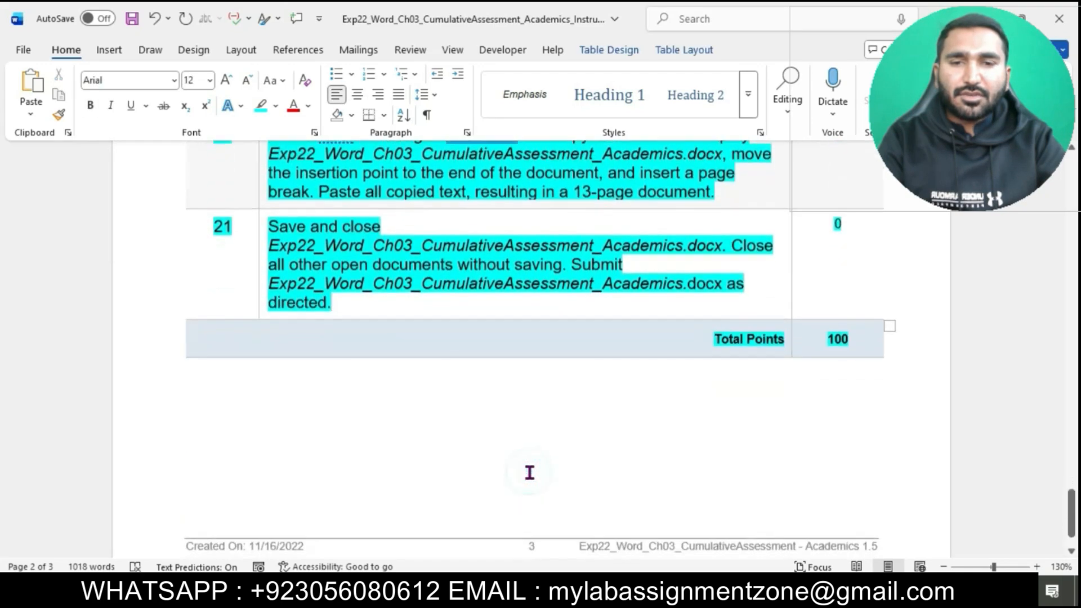
Step: Go back to the beginning of the instructions document and zoom out to look over its highlighted steps
{"action": "scroll", "coordinate": [529, 473], "scroll_direction": "up", "scroll_amount": 6}
{"action": "scroll", "coordinate": [530, 473], "scroll_direction": "up", "scroll_amount": 15}
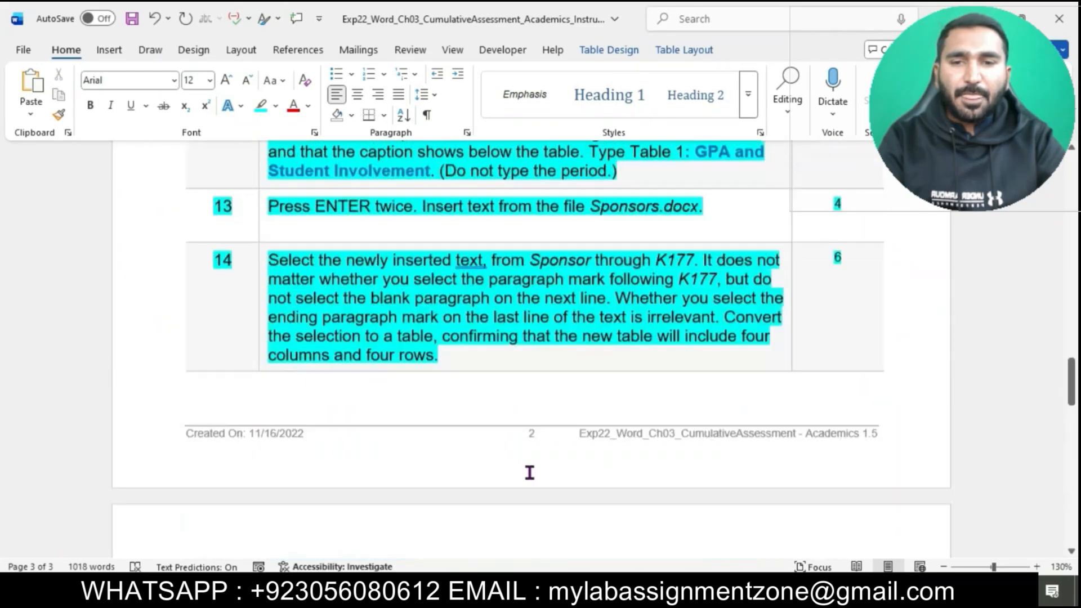
{"action": "scroll", "coordinate": [532, 478], "scroll_direction": "up", "scroll_amount": 8}
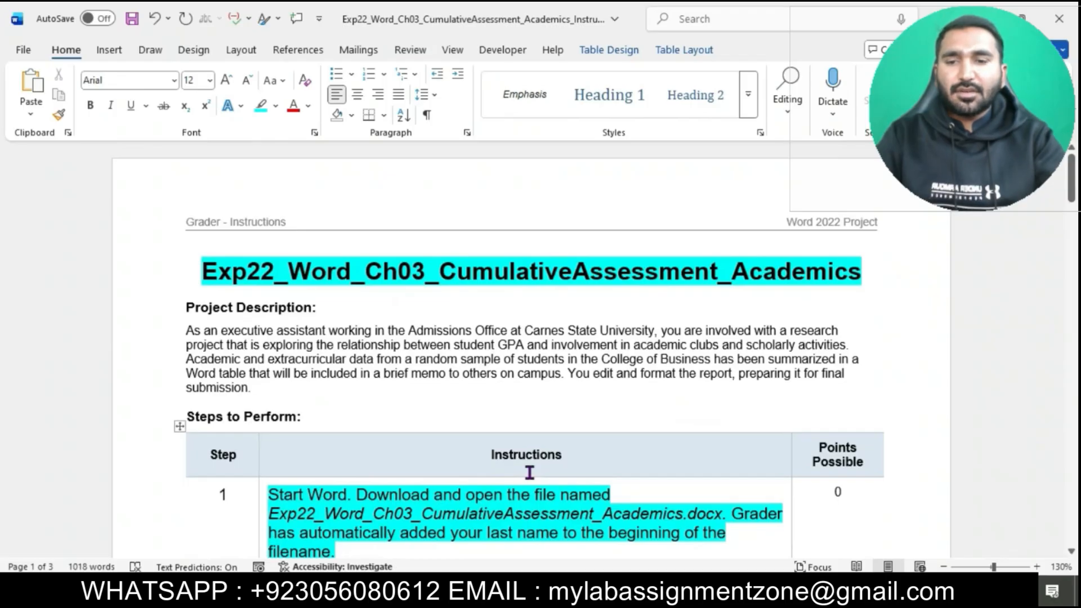
{"action": "scroll", "coordinate": [529, 473], "scroll_direction": "down", "scroll_amount": 2, "text": "ctrl"}
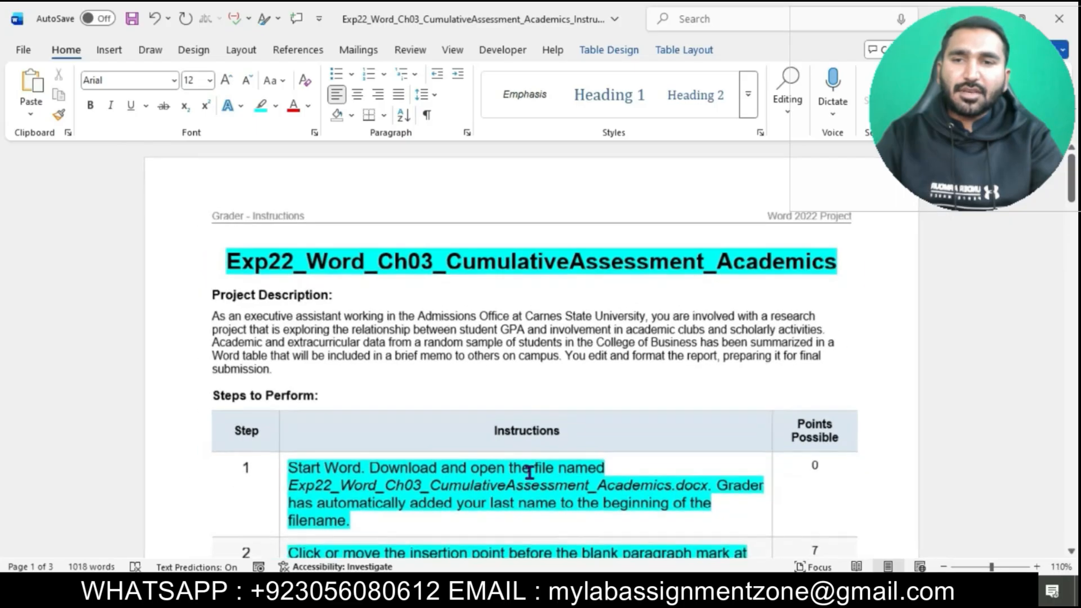